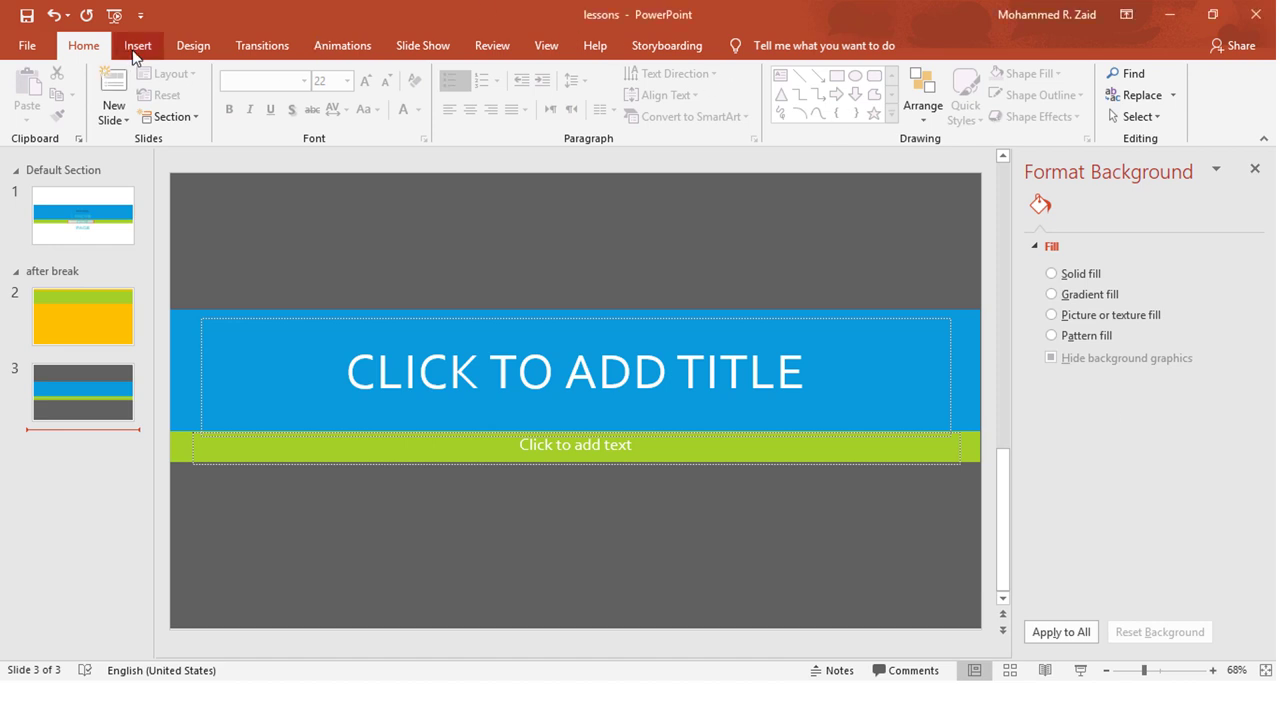
- Add a new slide after slide 3 from the slide thumbnail pane's menu
click(136, 50)
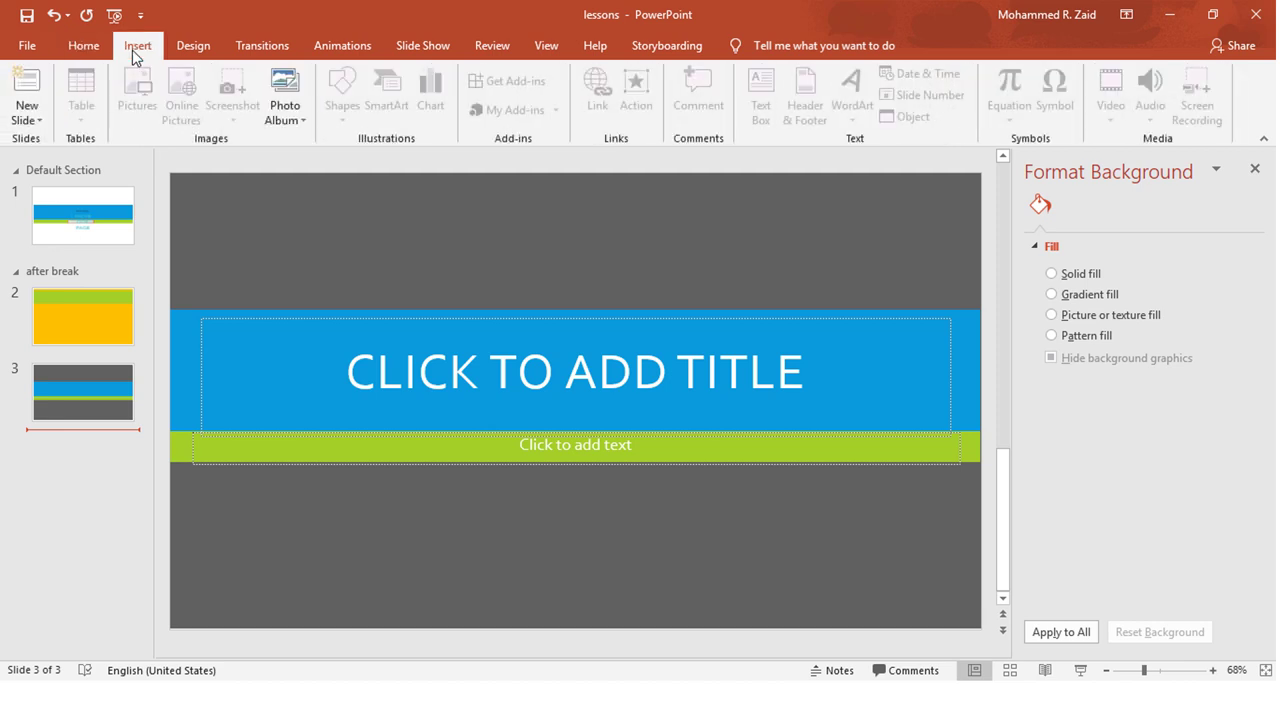
click(524, 317)
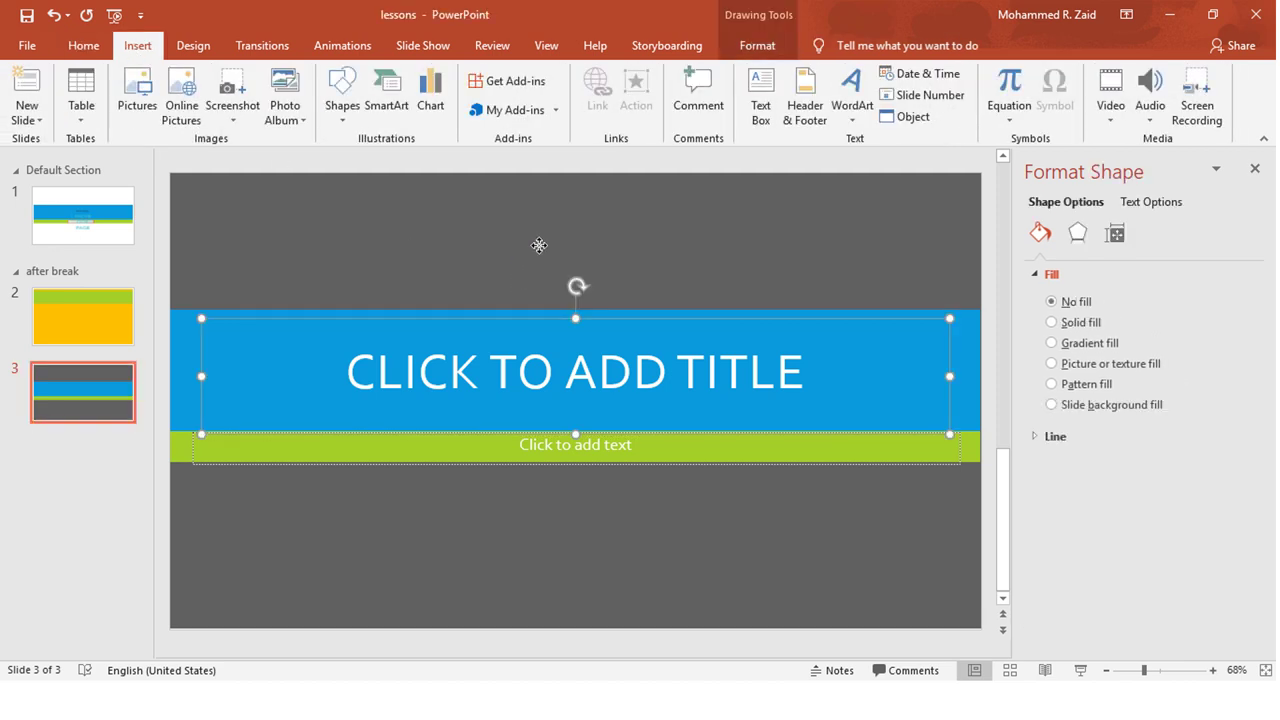
click(345, 125)
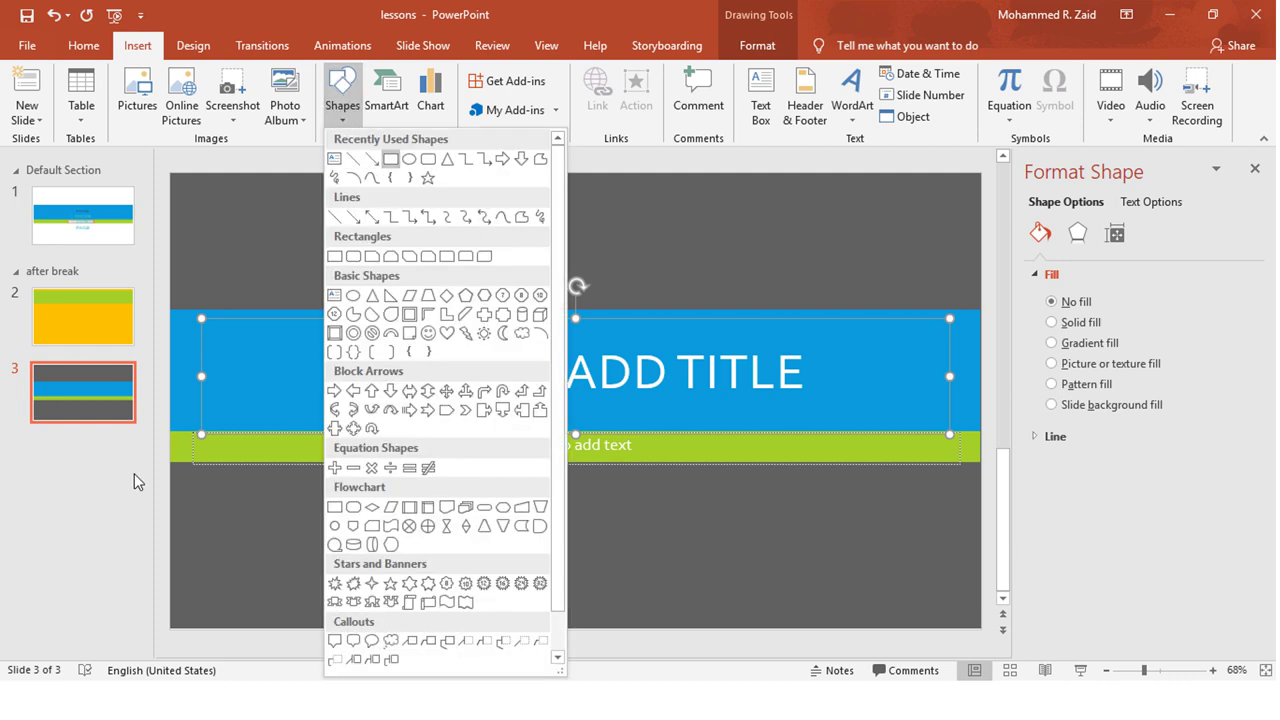
click(91, 423)
right_click(80, 443)
key(Escape)
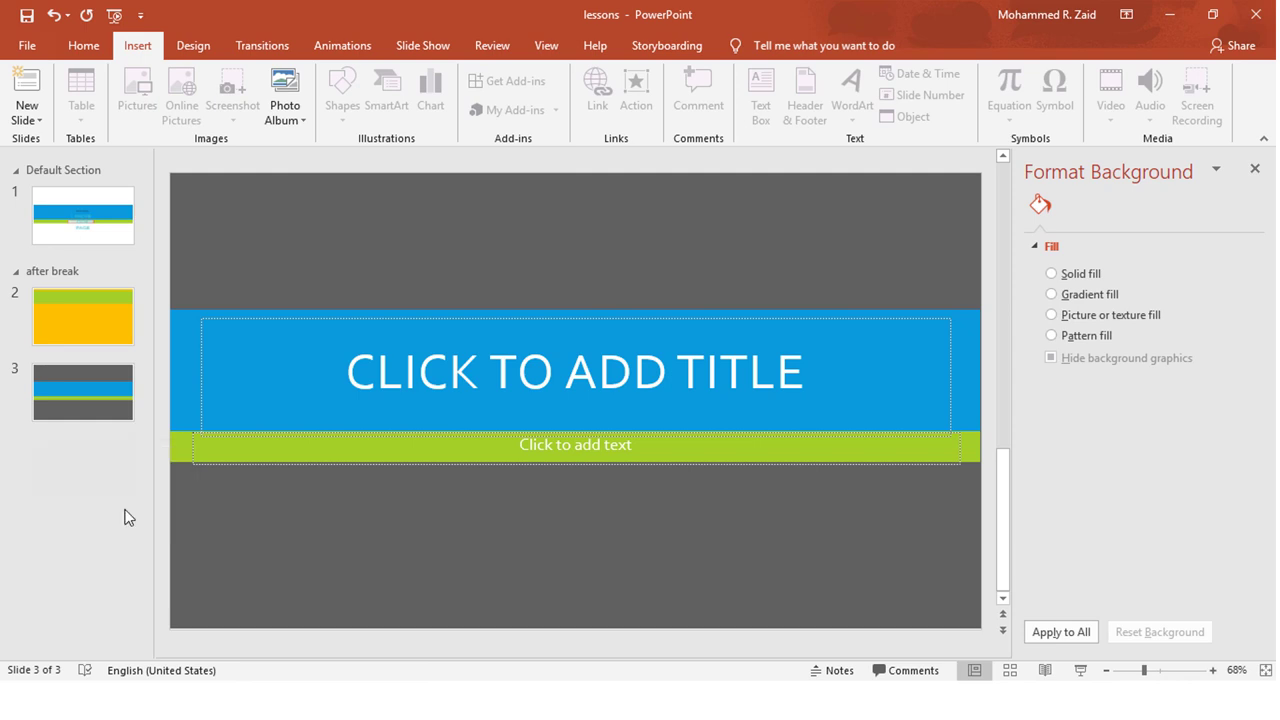
- Apply the Title Slide layout to slide 4
click(80, 46)
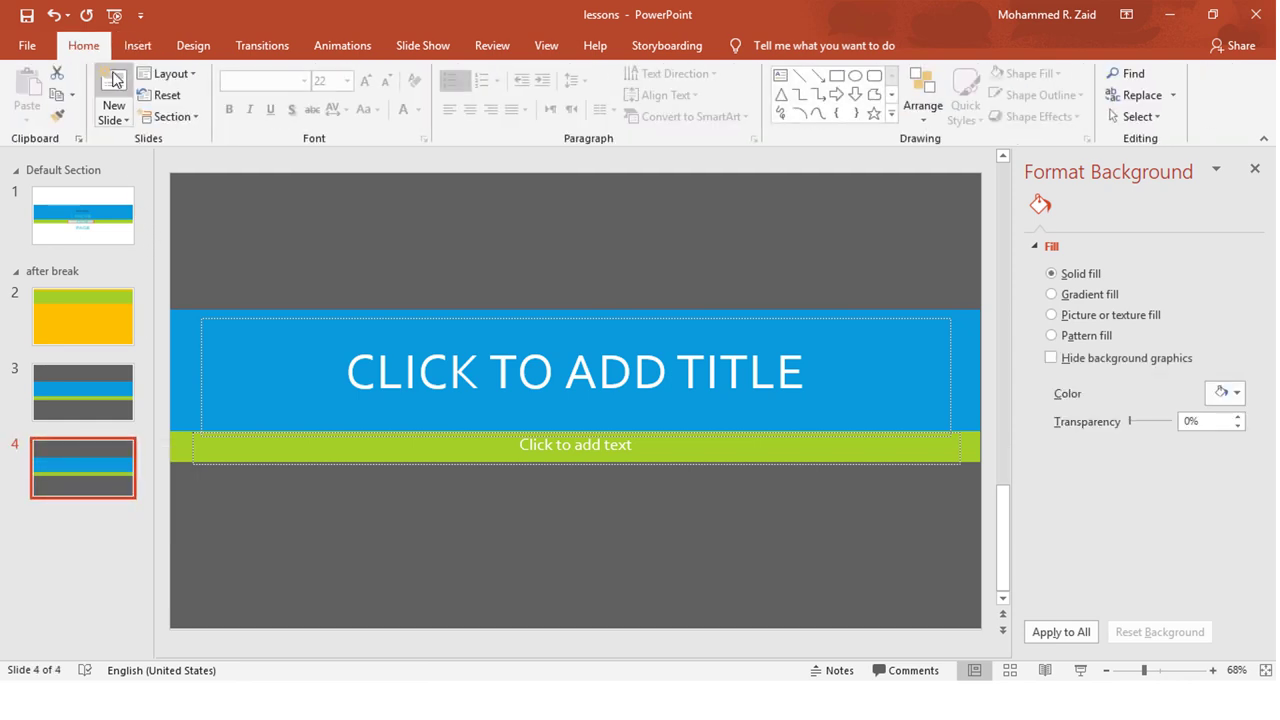
click(166, 74)
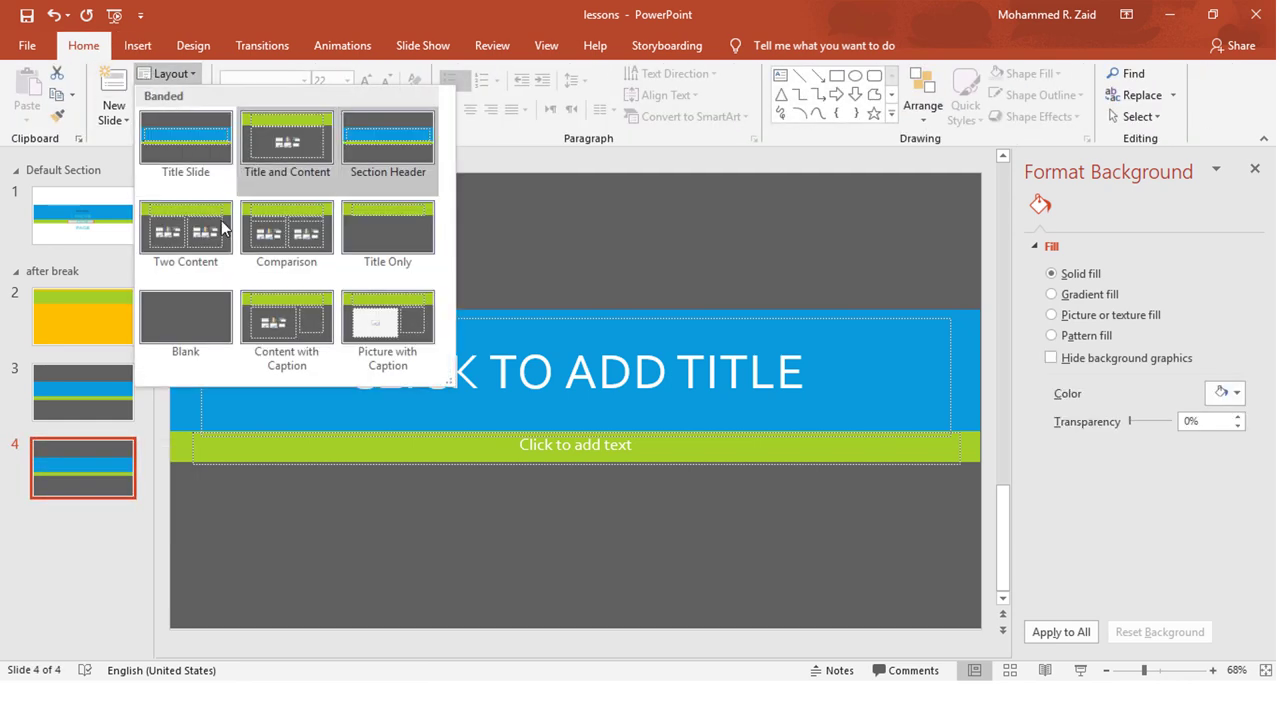
click(187, 129)
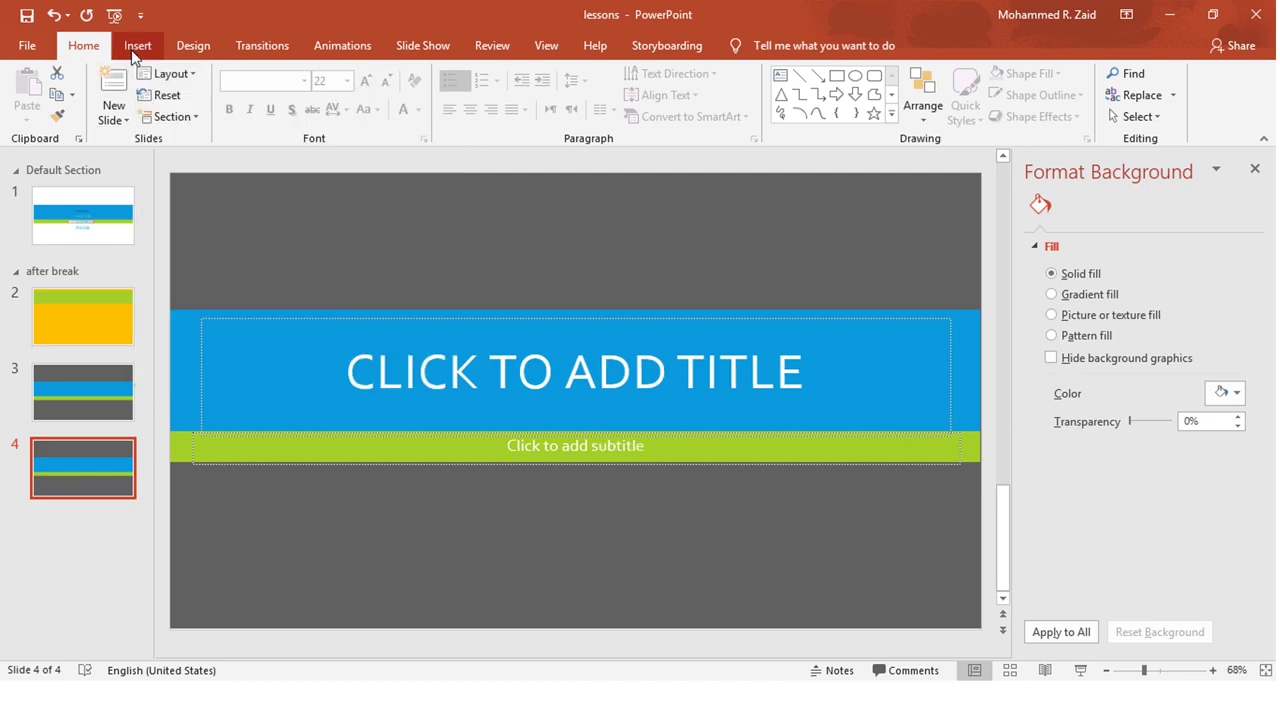
- Switch the whole presentation to the plain white Office theme
click(193, 45)
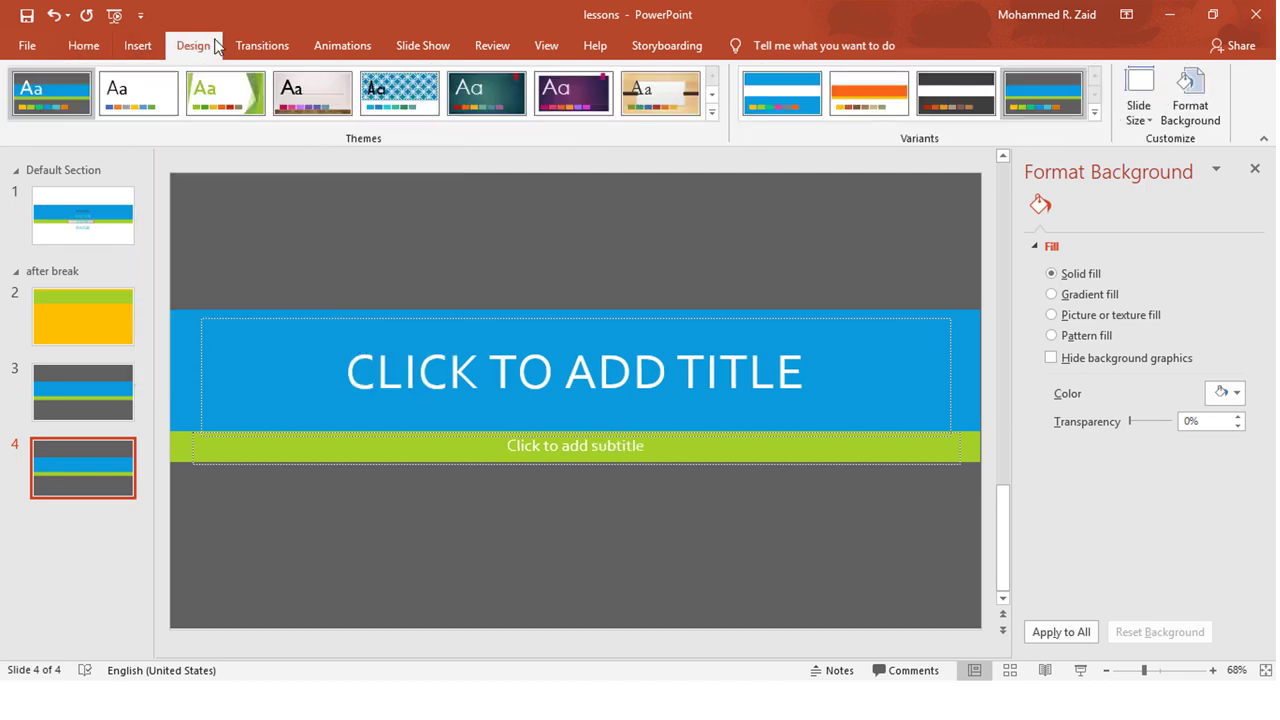
click(710, 116)
click(46, 187)
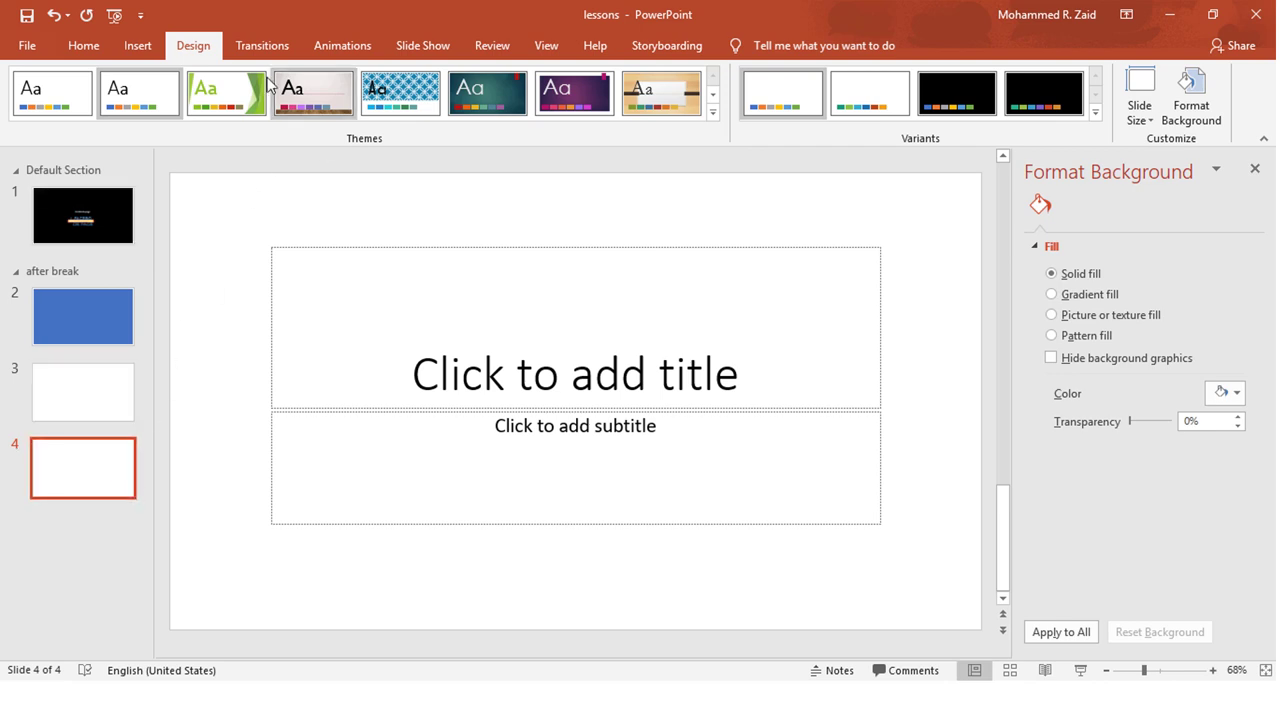
click(136, 45)
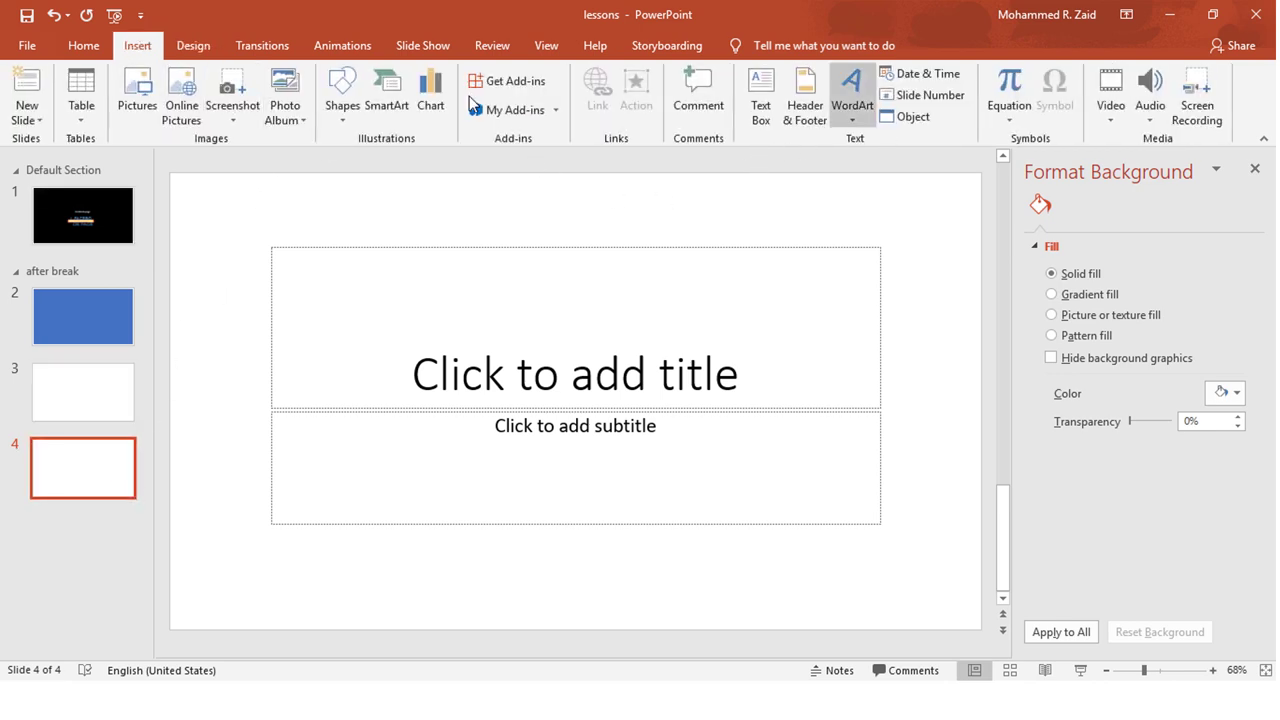
- Draw a rectangle at the upper left of slide 4 and give it the black shape style
click(343, 100)
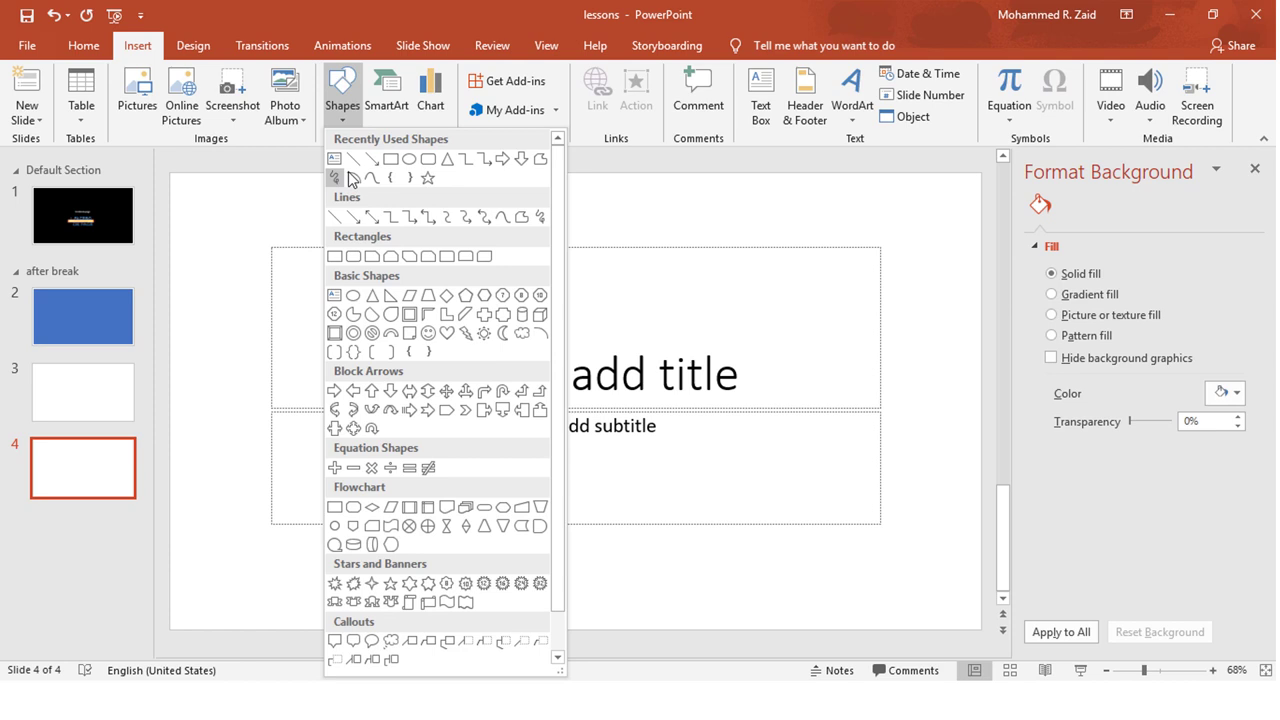
click(398, 161)
drag(286, 206, 460, 311)
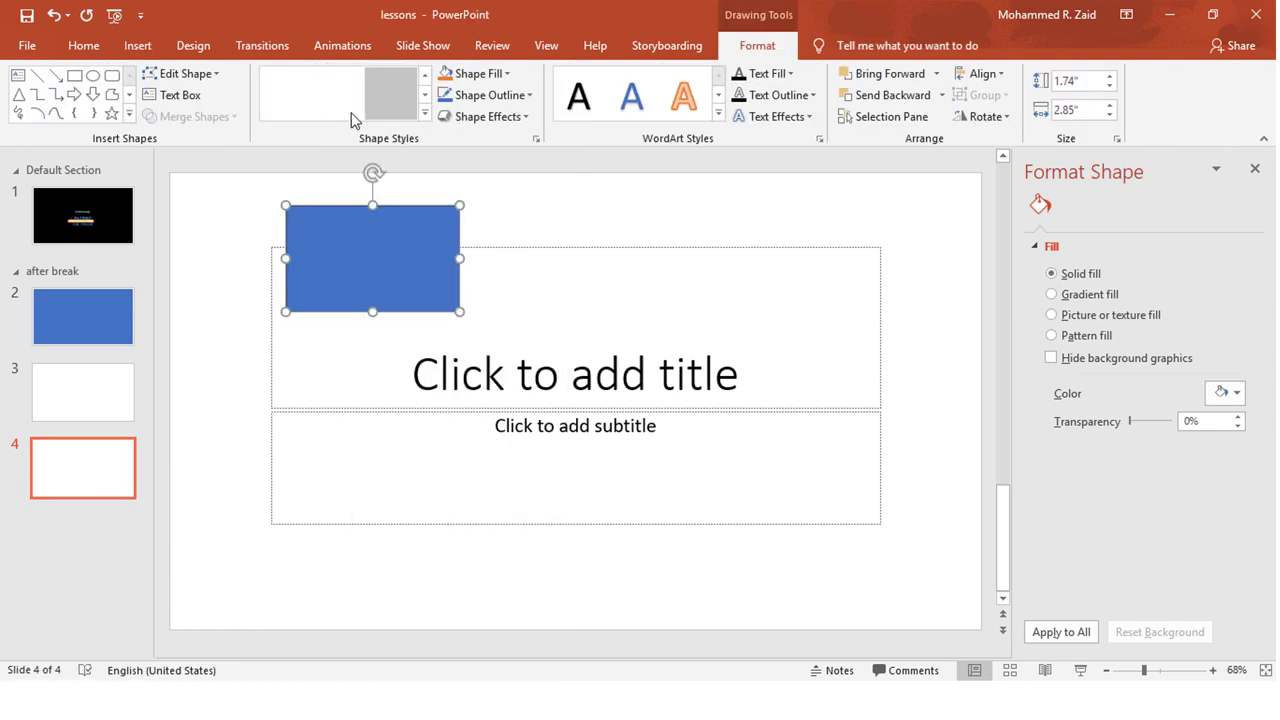
click(351, 120)
click(138, 45)
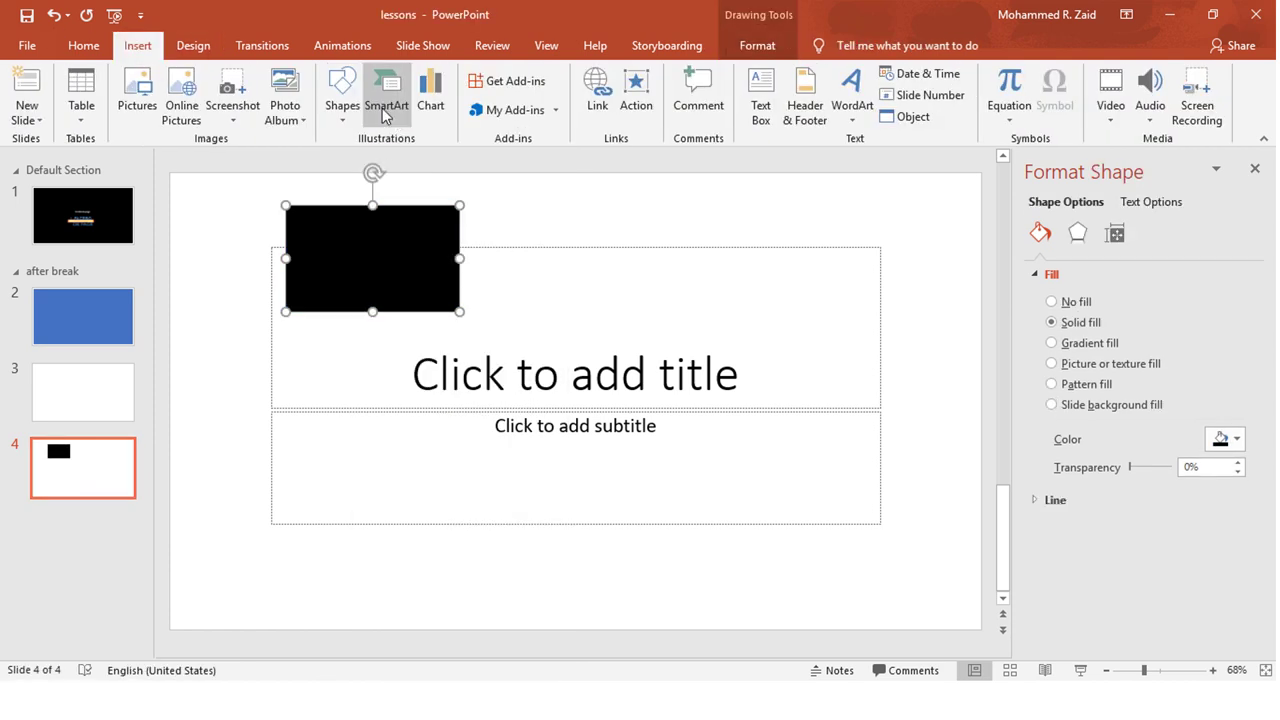
click(342, 98)
scroll(412, 279, down, 1)
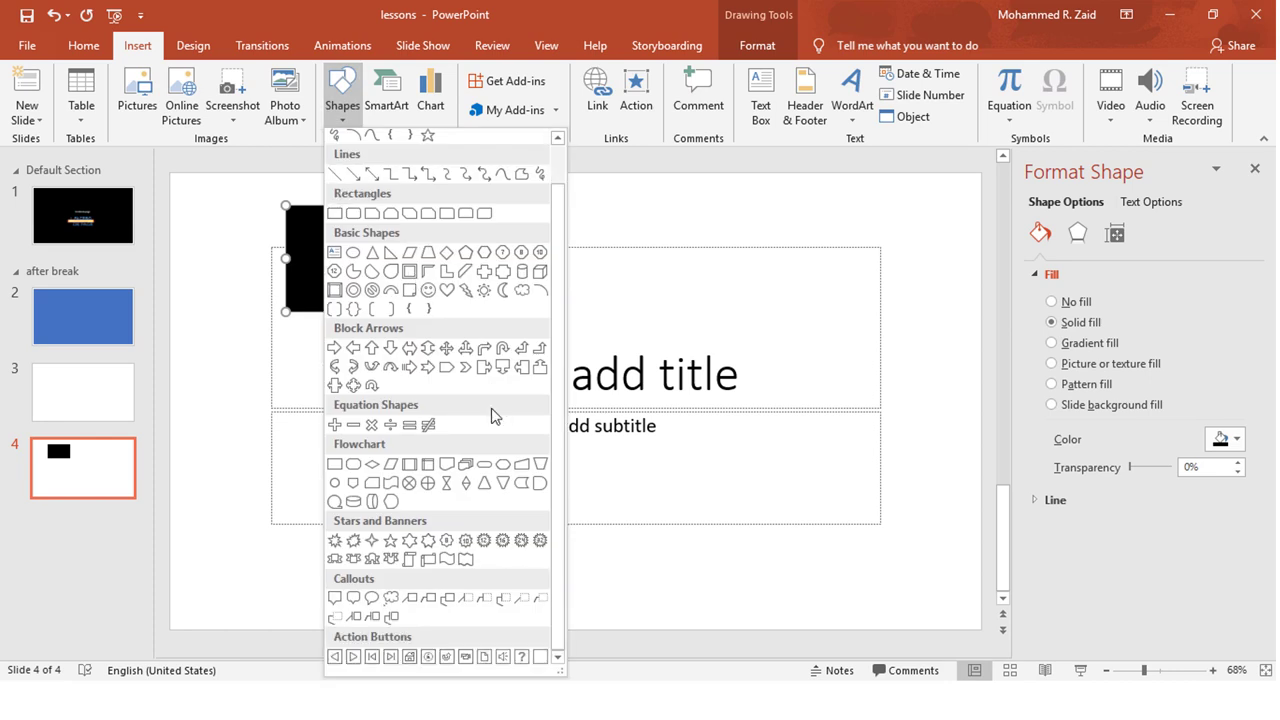
scroll(492, 414, up, 1)
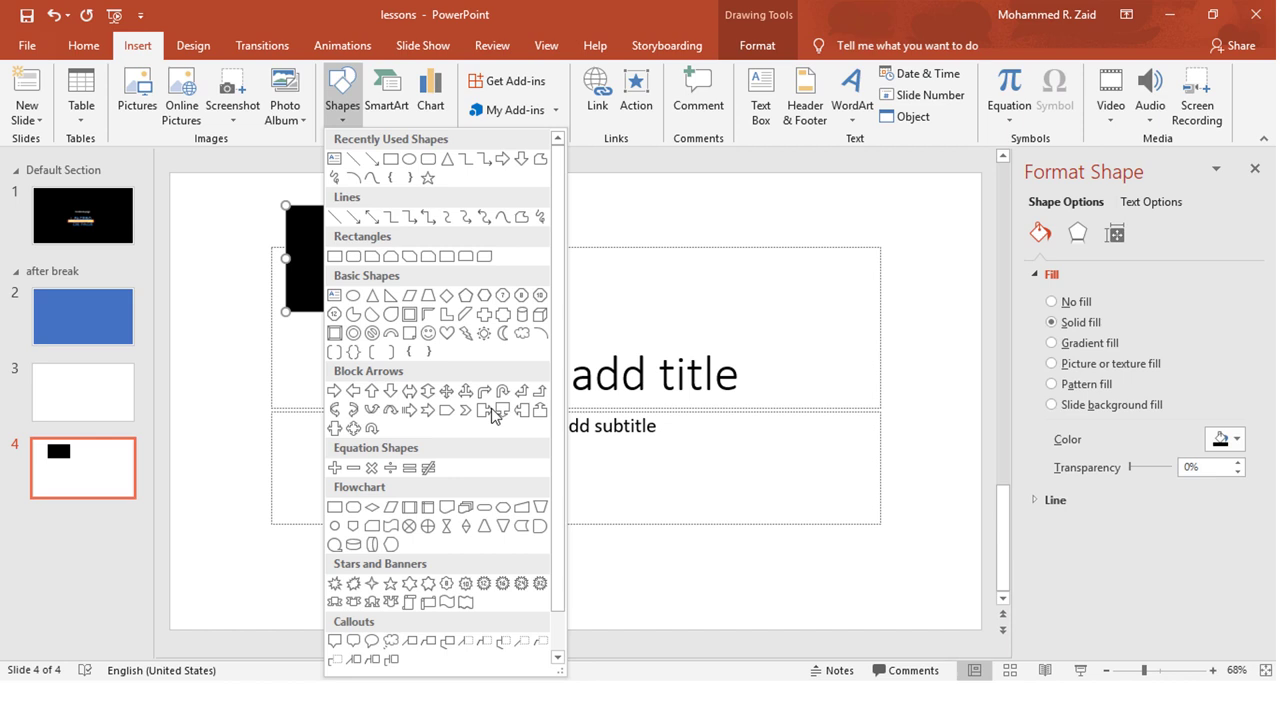
- Delete the black rectangle, leaving slide 4's empty title and subtitle placeholders
click(591, 211)
drag(412, 265, 395, 427)
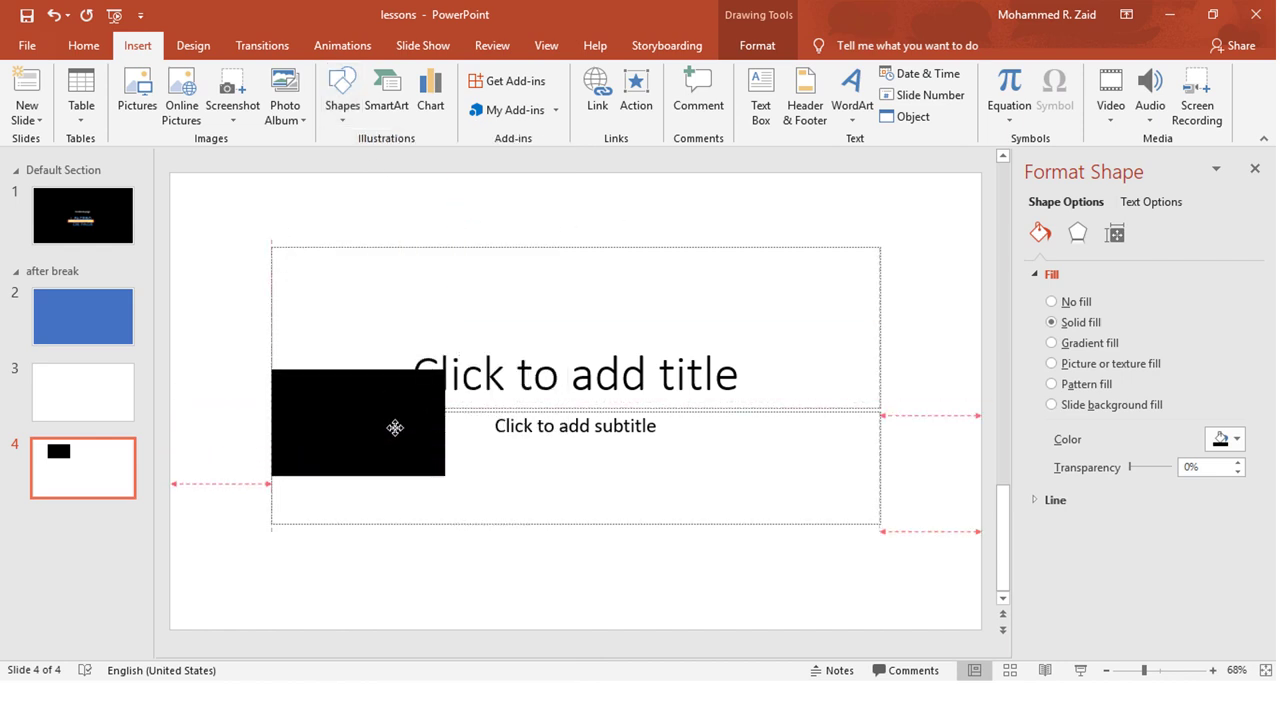
key(Delete)
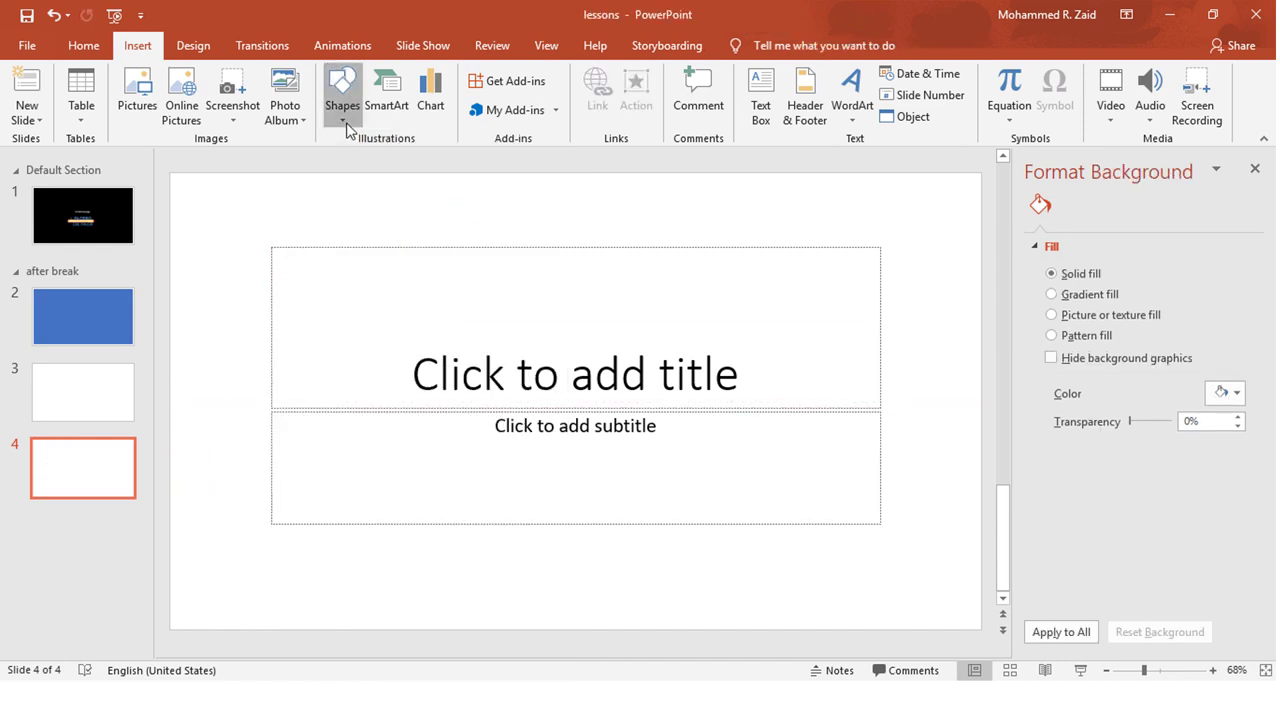
click(338, 125)
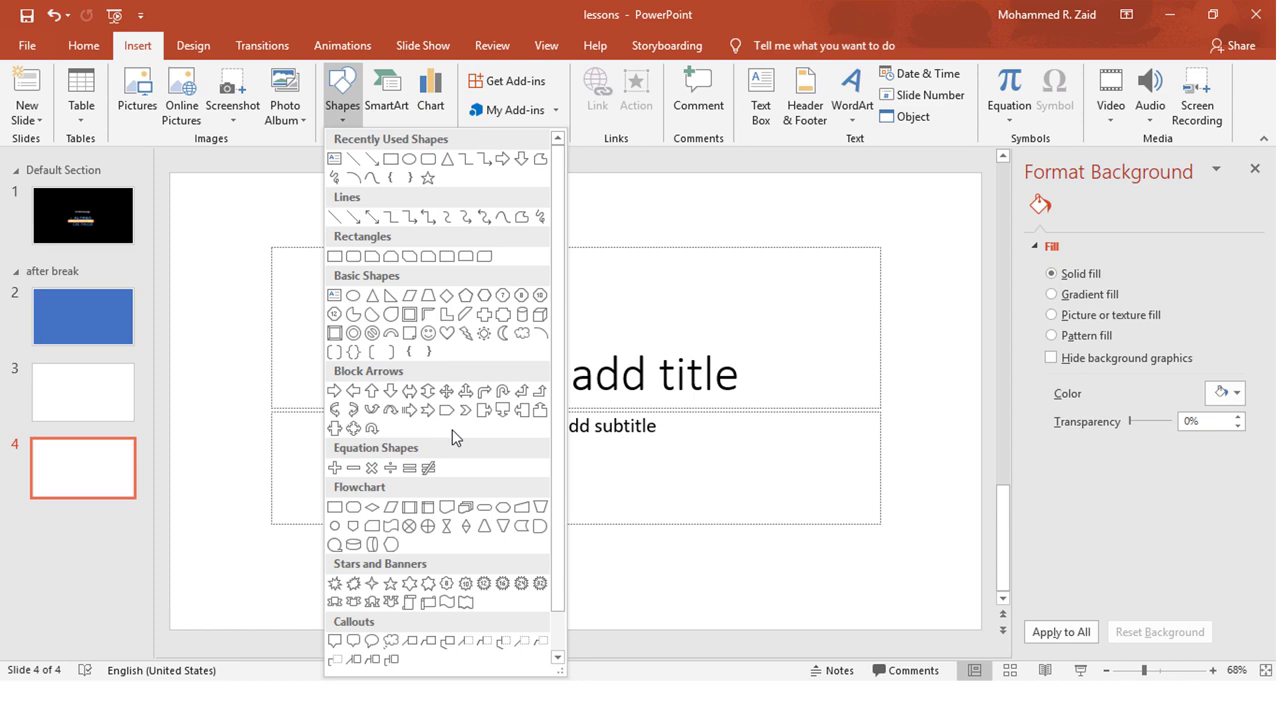
- Draw a tall rounded rectangle at the lower left of slide 4 as a trunk
click(428, 160)
drag(224, 377, 271, 540)
drag(247, 457, 271, 492)
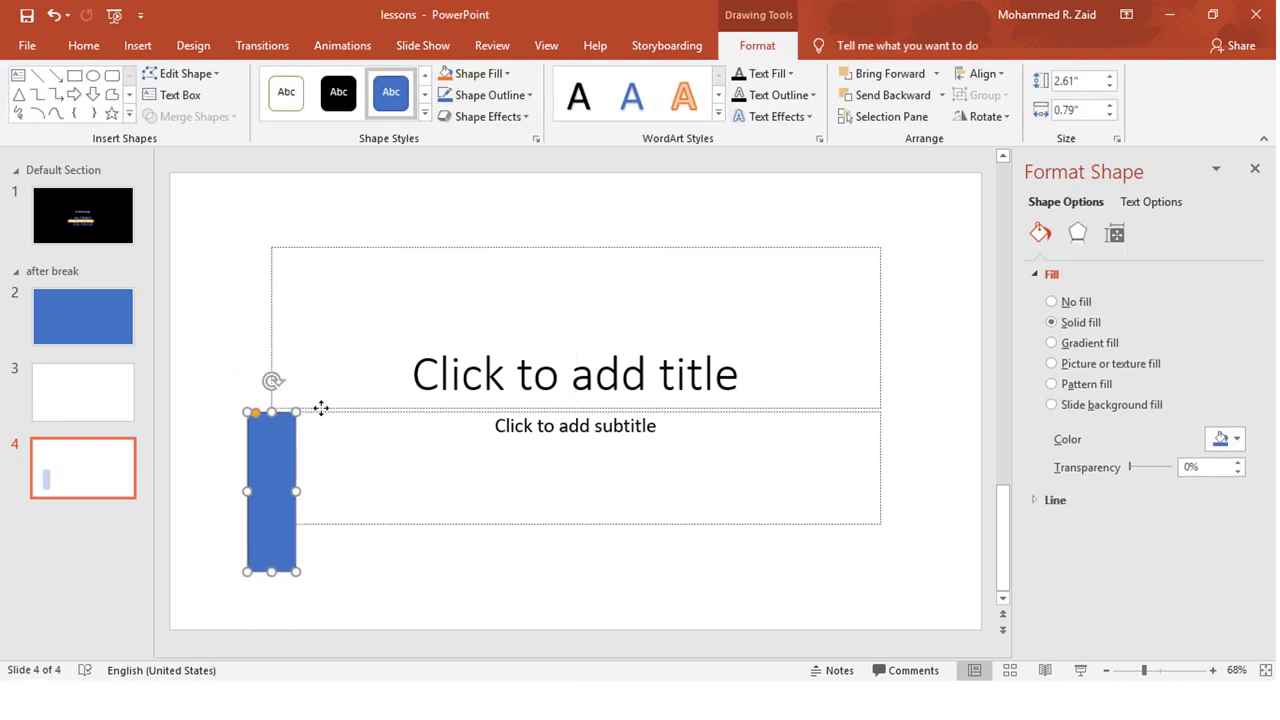
- Delete the title and subtitle placeholders from slide 4
click(321, 407)
key(Delete)
click(350, 412)
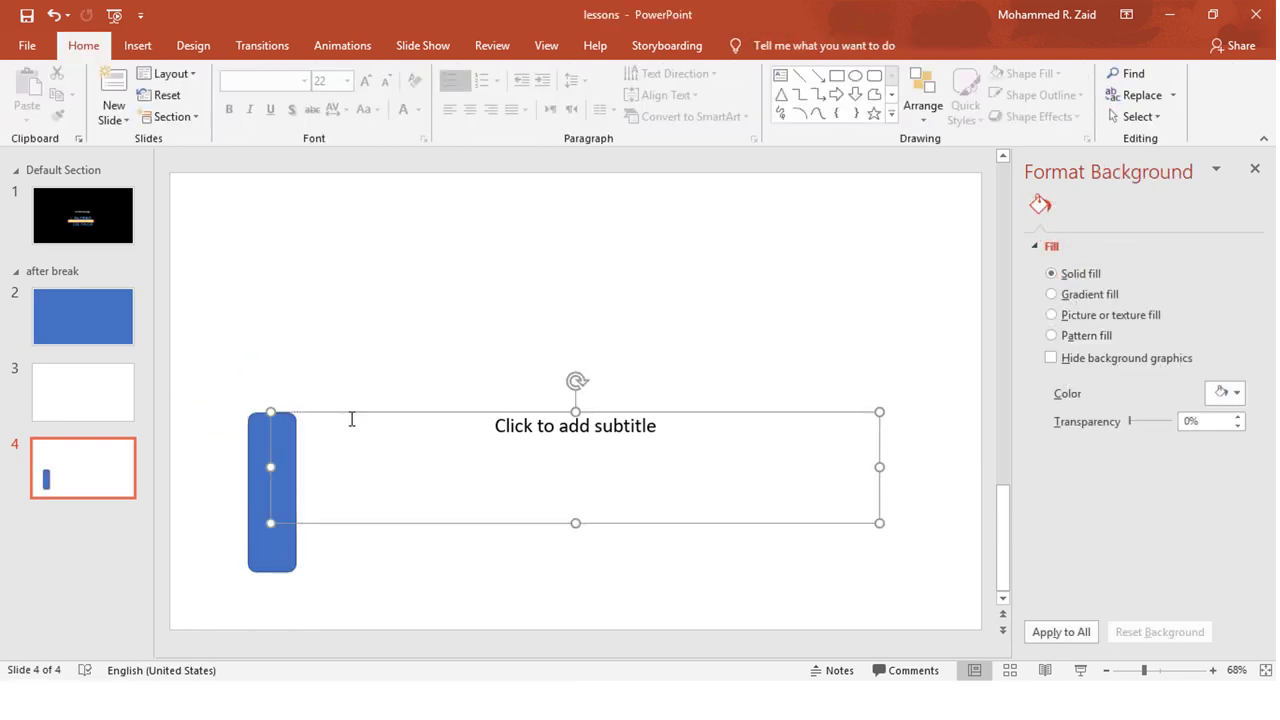
key(Delete)
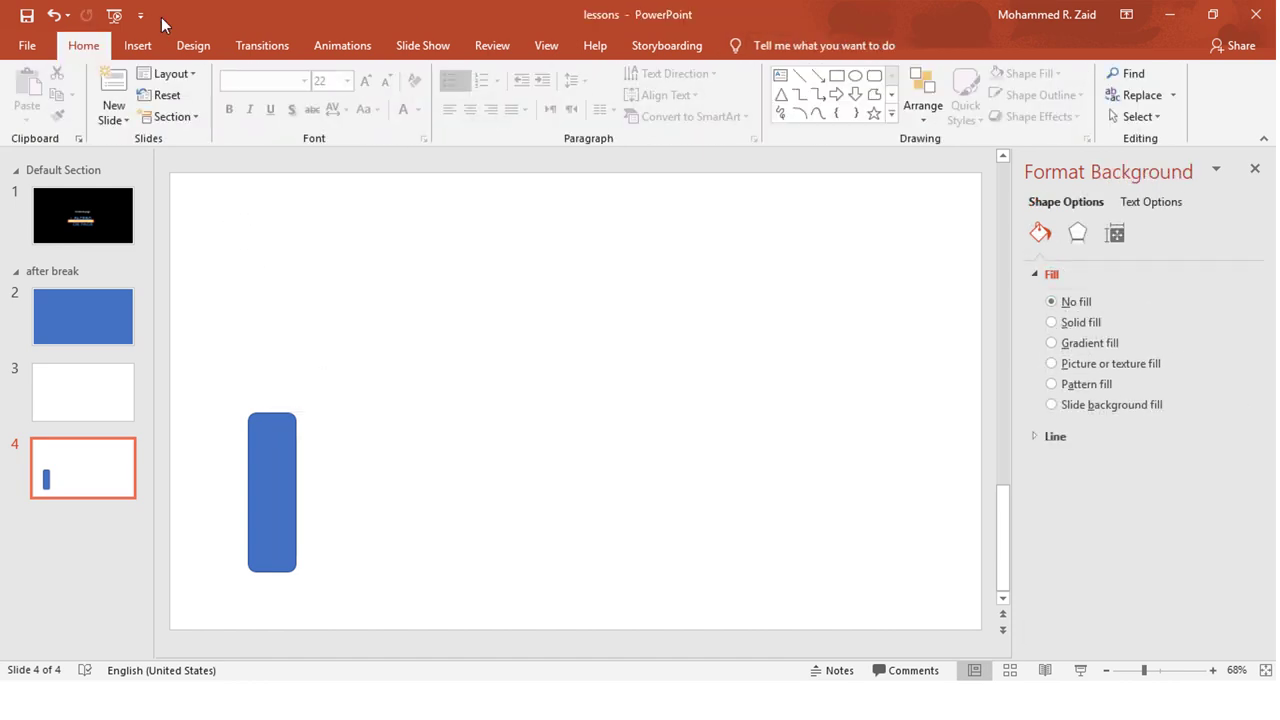
click(138, 45)
click(343, 100)
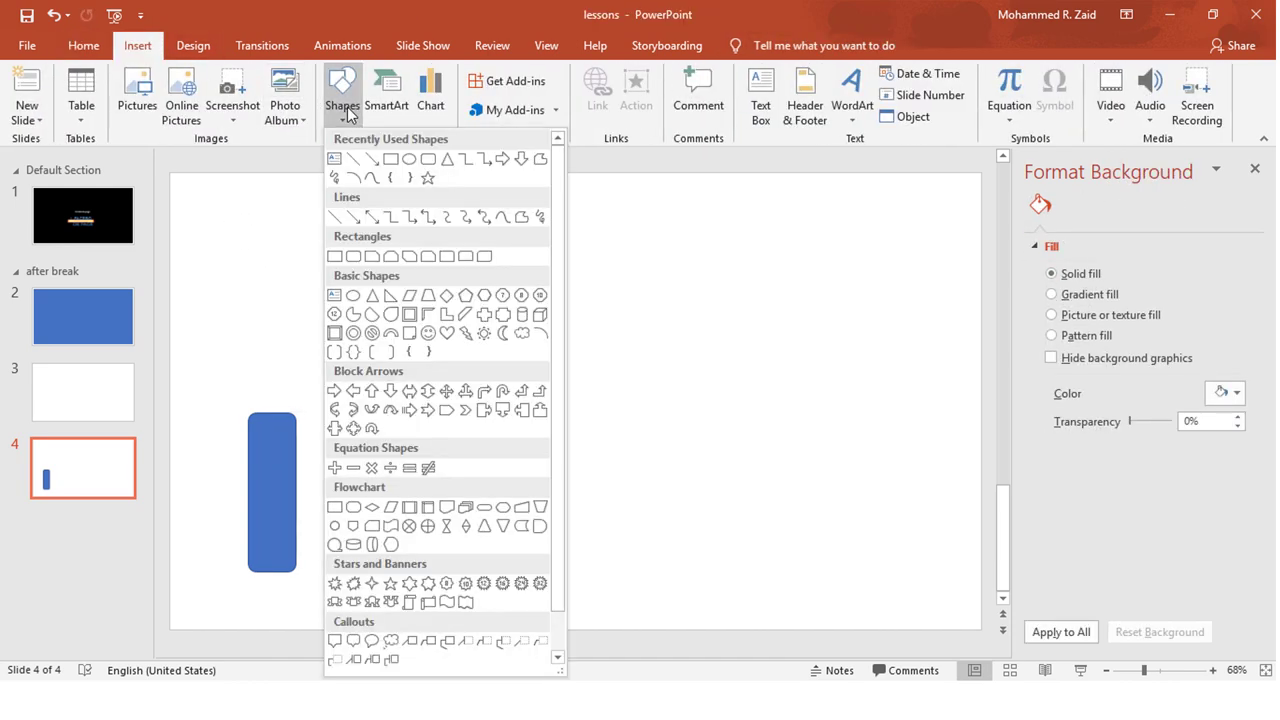
- Draw a circle just above the trunk's top and copy it
click(409, 160)
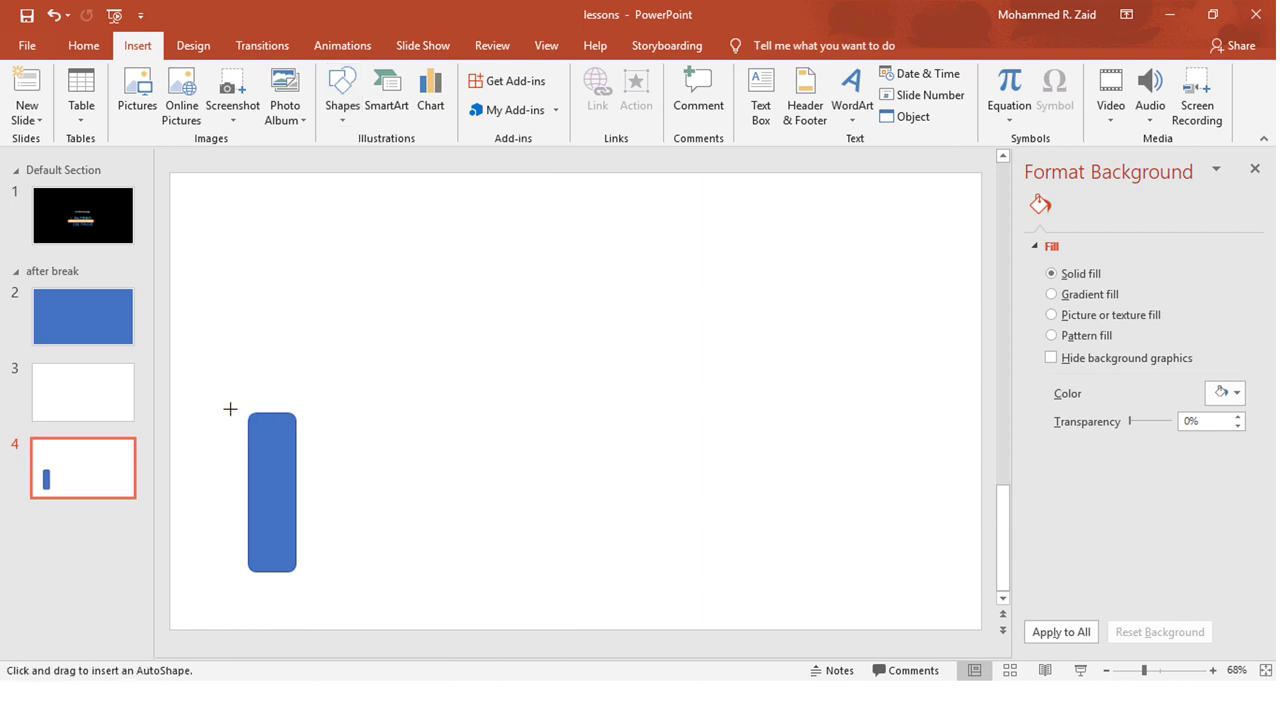
drag(247, 387, 282, 367)
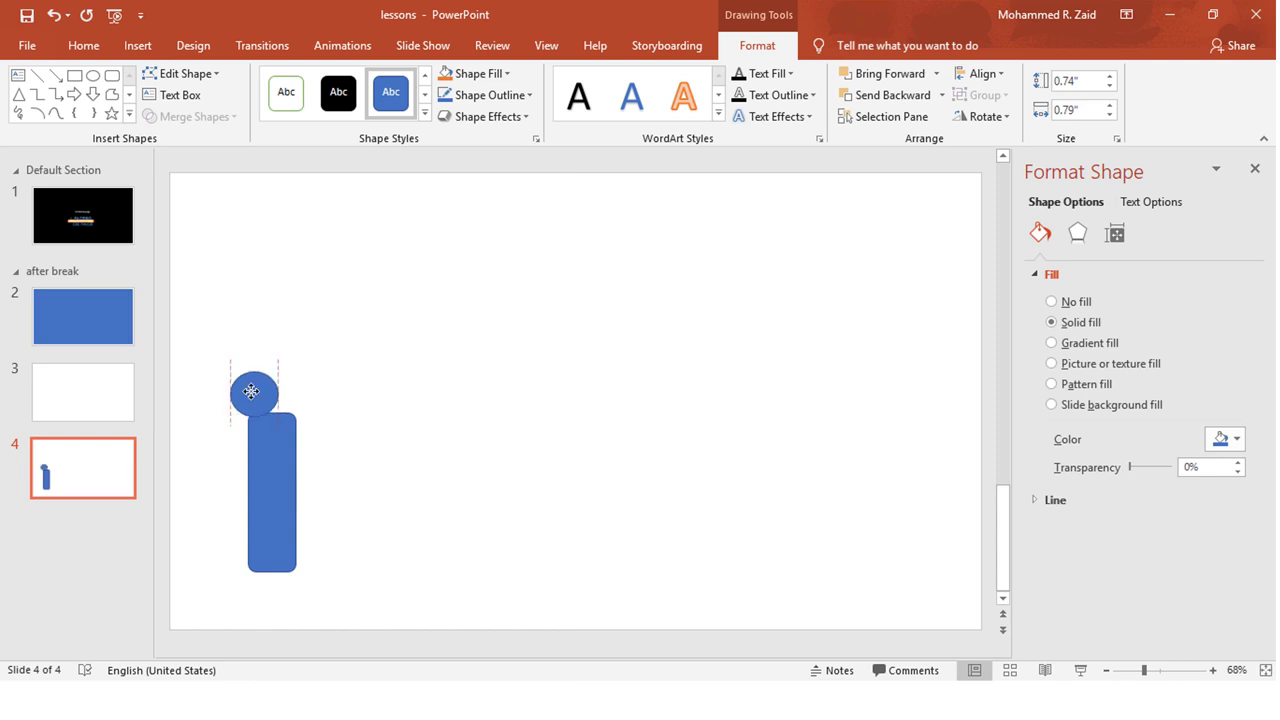
click(251, 391)
key(ctrl+c)
key(ctrl+v)
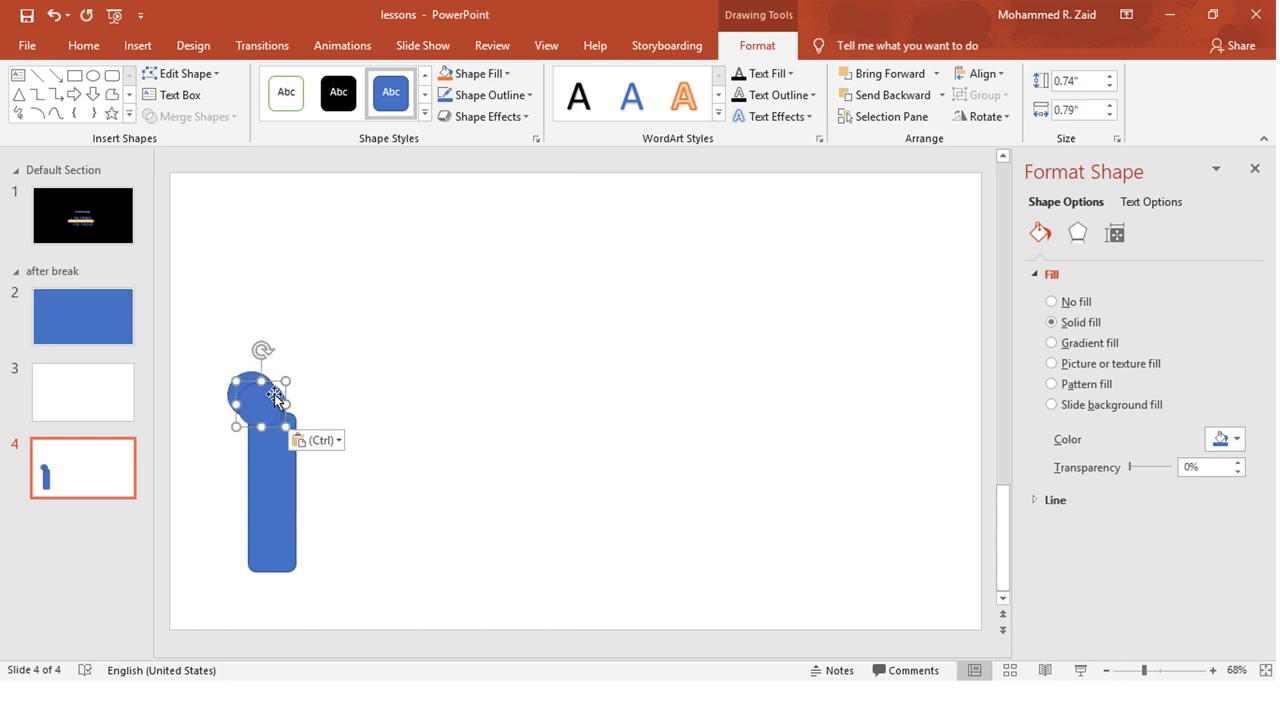
mouse_move(275, 396)
mouse_down()
mouse_move(313, 393)
mouse_move(285, 366)
mouse_move(331, 367)
mouse_up()
key(ctrl+z)
key(ctrl+z)
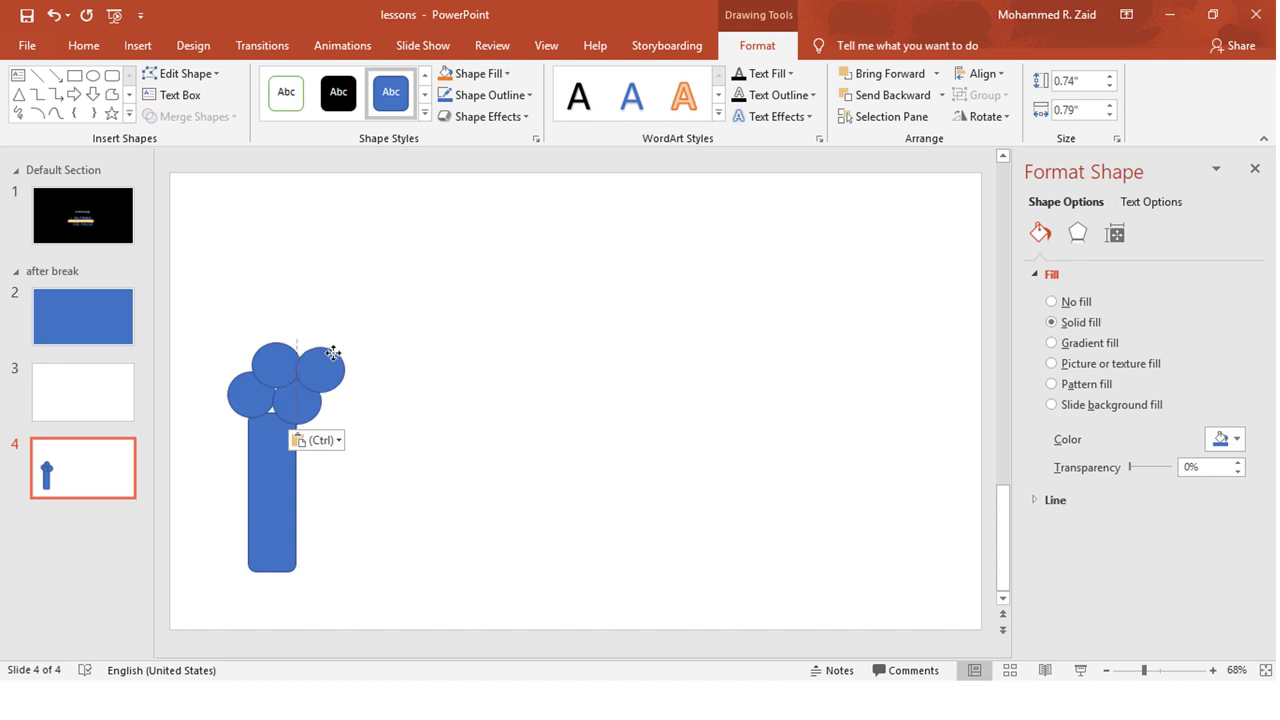
- Paste circle copies at the crown's upper left, upper right, right side and top-left
key(ctrl+v)
mouse_move(260, 385)
mouse_down()
mouse_move(238, 360)
mouse_move(262, 326)
mouse_move(304, 334)
mouse_up()
key(ctrl+v)
key(ctrl+v)
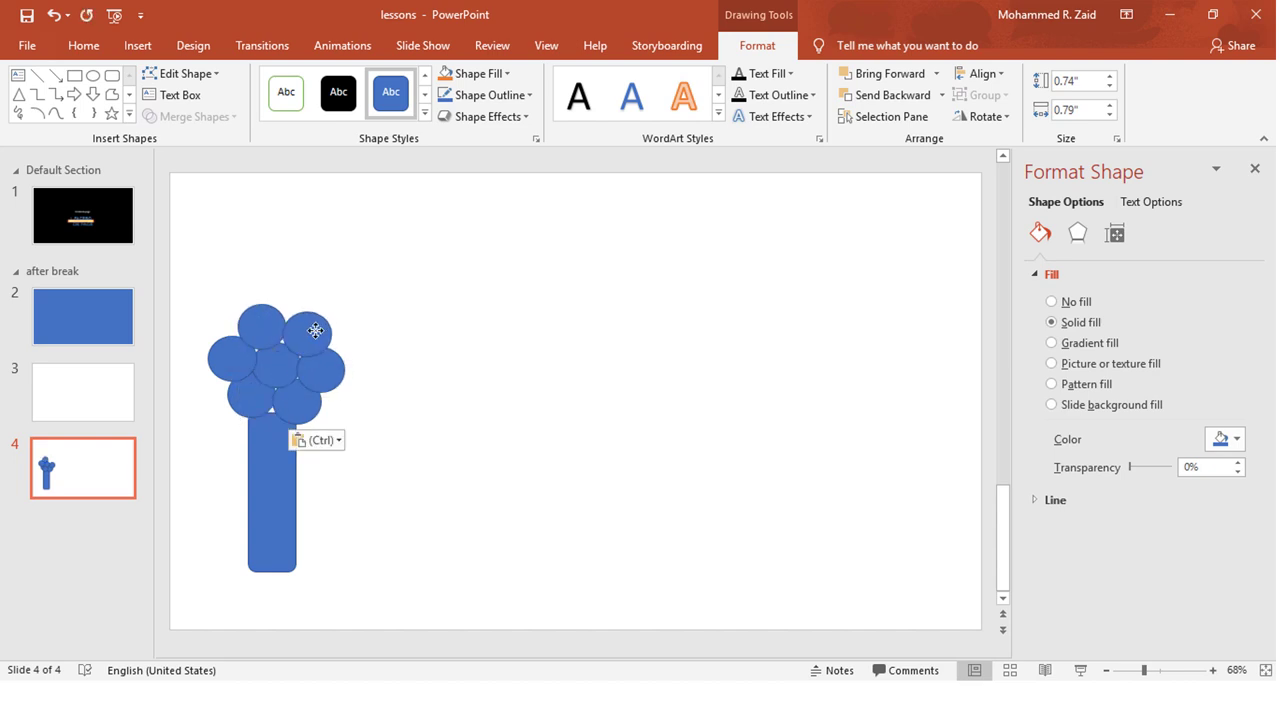
key(ctrl+v)
drag(272, 390, 355, 330)
key(ctrl+v)
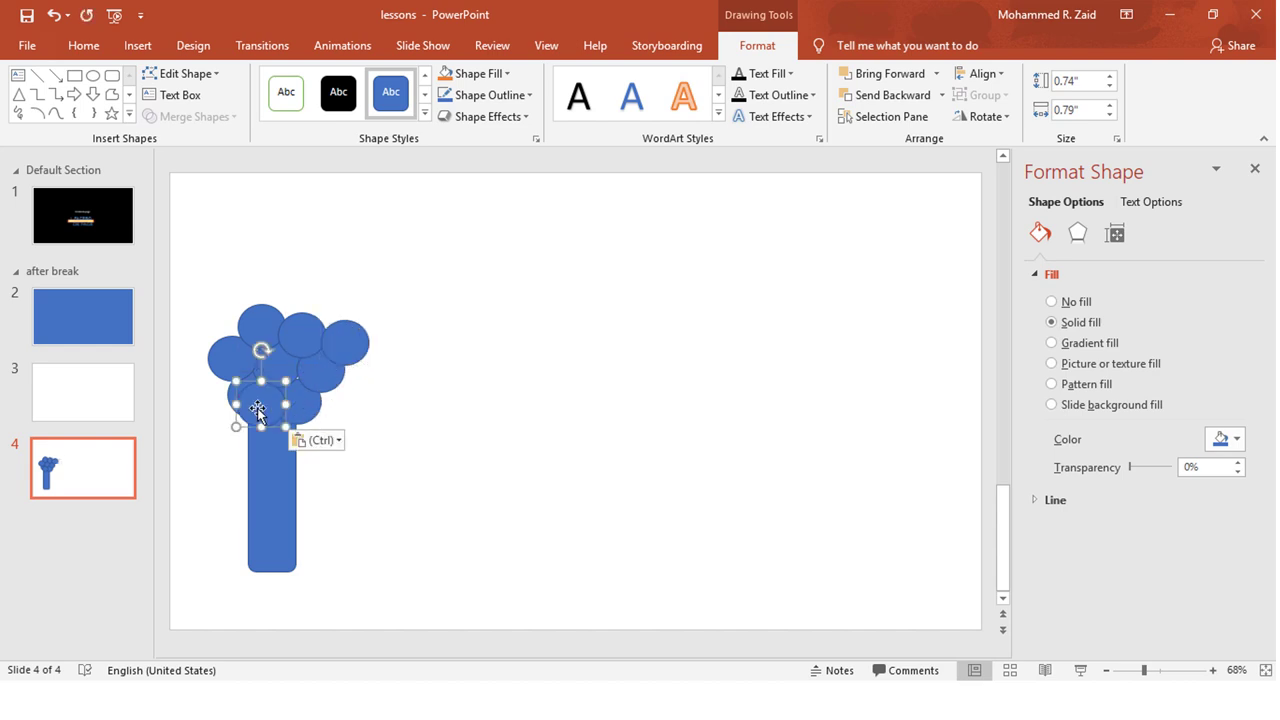
drag(257, 408, 341, 394)
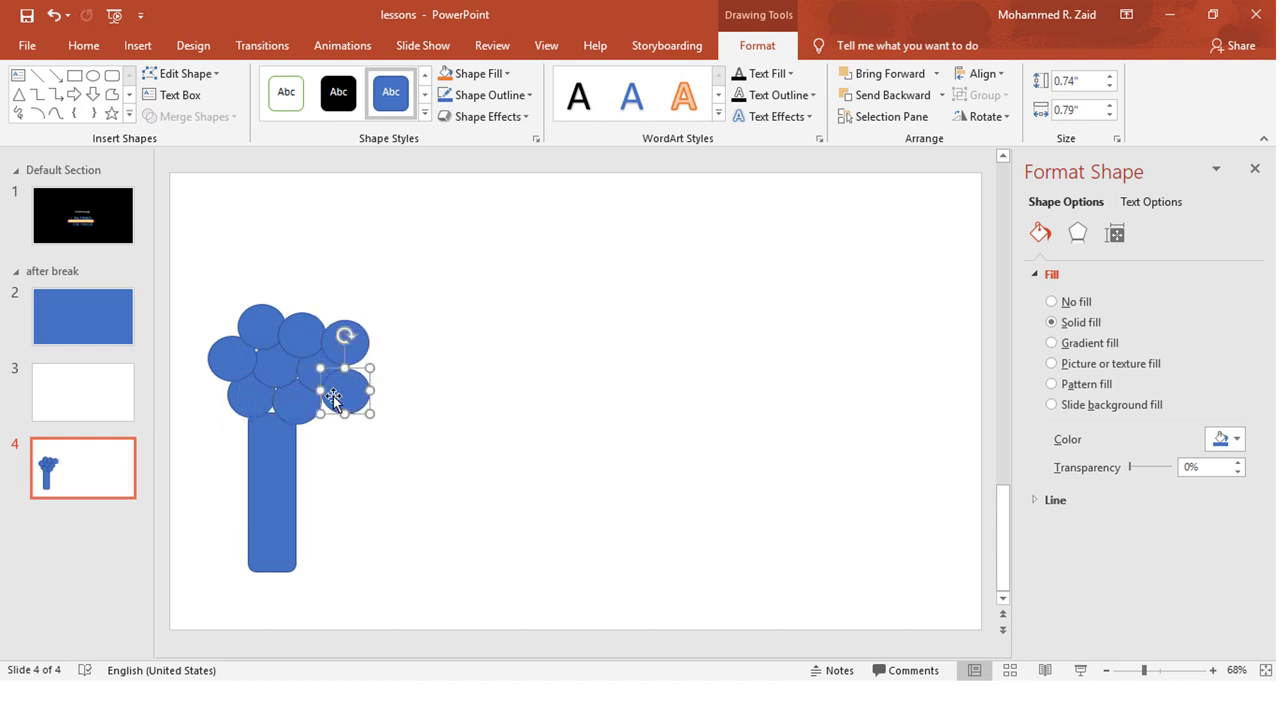
key(ctrl+v)
drag(258, 404, 238, 323)
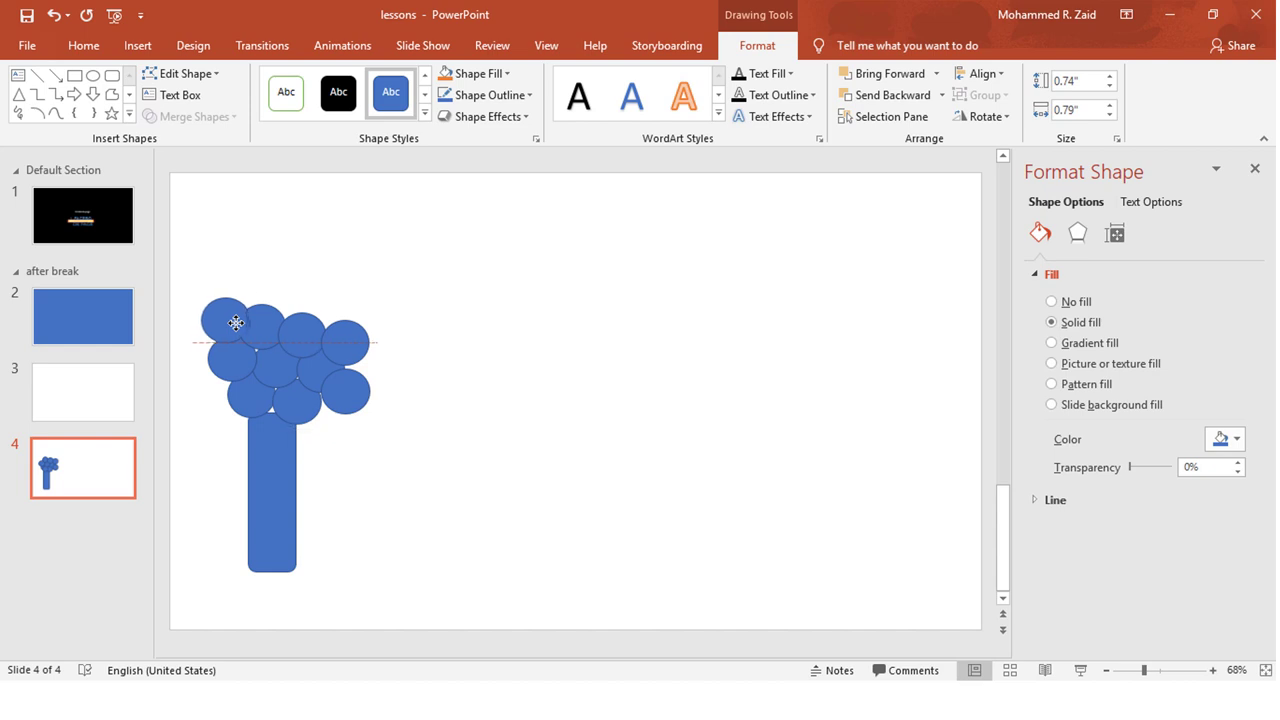
- Paste more circle copies at the crown's top, top-left, top-right and left side
key(ctrl+v)
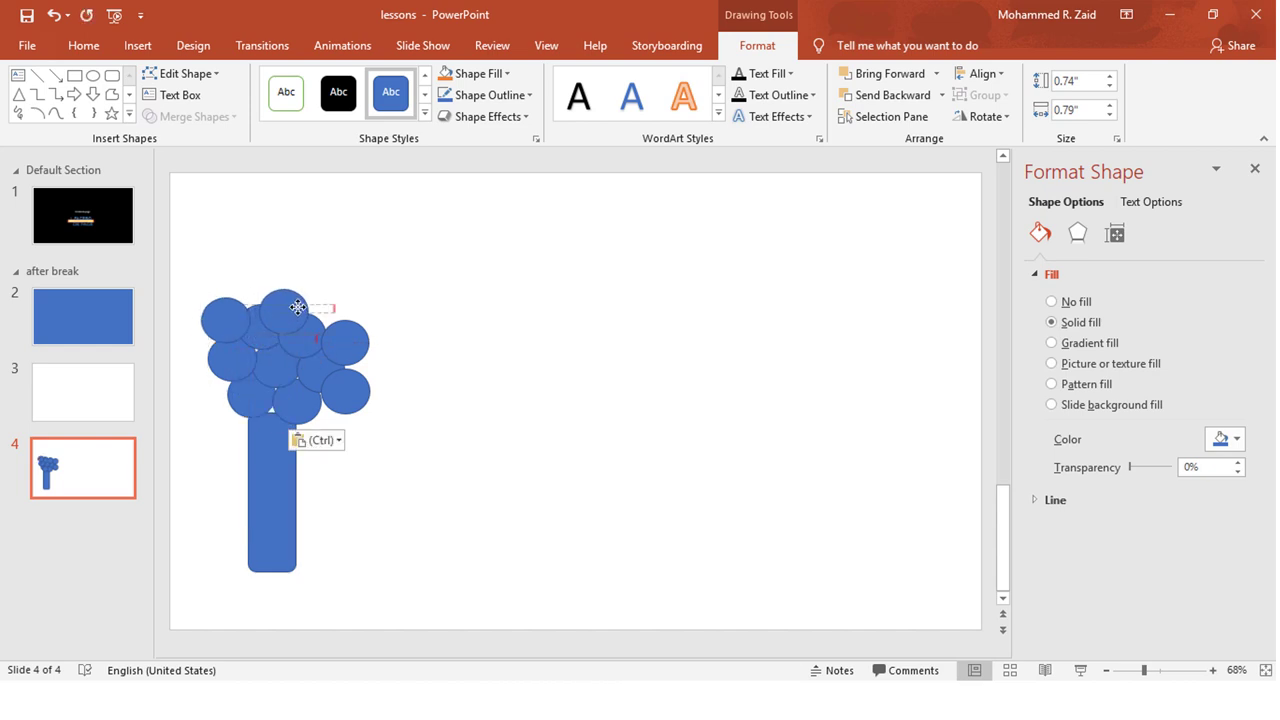
drag(275, 344, 291, 351)
key(ctrl+v)
drag(273, 407, 262, 290)
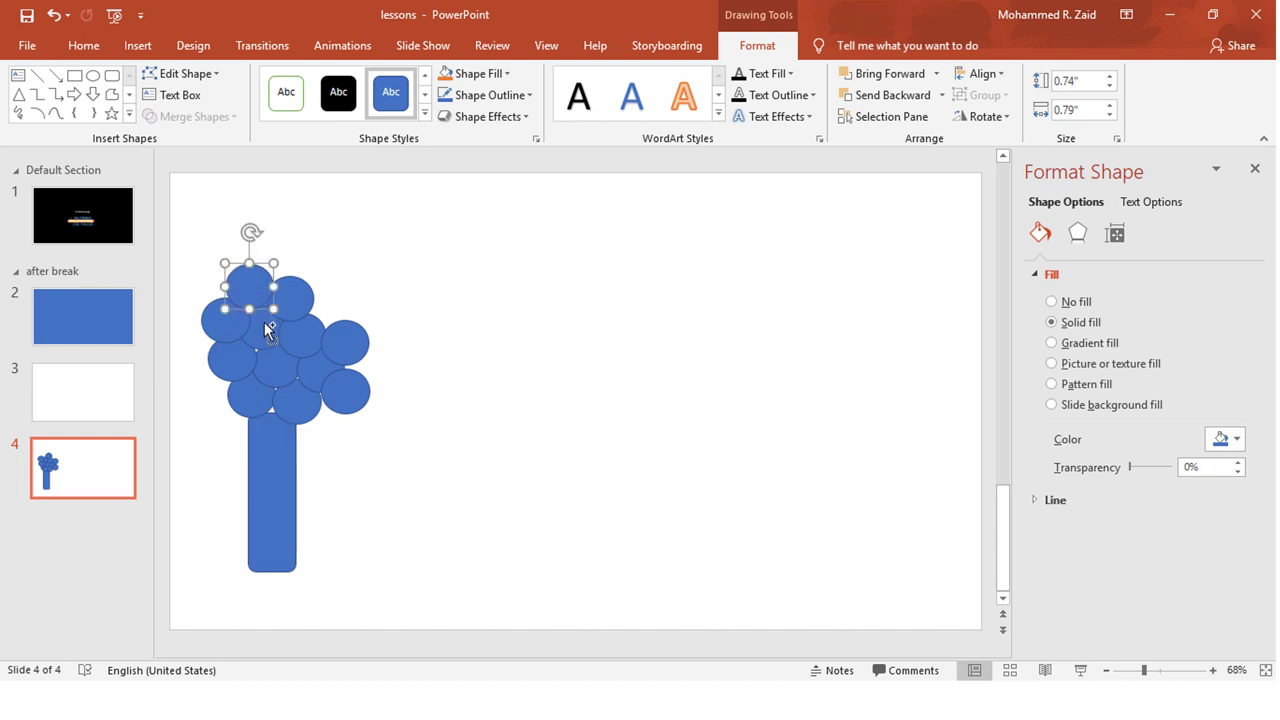
key(ctrl+v)
mouse_move(265, 414)
mouse_down()
mouse_move(337, 307)
mouse_move(342, 411)
mouse_up()
key(ctrl+v)
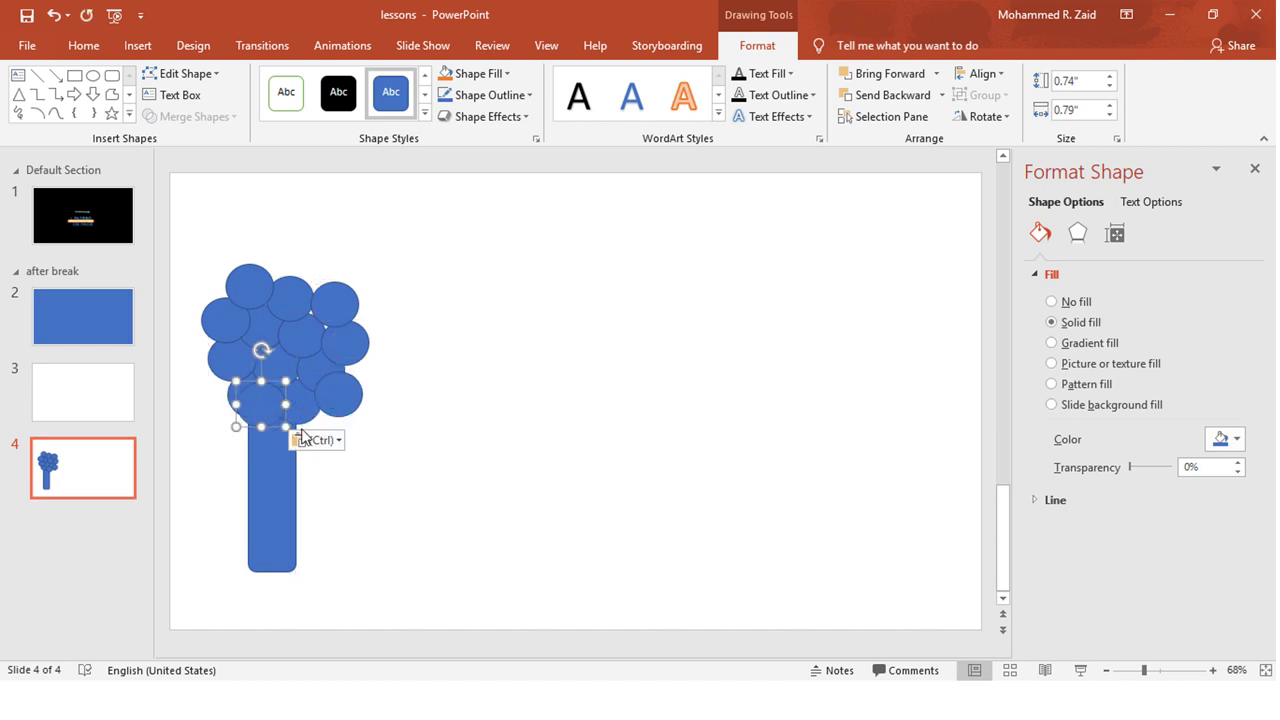
mouse_move(263, 405)
mouse_down()
mouse_move(212, 393)
mouse_move(196, 346)
mouse_up()
key(ctrl+v)
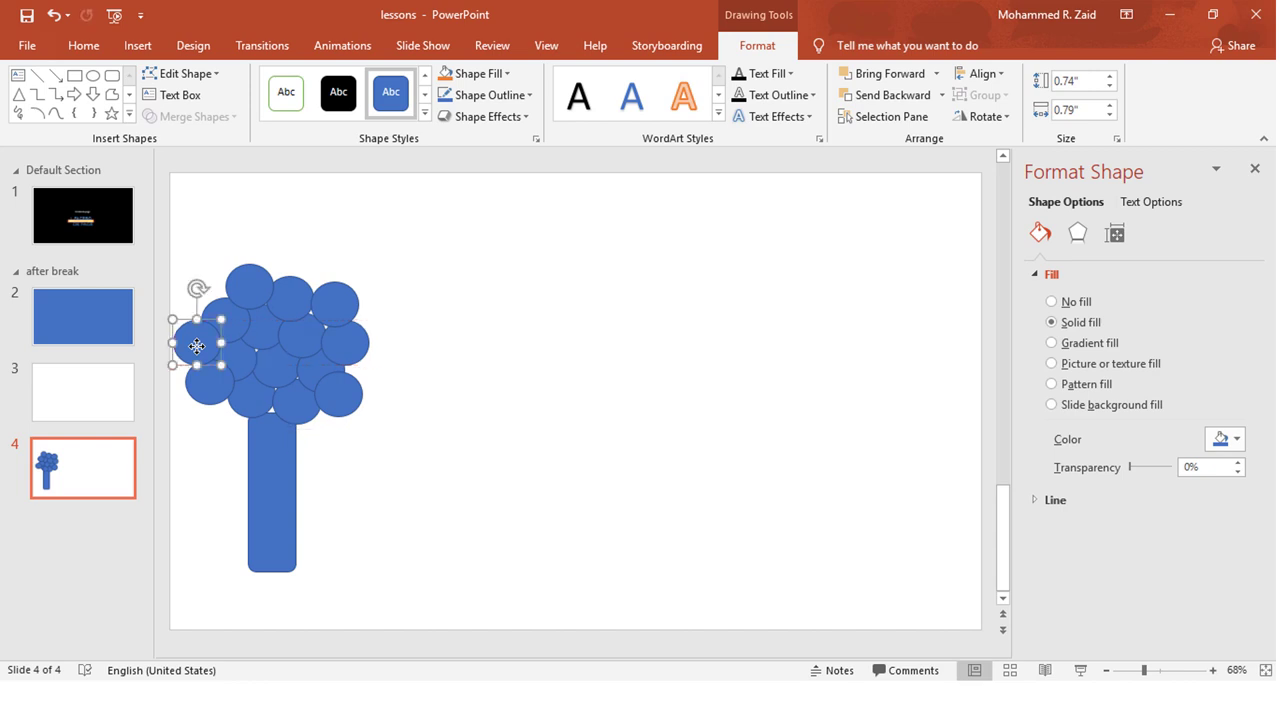
click(421, 347)
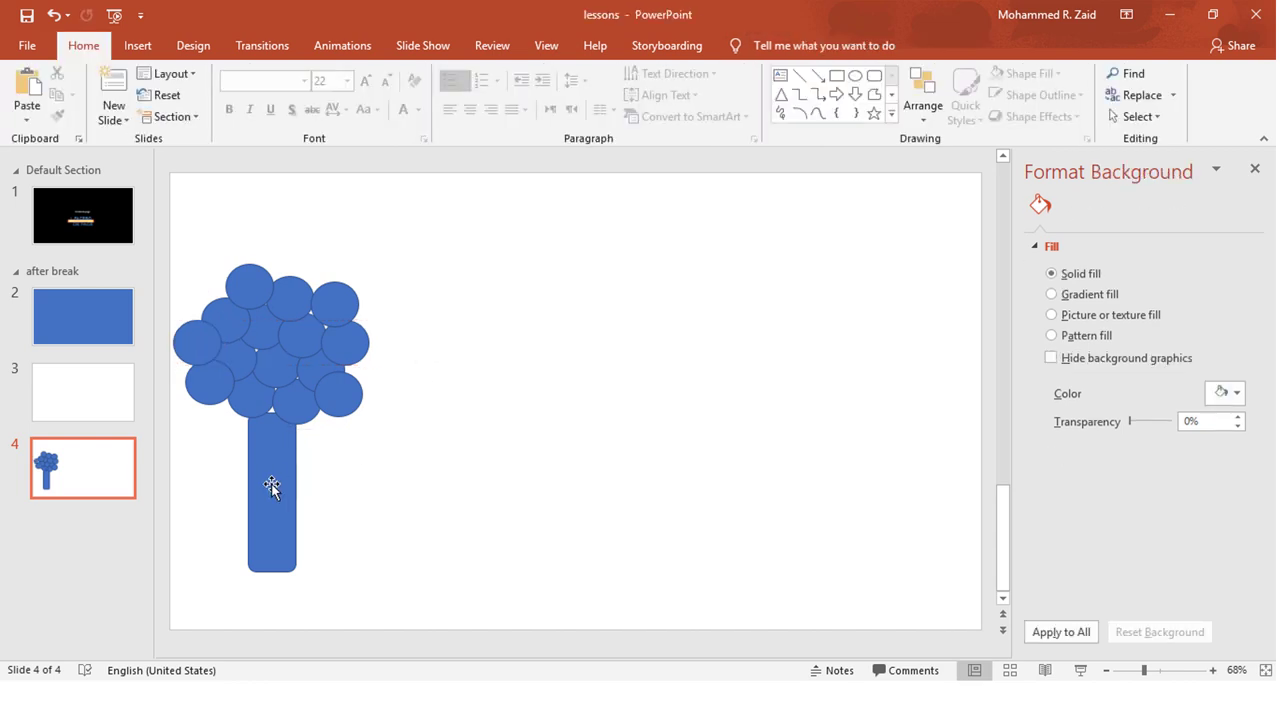
- Nudge the trunk up so it meets the underside of the crown
mouse_move(263, 488)
mouse_down()
mouse_move(276, 499)
mouse_move(262, 499)
mouse_up()
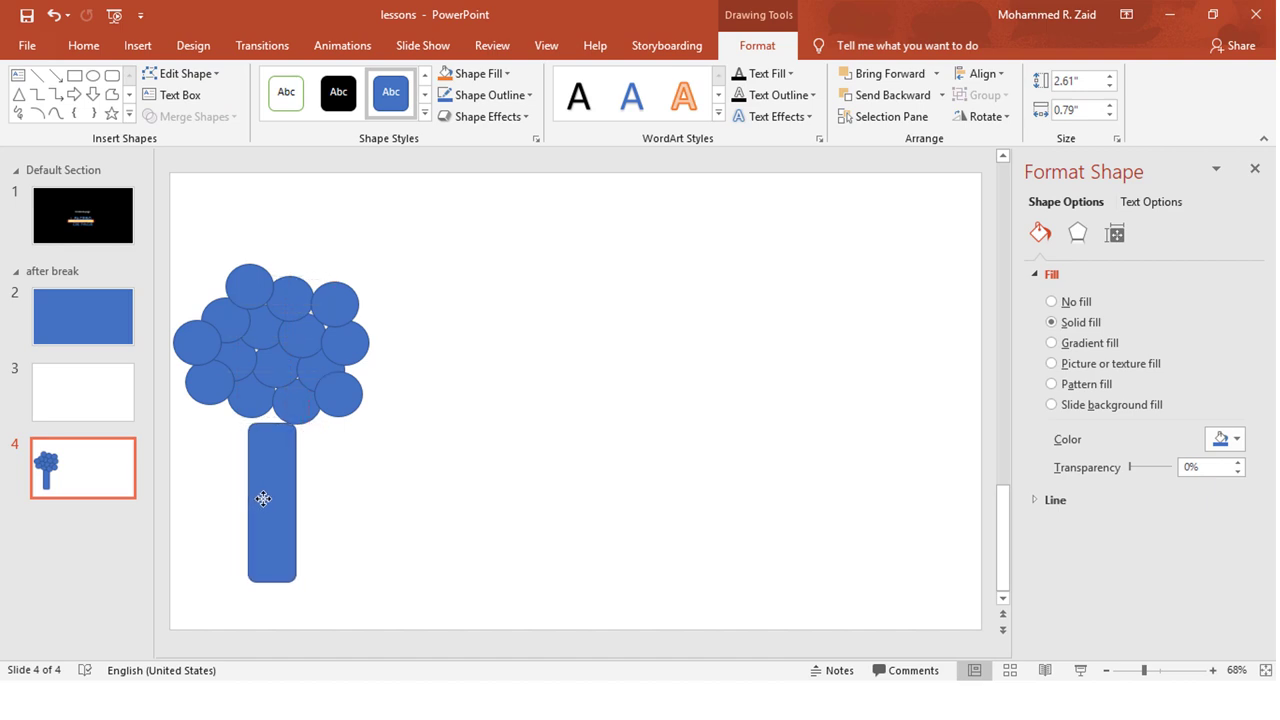
drag(262, 499, 262, 482)
click(466, 410)
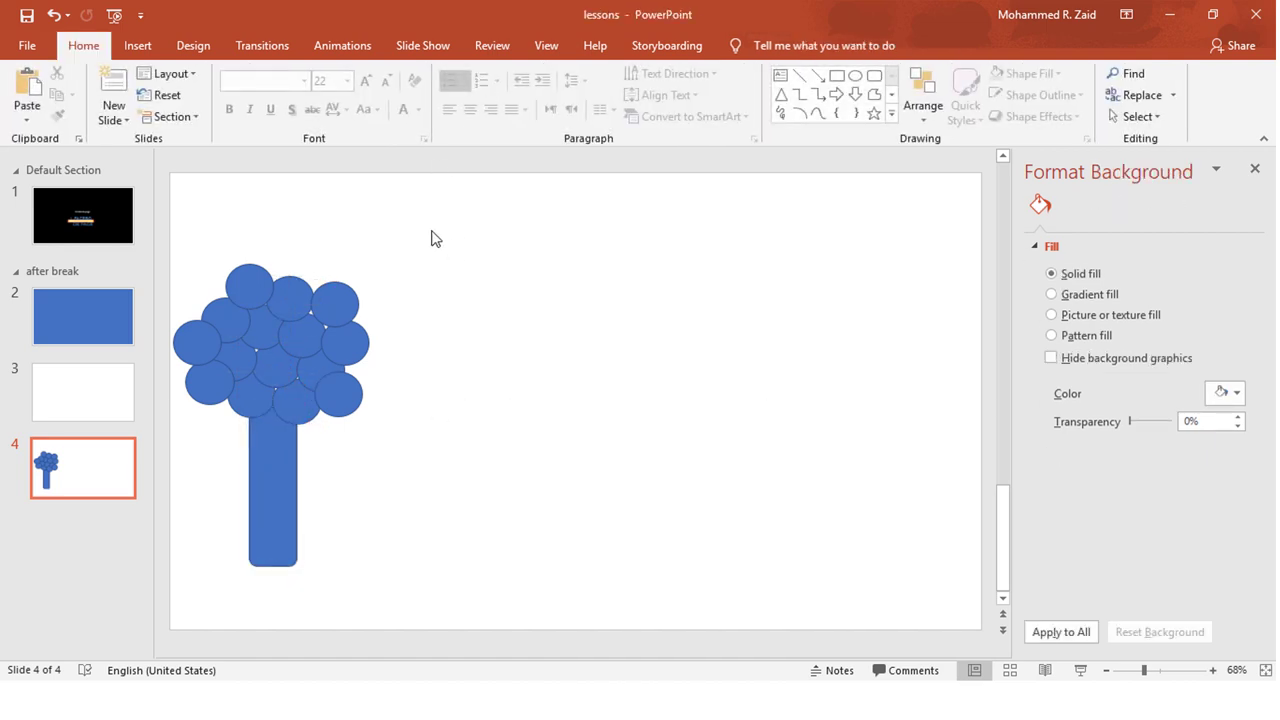
- Select all the tree shapes and shift the whole tree slightly left and down
drag(435, 203, 157, 606)
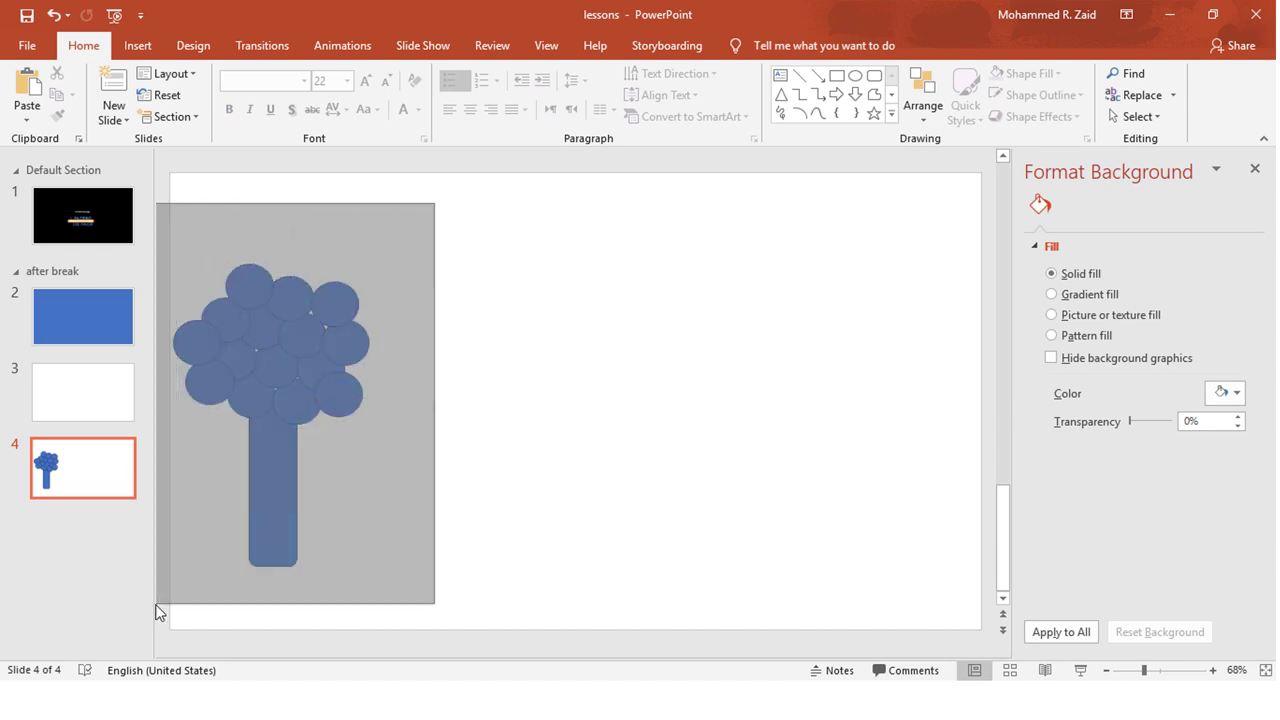
click(494, 425)
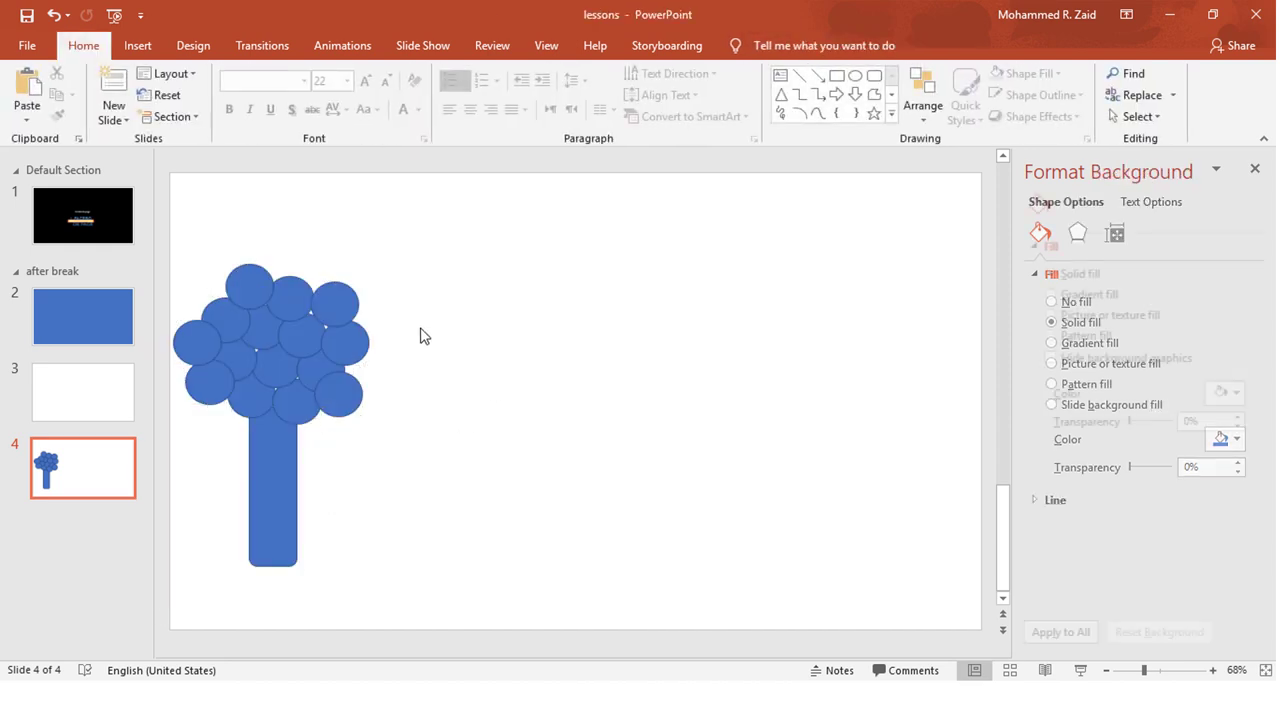
mouse_move(420, 232)
mouse_down()
mouse_move(690, 258)
mouse_move(540, 226)
mouse_up()
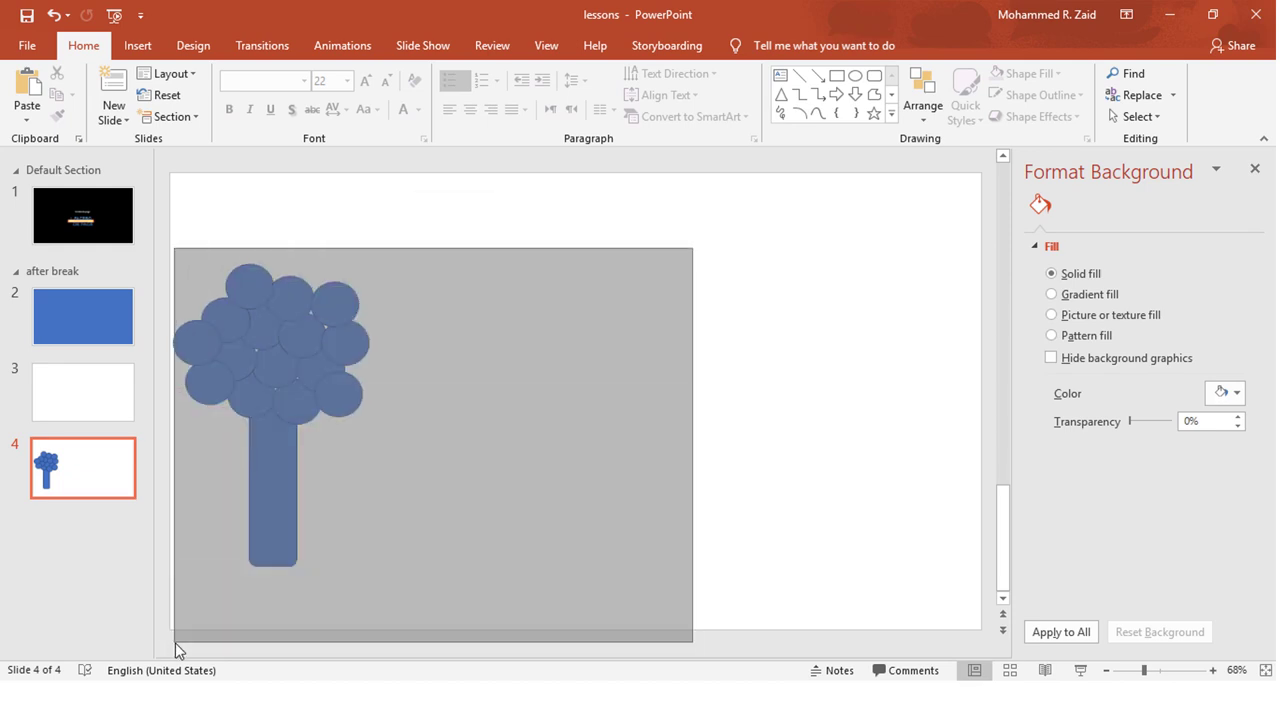
drag(478, 254, 175, 643)
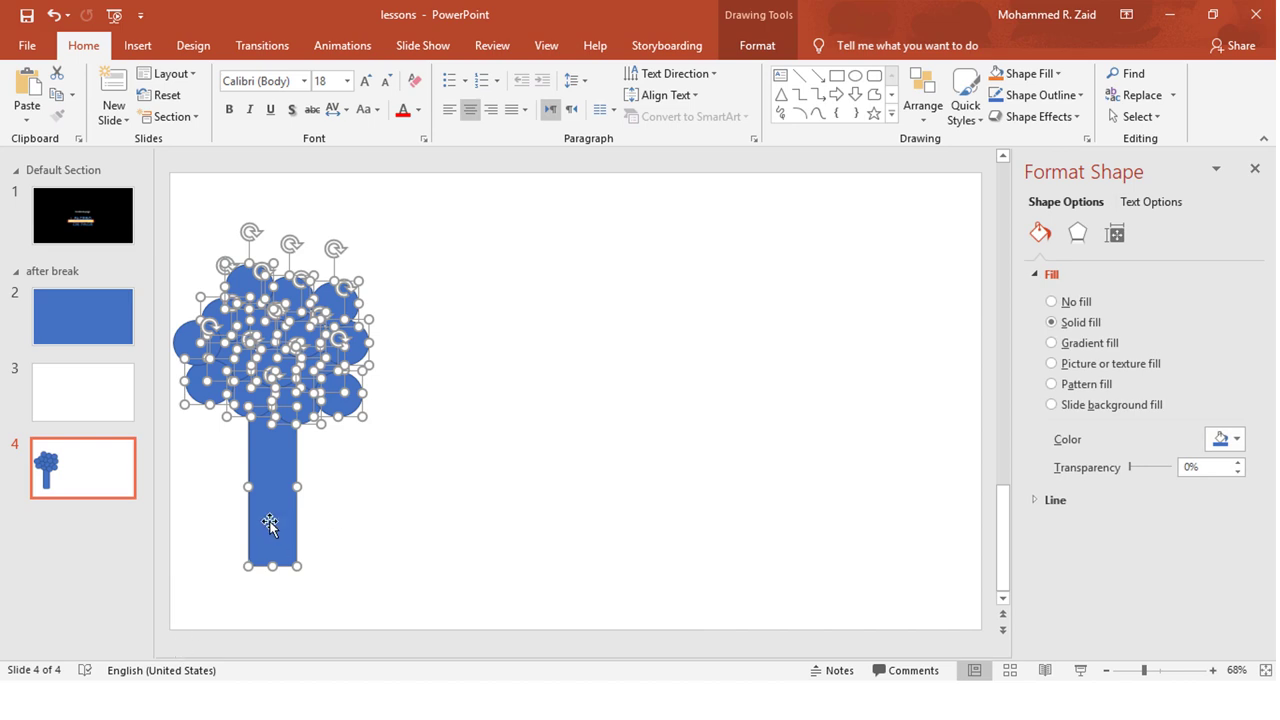
drag(270, 525, 269, 525)
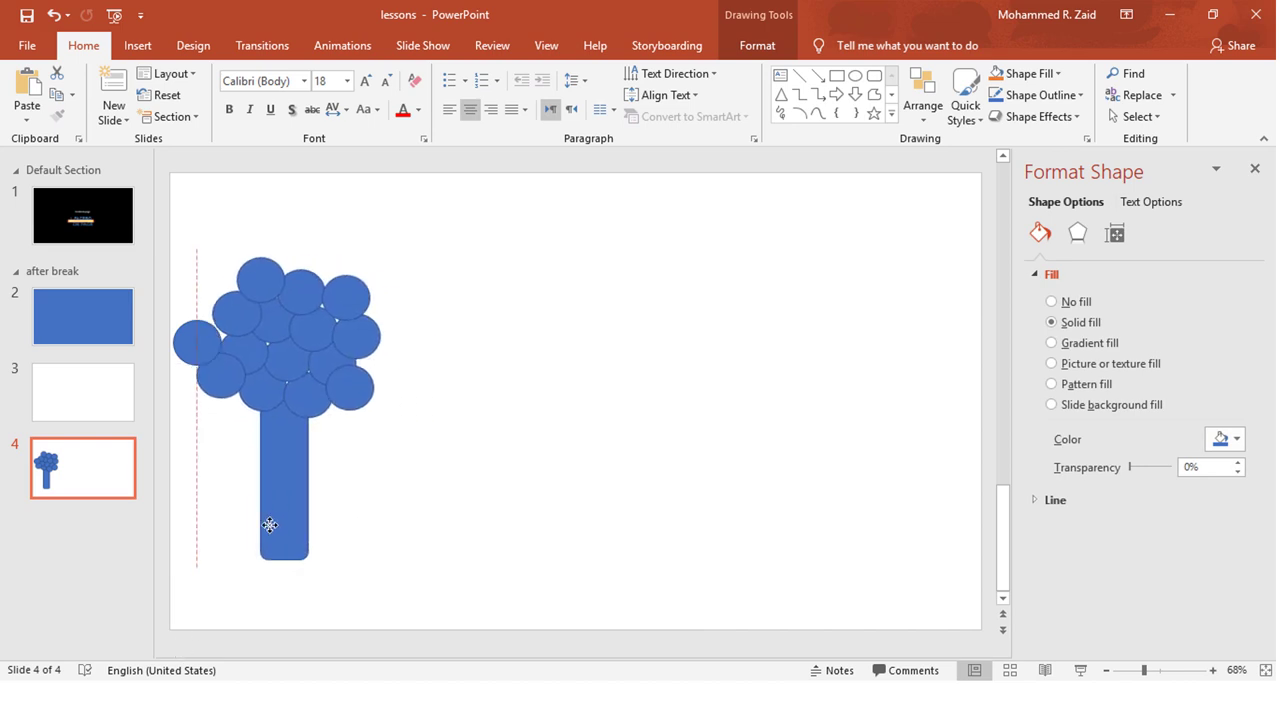
drag(270, 525, 260, 532)
click(548, 372)
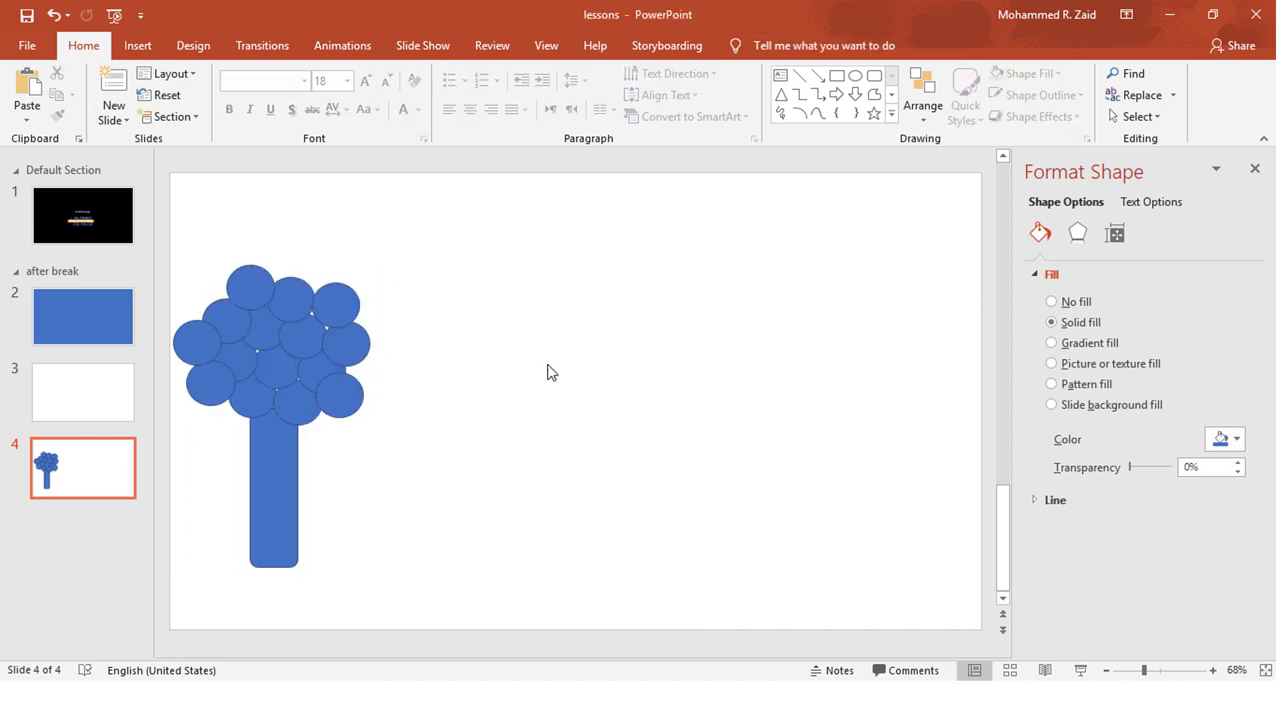
- Reselect the trunk and then all the tree shapes, then clear the selection
click(266, 496)
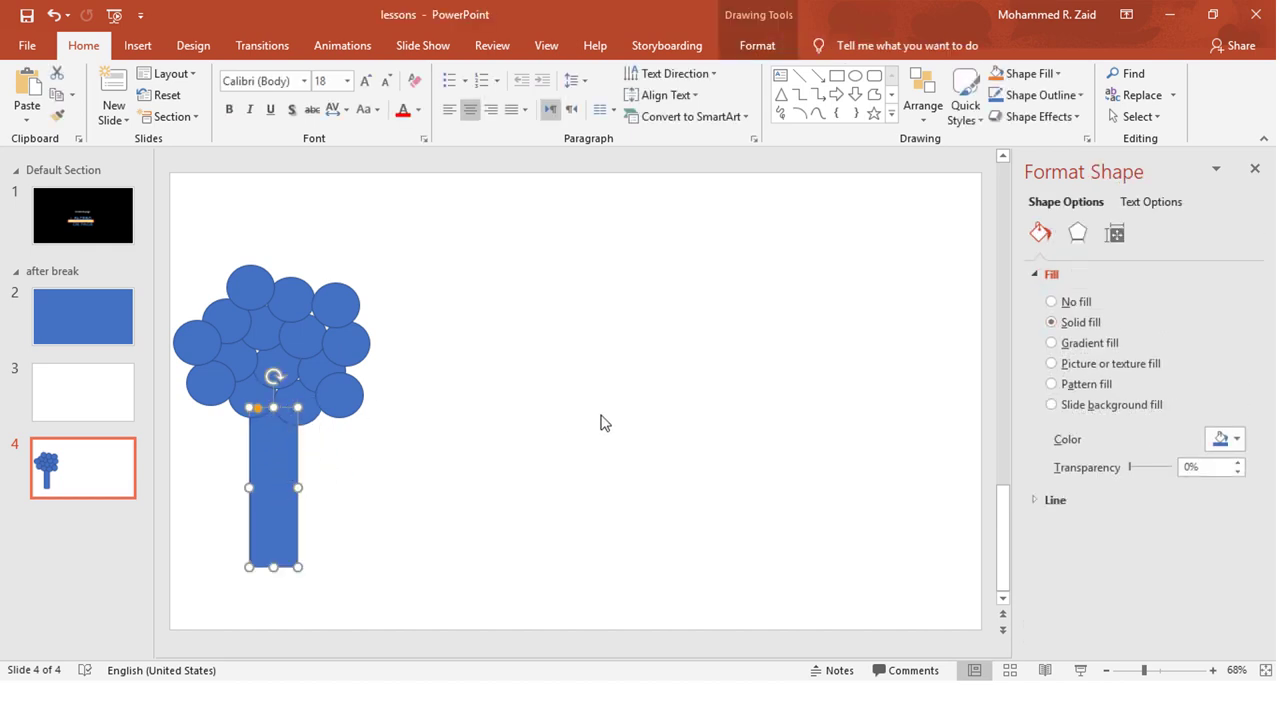
click(573, 373)
drag(591, 326, 511, 352)
drag(515, 408, 262, 558)
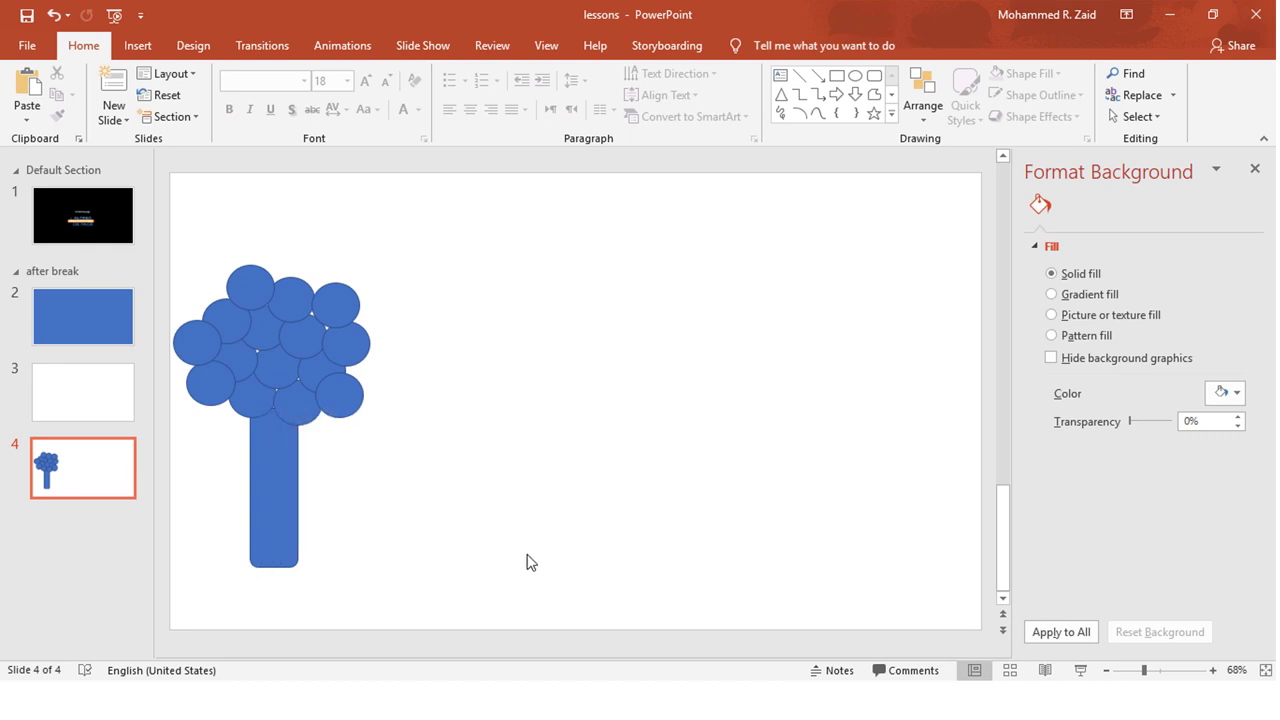
drag(542, 561, 120, 233)
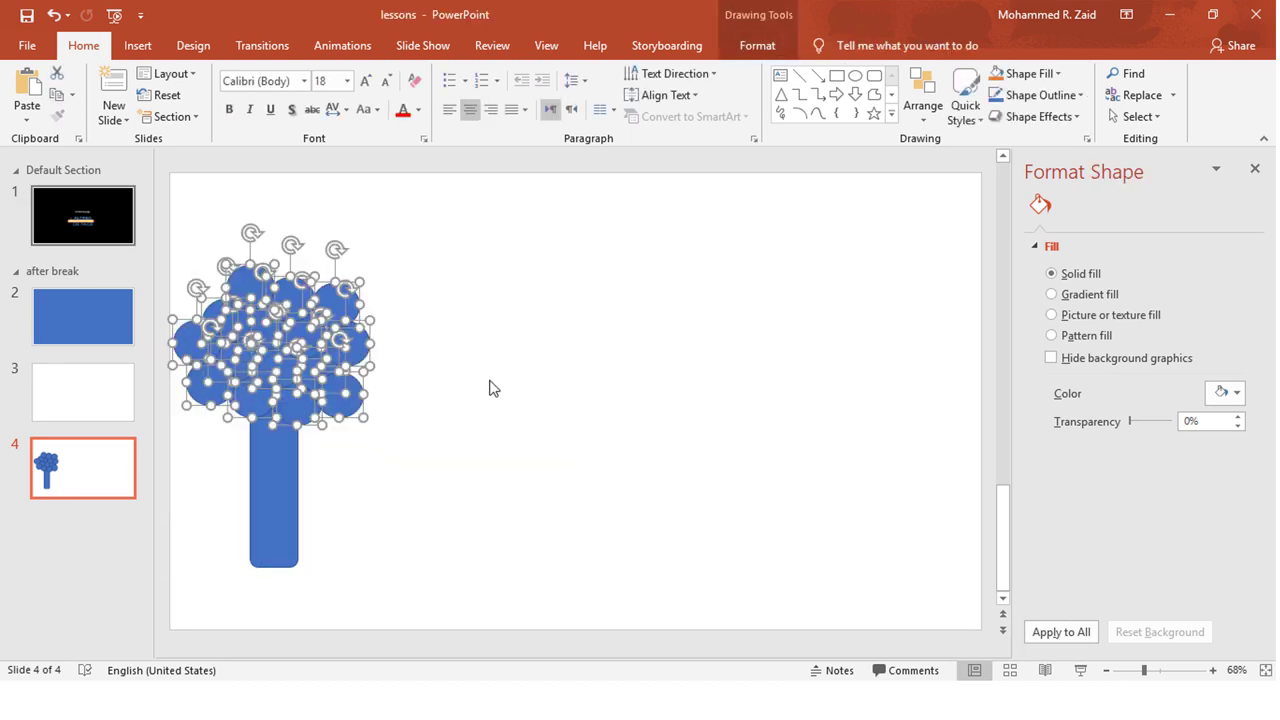
click(482, 378)
click(122, 48)
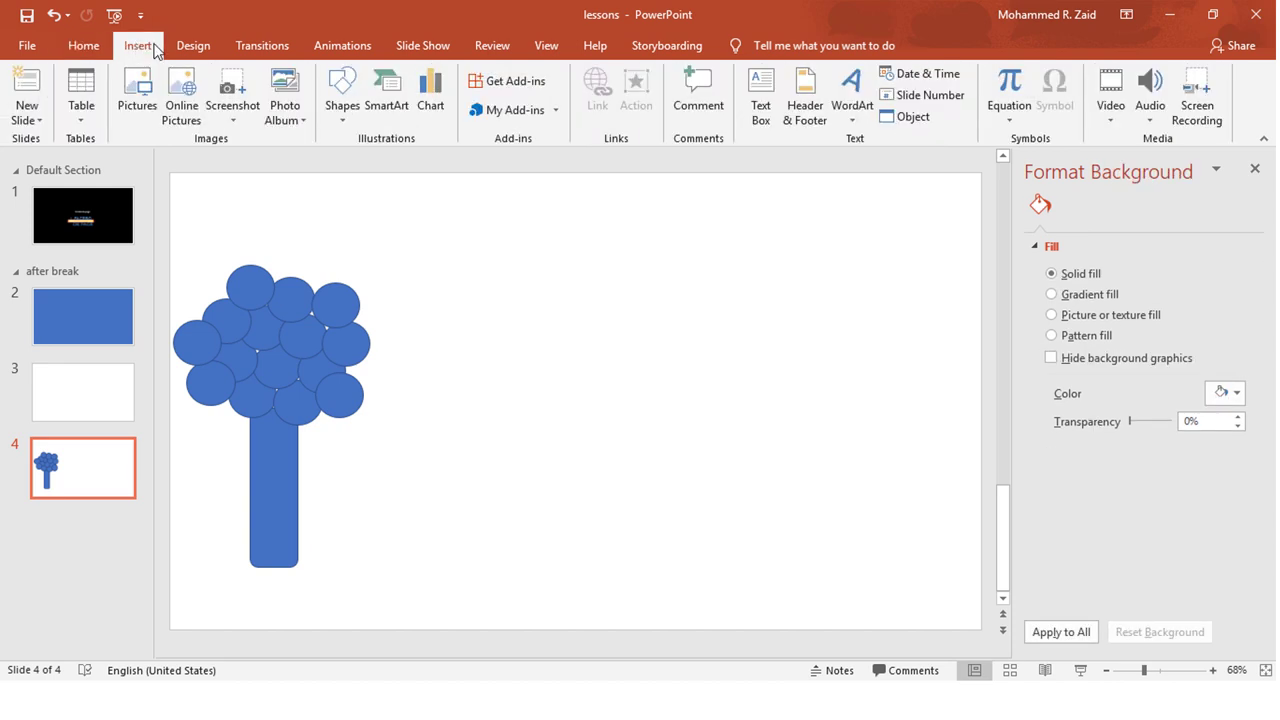
click(765, 90)
click(614, 303)
click(626, 391)
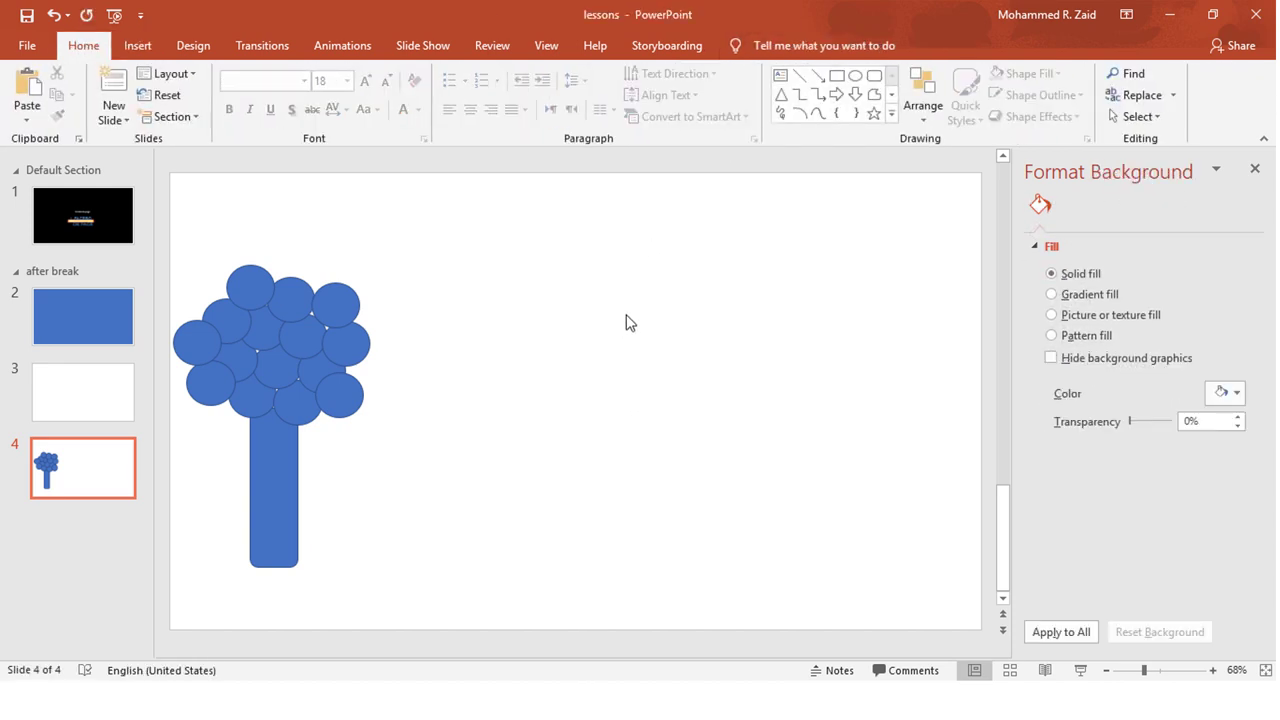
drag(503, 382, 700, 228)
drag(443, 494, 743, 268)
click(138, 45)
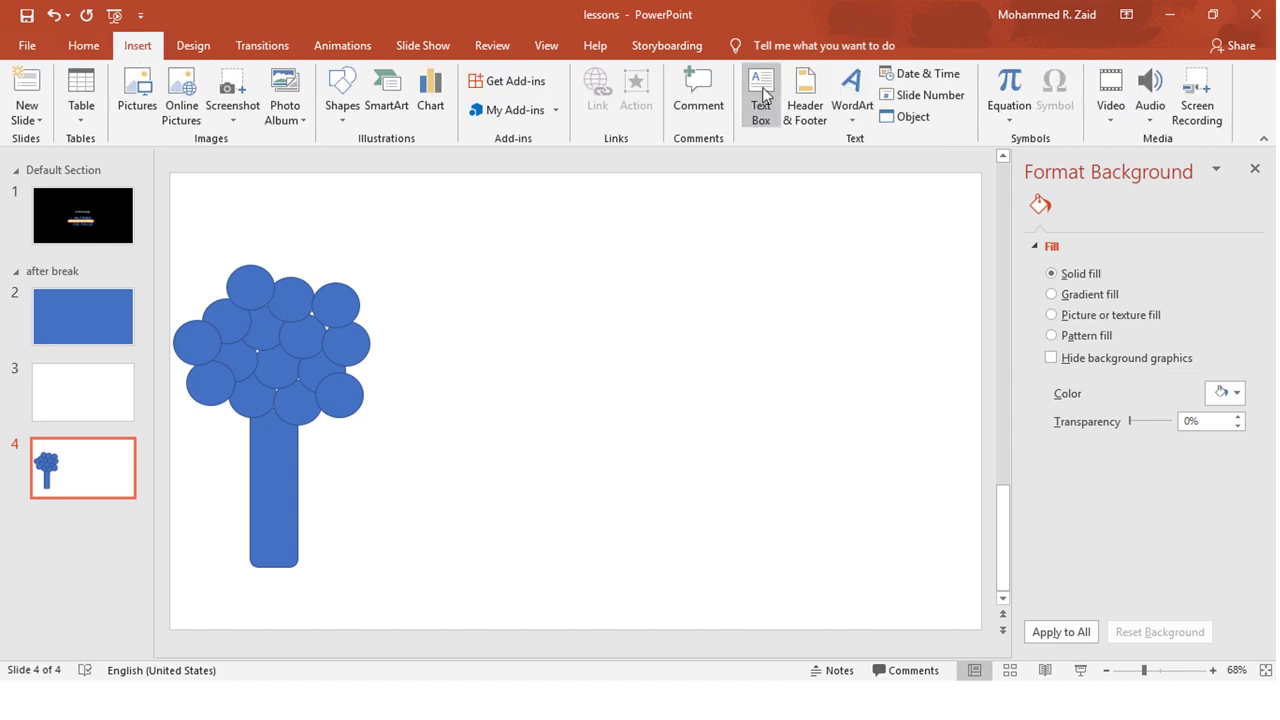
click(761, 97)
click(581, 435)
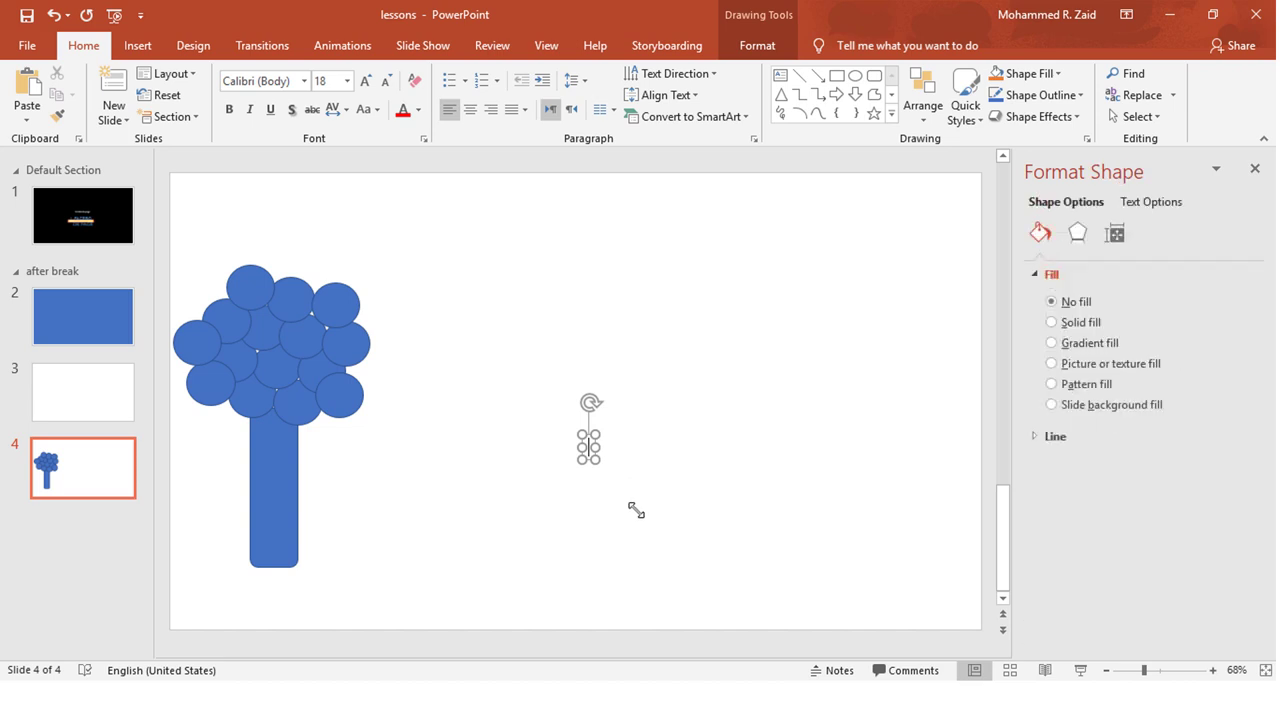
text(rgerhethetheth)
click(628, 230)
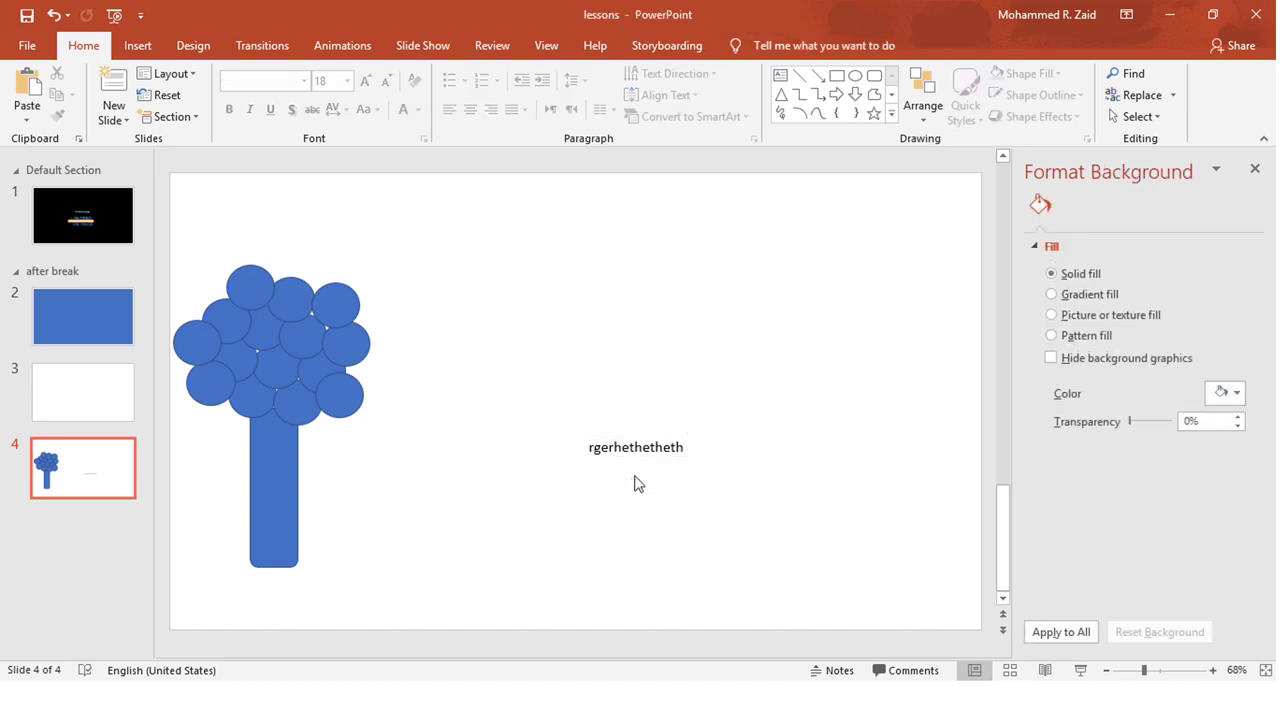
click(625, 449)
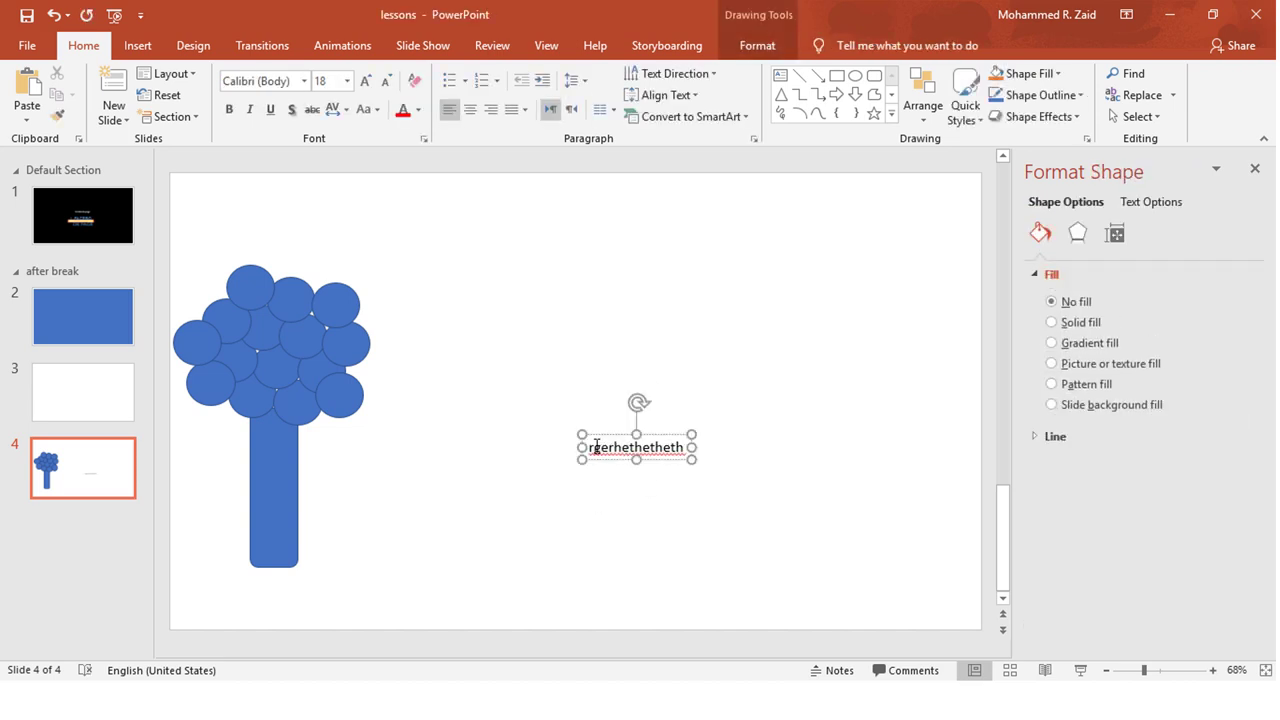
drag(588, 511, 722, 396)
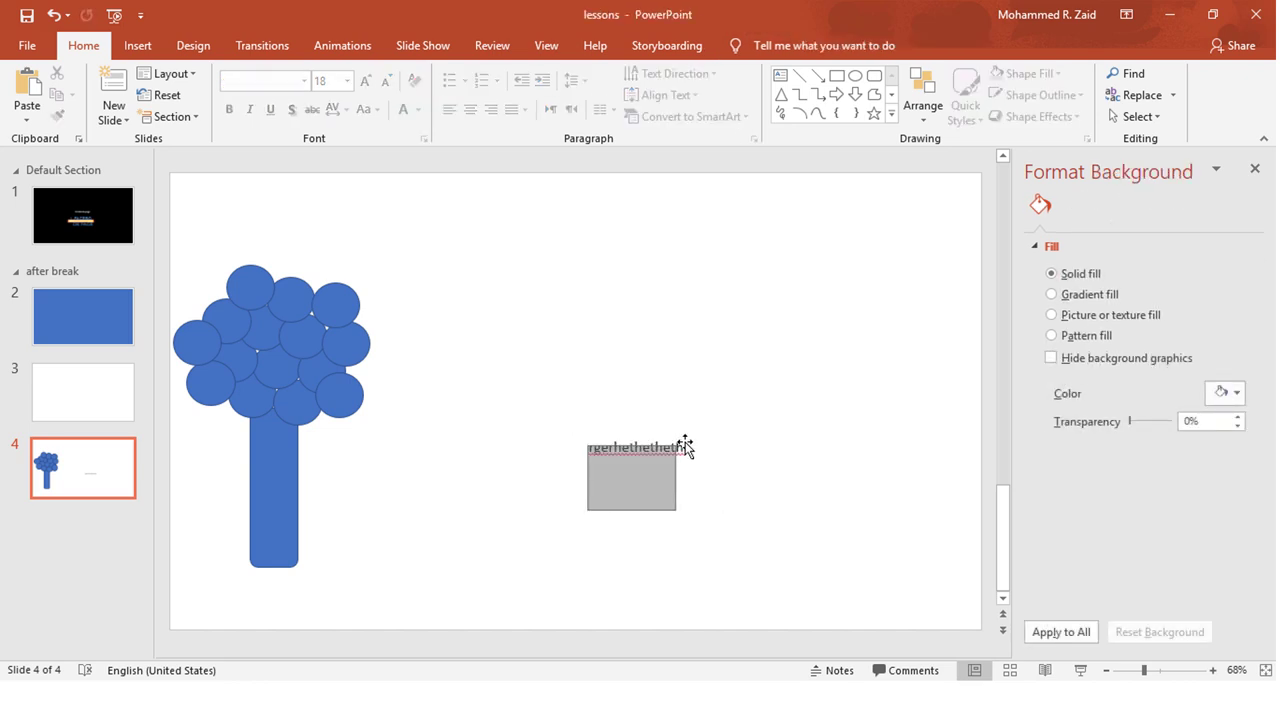
drag(722, 396, 690, 451)
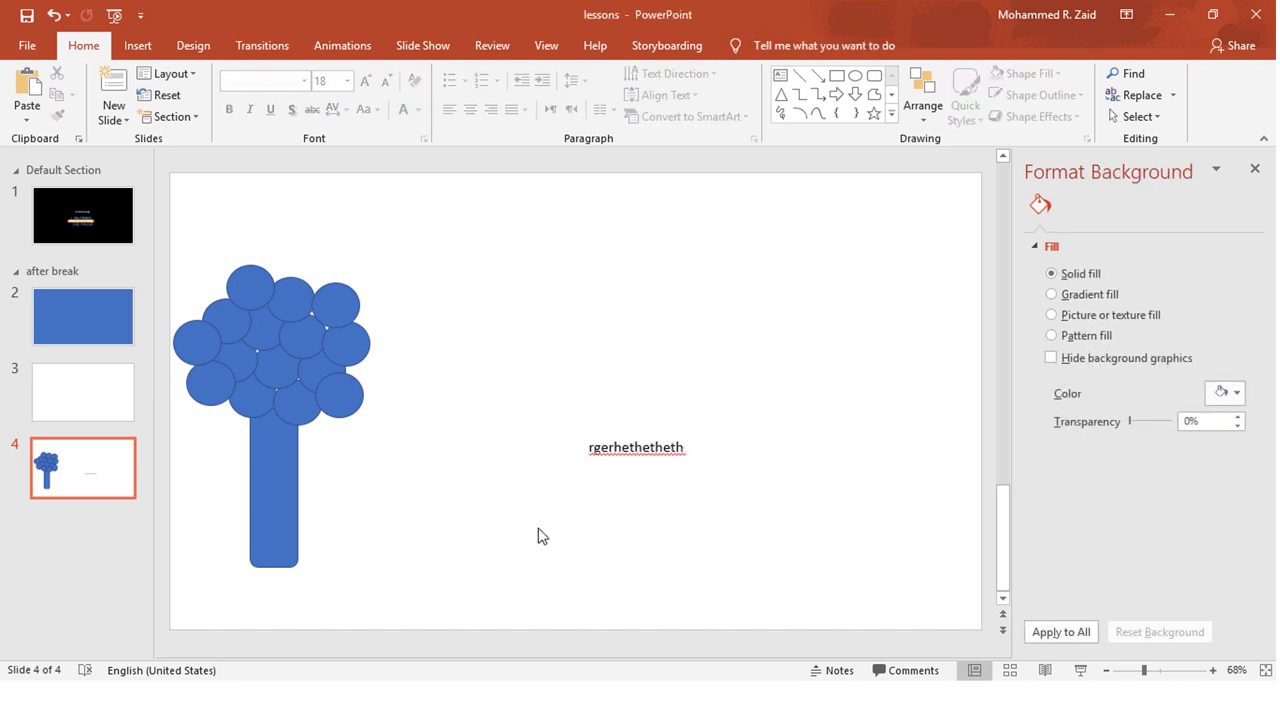
click(596, 450)
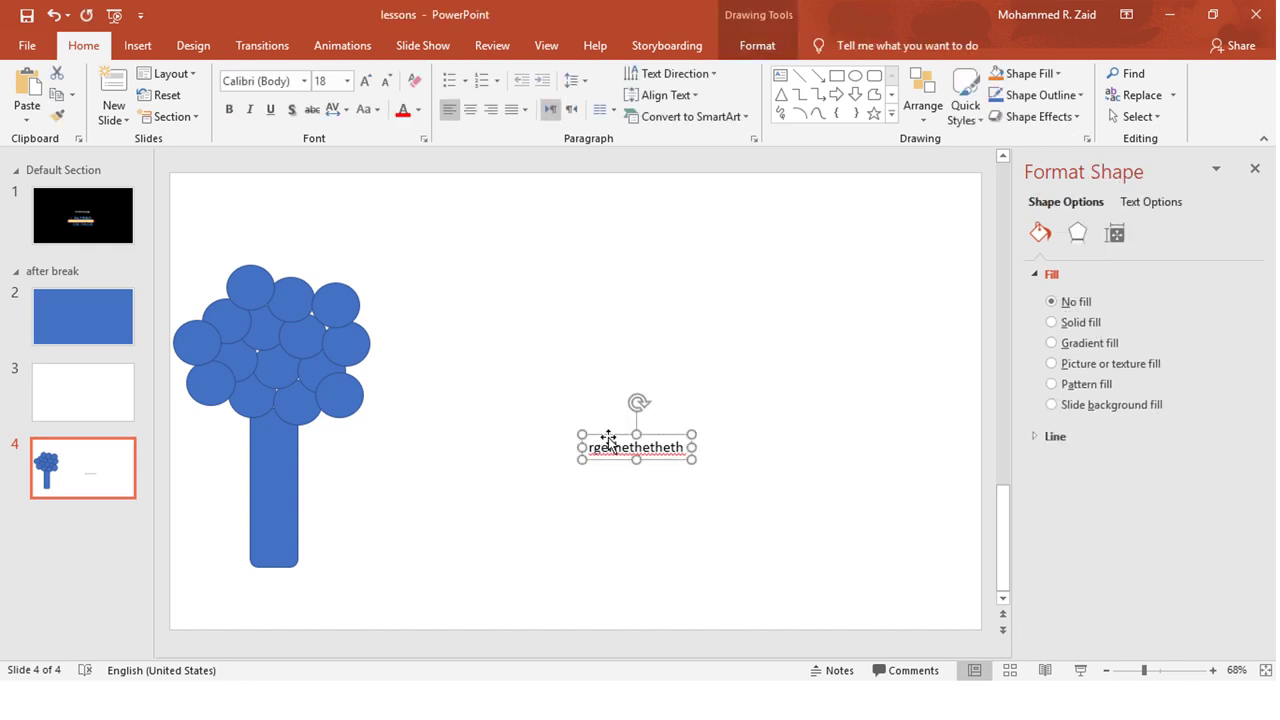
click(783, 371)
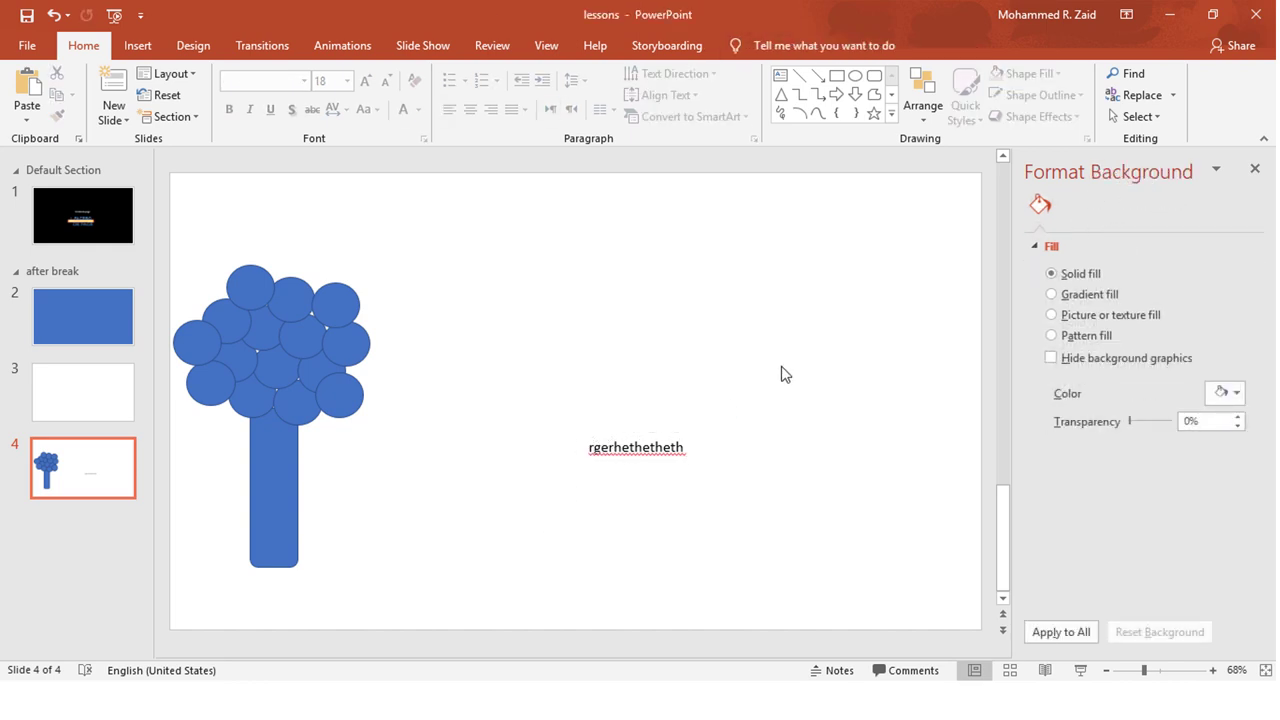
drag(782, 364, 526, 520)
mouse_move(631, 504)
mouse_down()
mouse_move(772, 328)
mouse_move(706, 489)
mouse_up()
key(Delete)
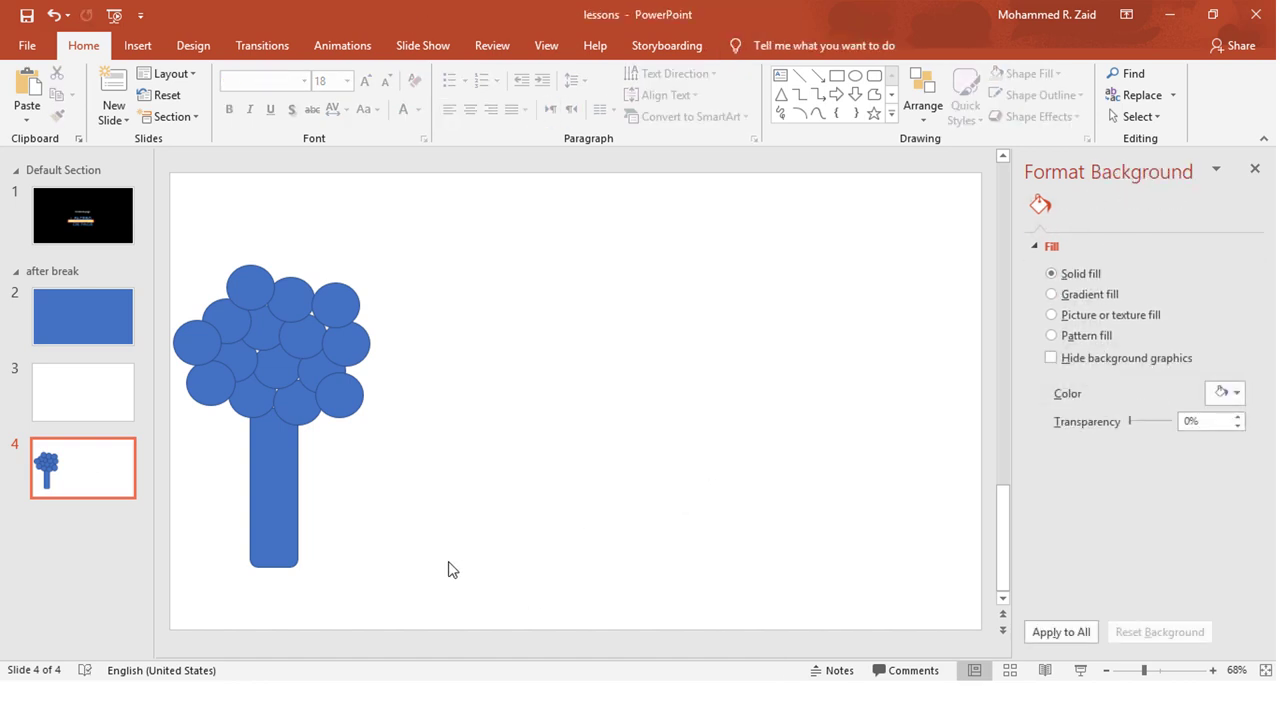
- Select every tree part and Union them into one 4.97" by 3.24" shape
key(ctrl+a)
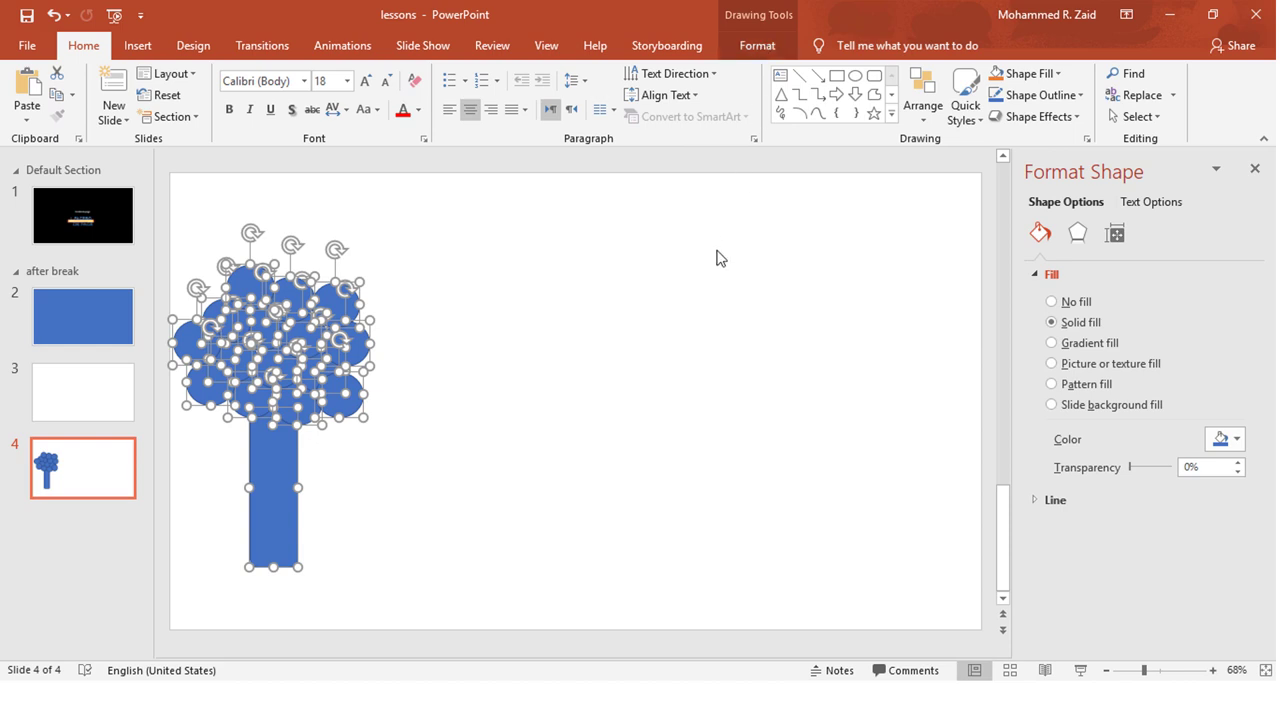
click(775, 44)
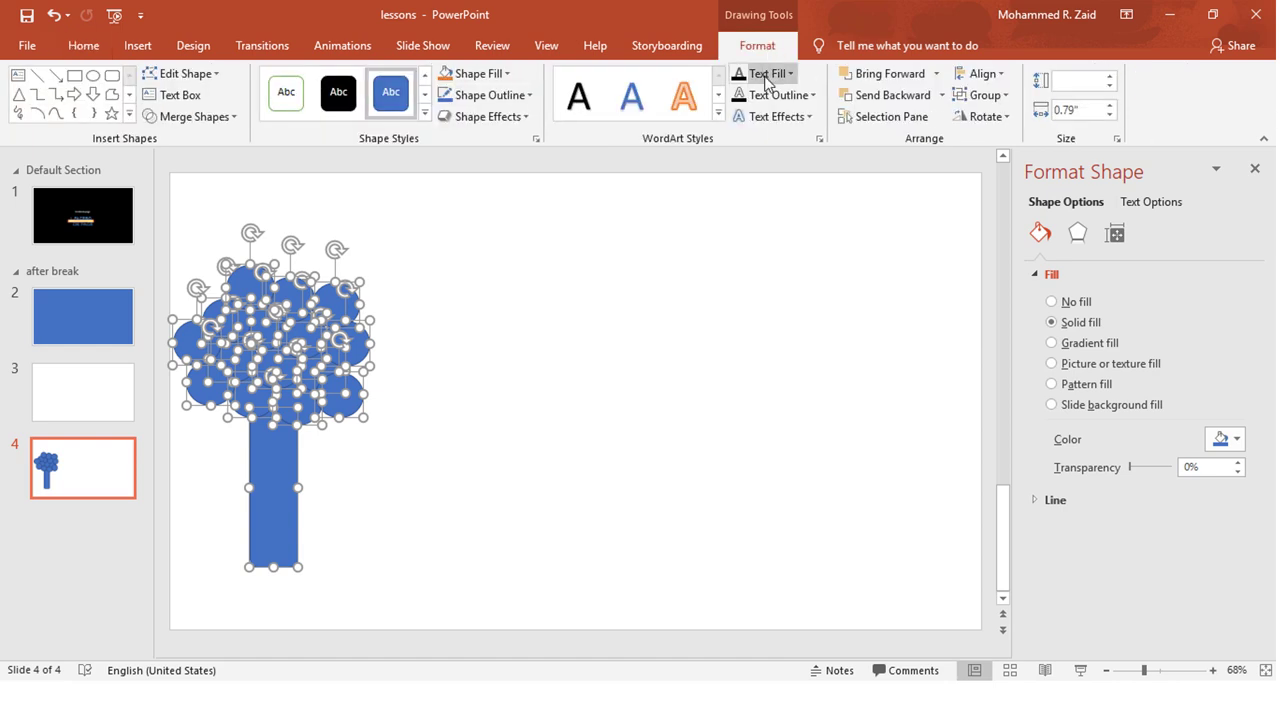
click(223, 120)
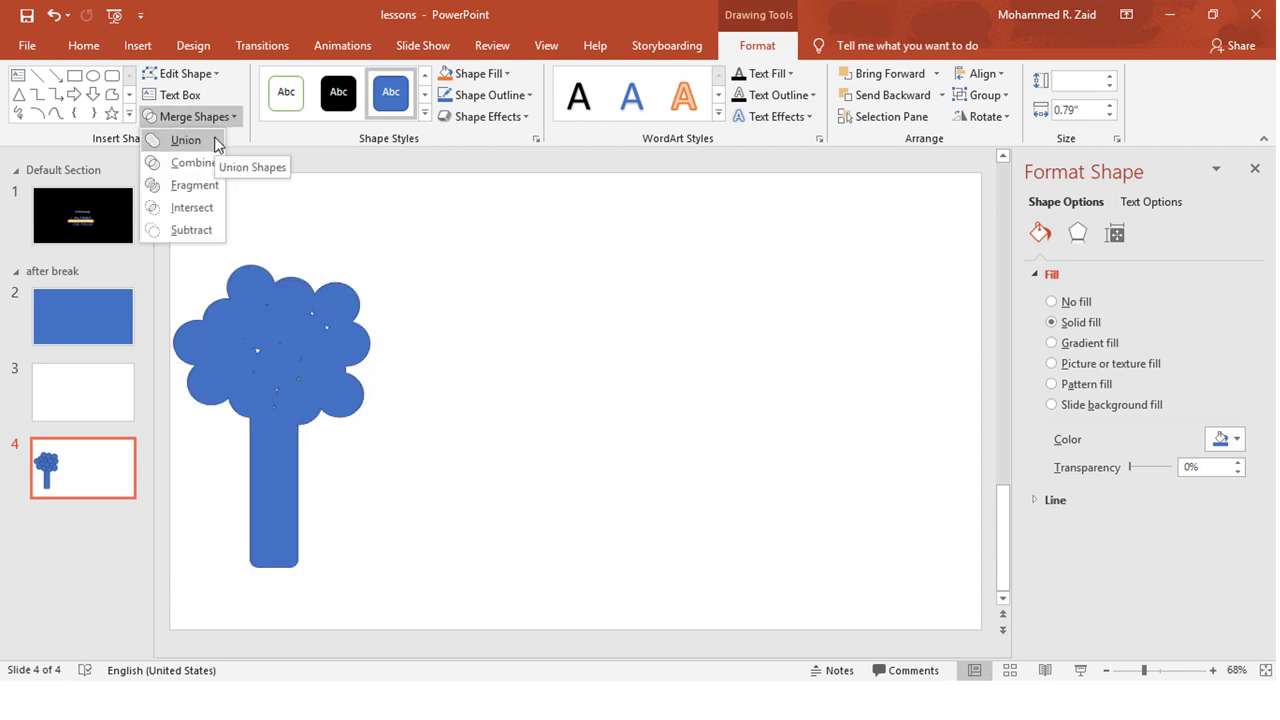
click(214, 136)
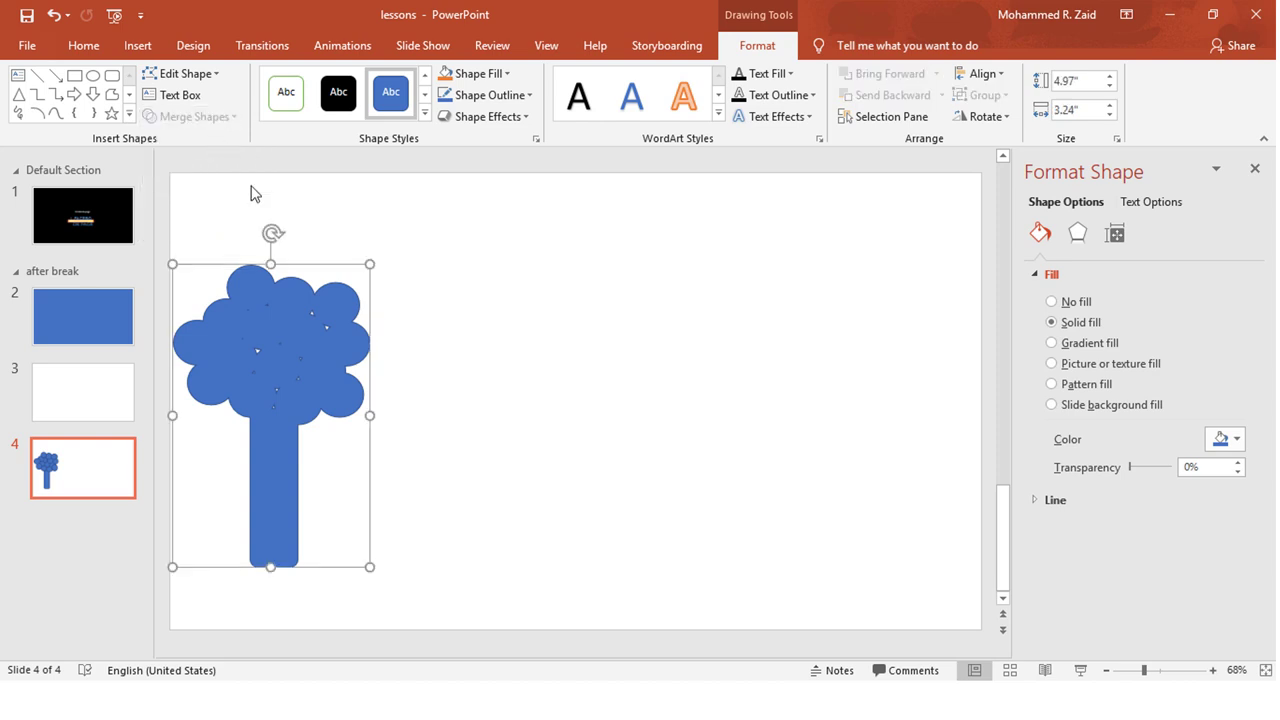
- Fill the merged tree green and position it at the left edge of the slide
drag(273, 372, 484, 379)
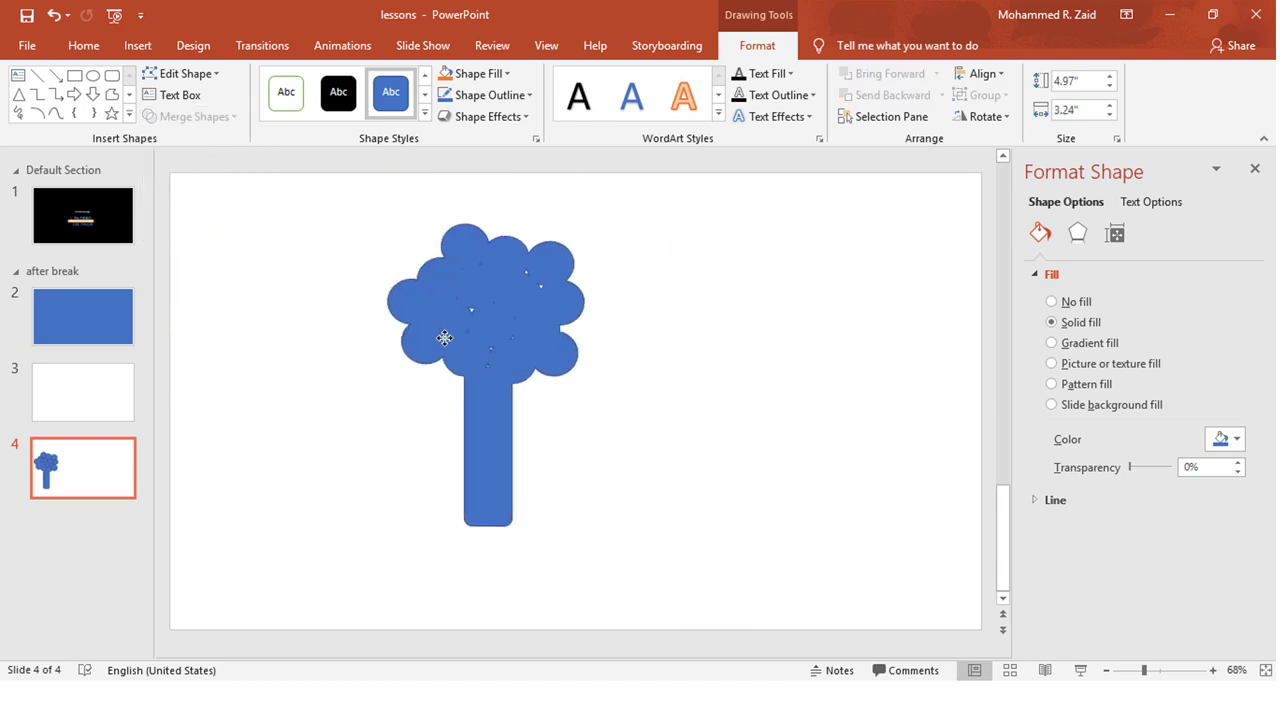
click(478, 73)
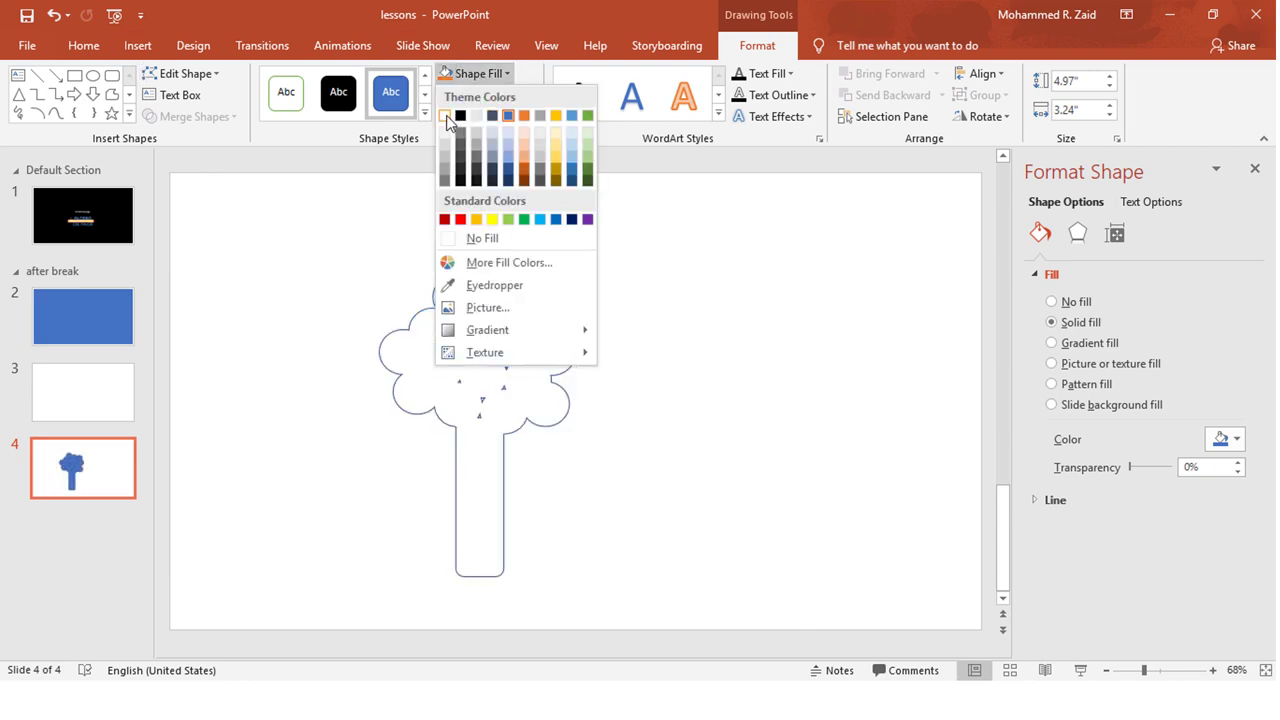
click(586, 121)
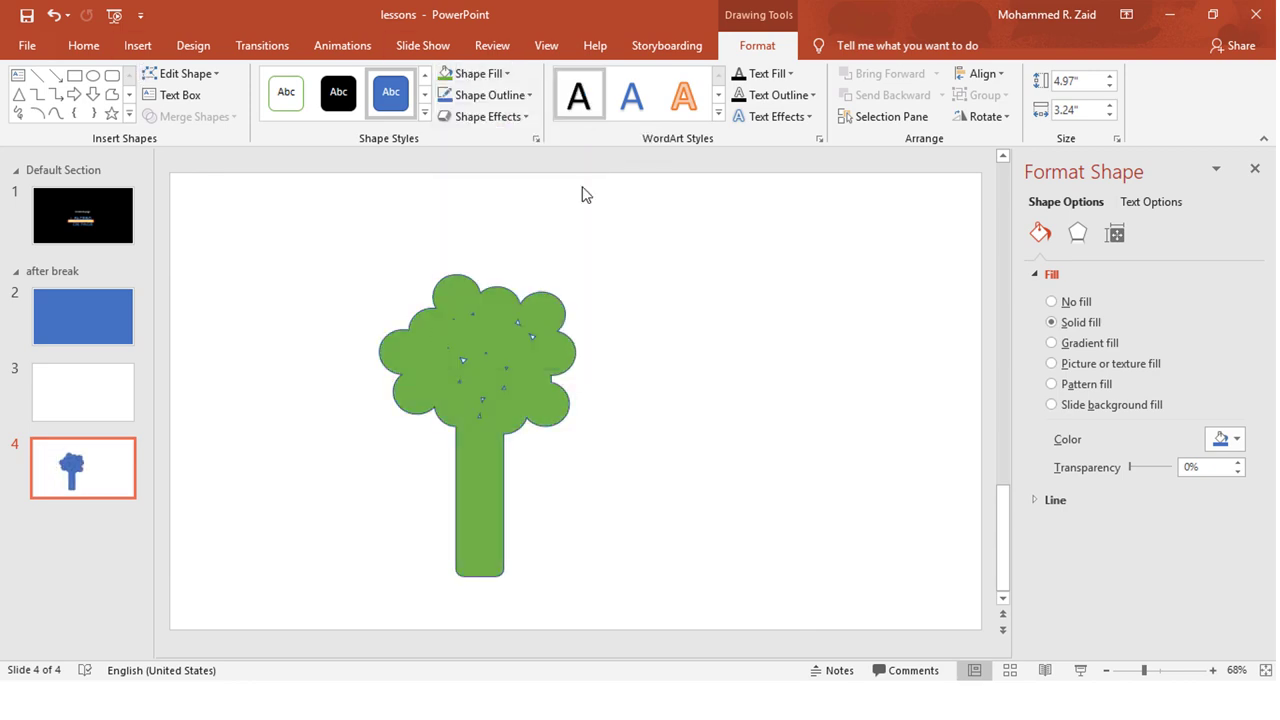
drag(526, 414, 465, 388)
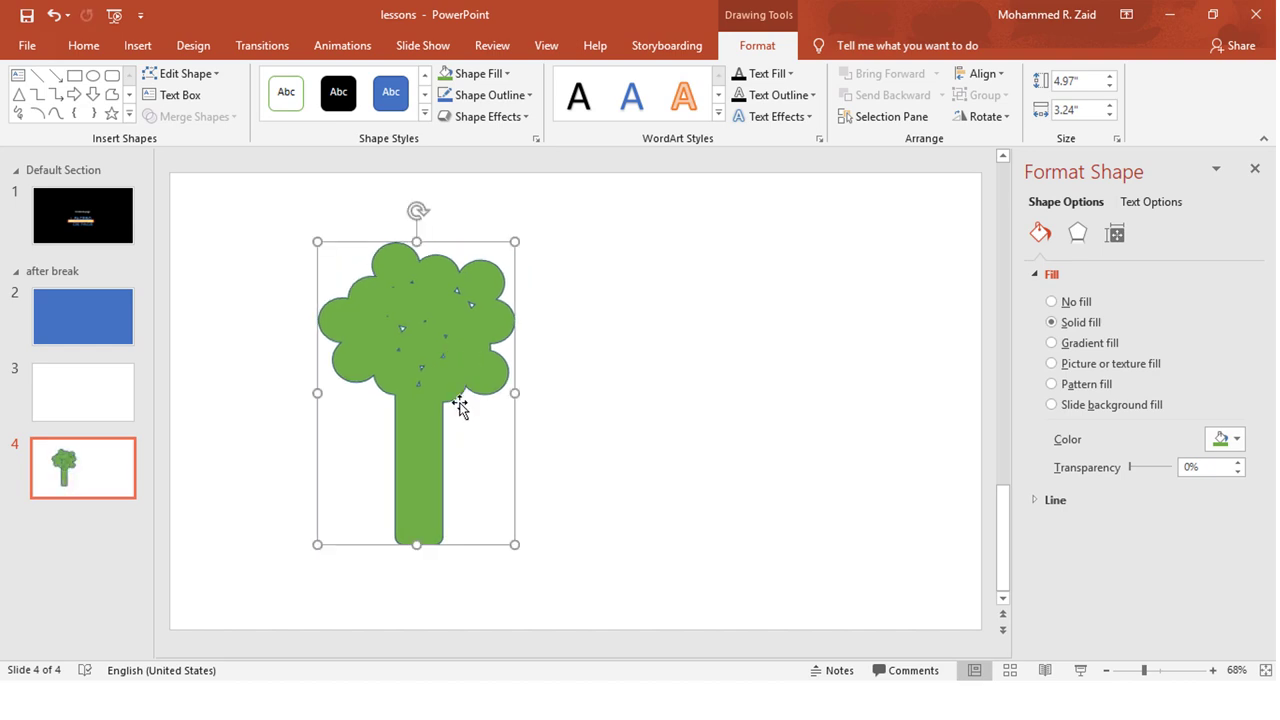
drag(419, 443, 392, 373)
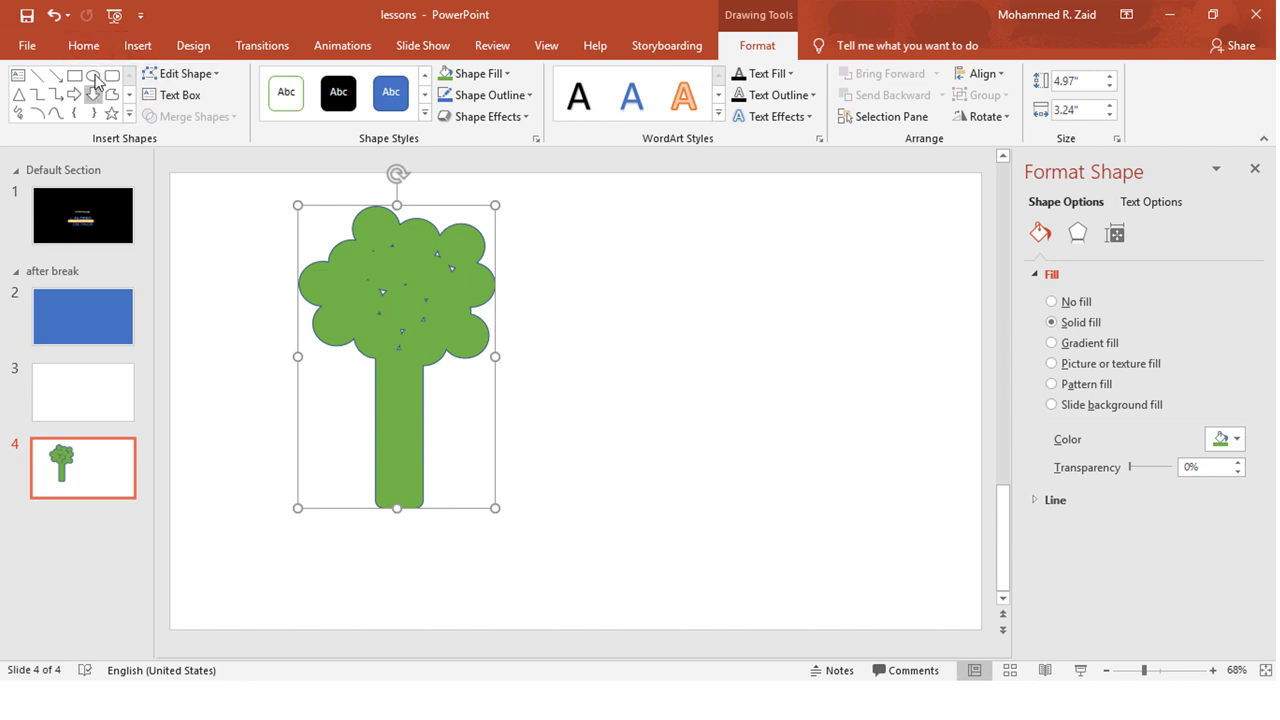
drag(370, 292, 240, 336)
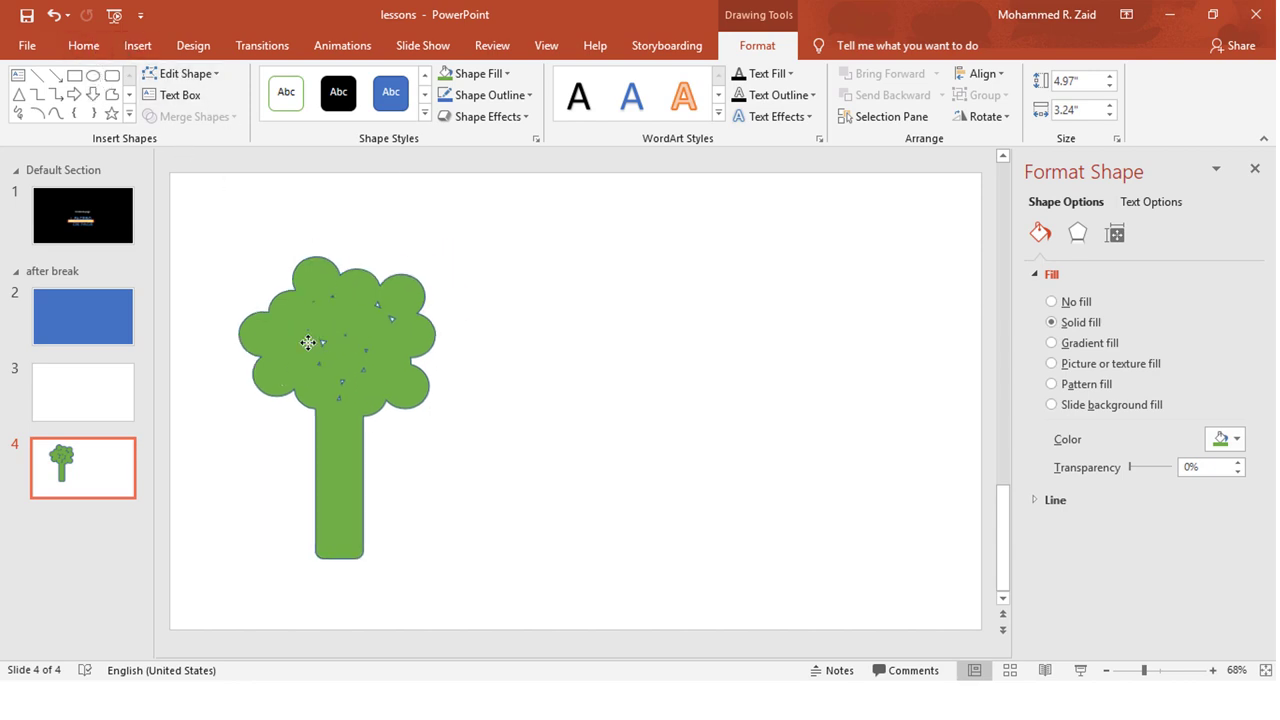
click(74, 75)
- Draw a blue rectangle right of the tree with a 2.12-inch triangle on its top left
drag(557, 345, 856, 481)
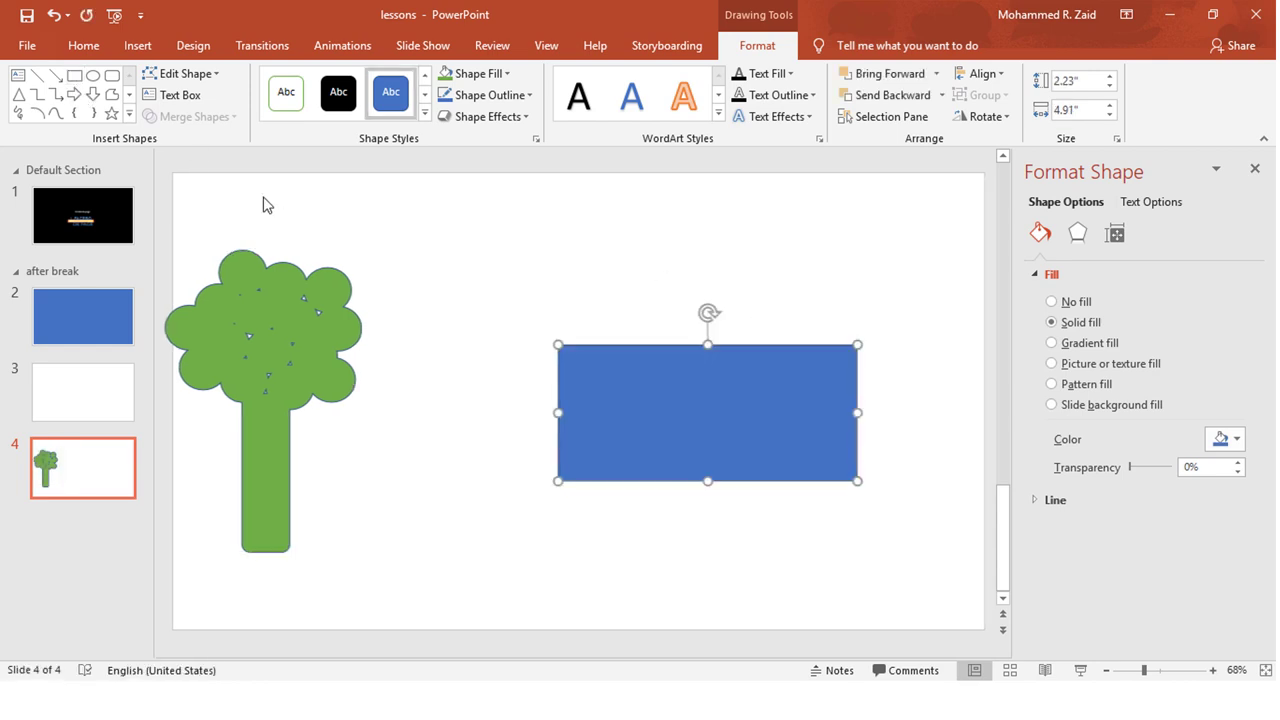
click(18, 94)
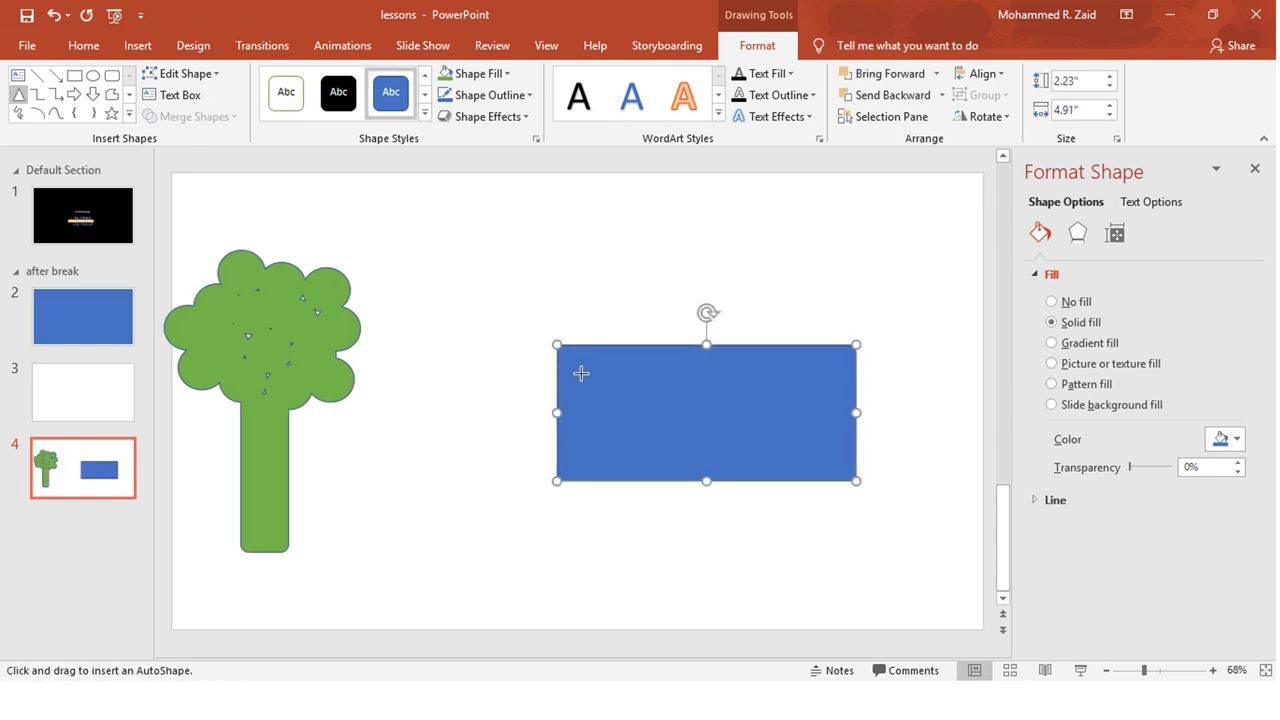
drag(585, 391, 723, 229)
drag(670, 346, 644, 323)
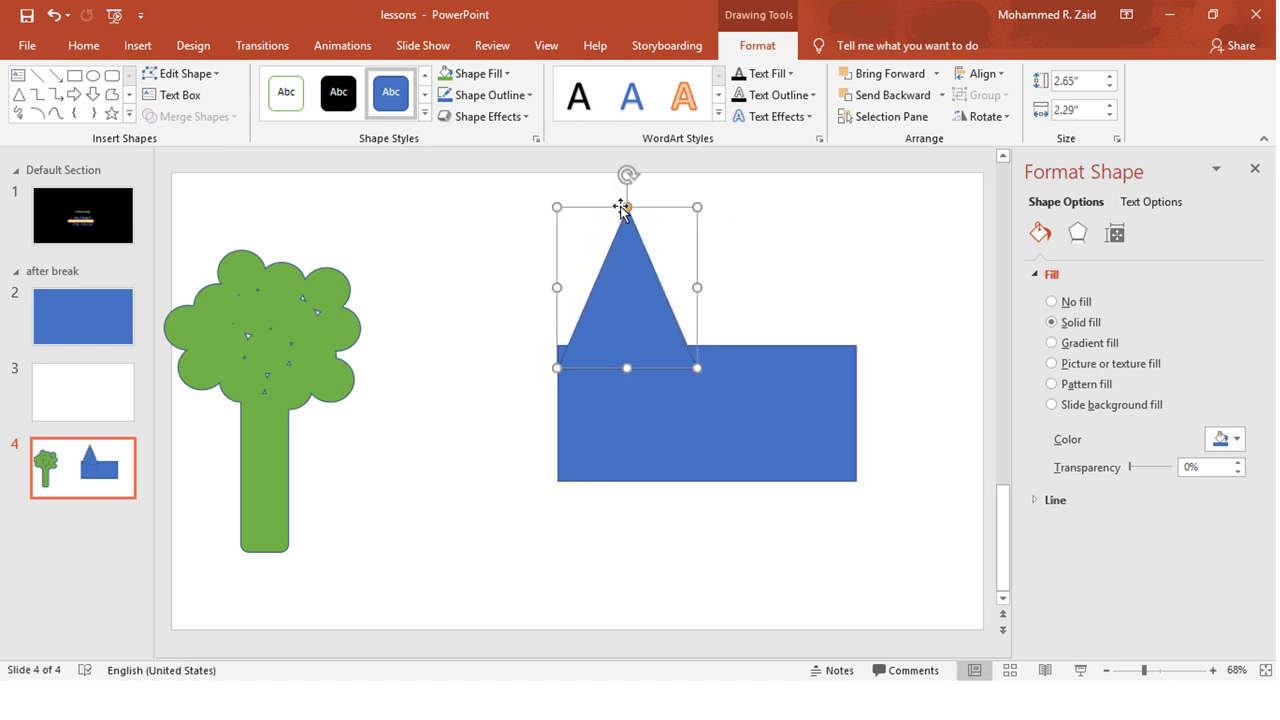
drag(697, 207, 687, 239)
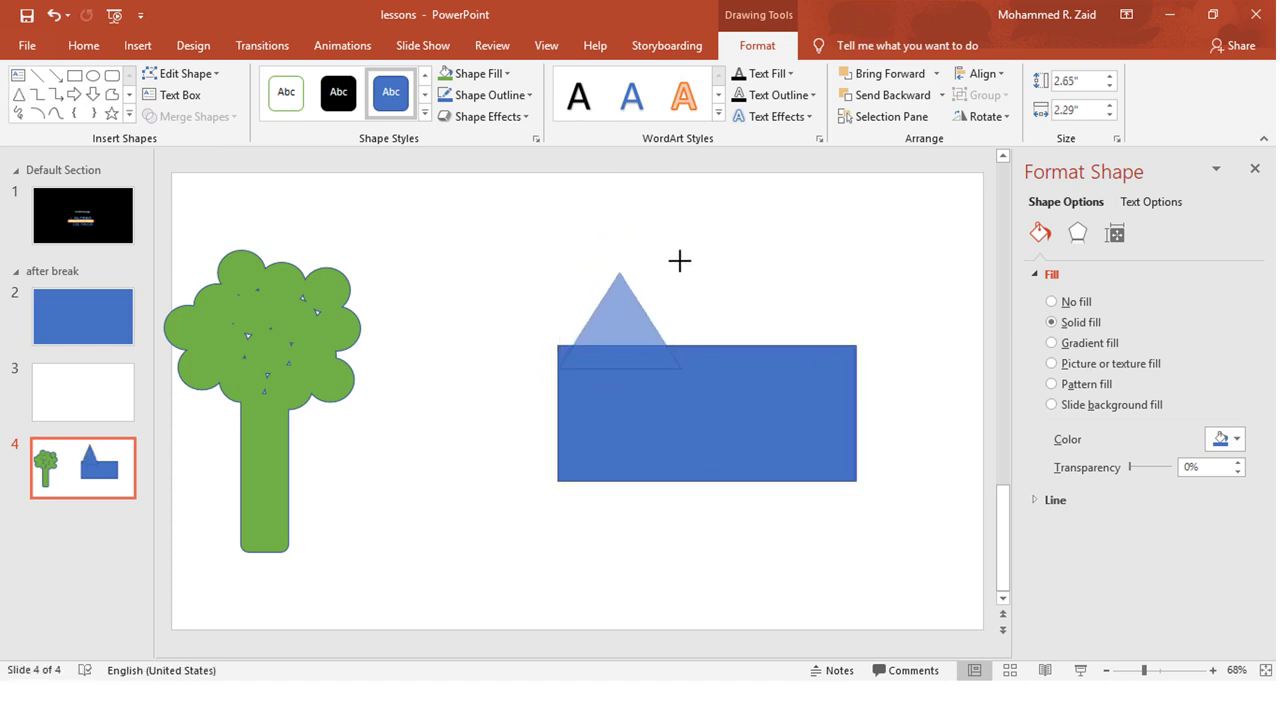
click(855, 479)
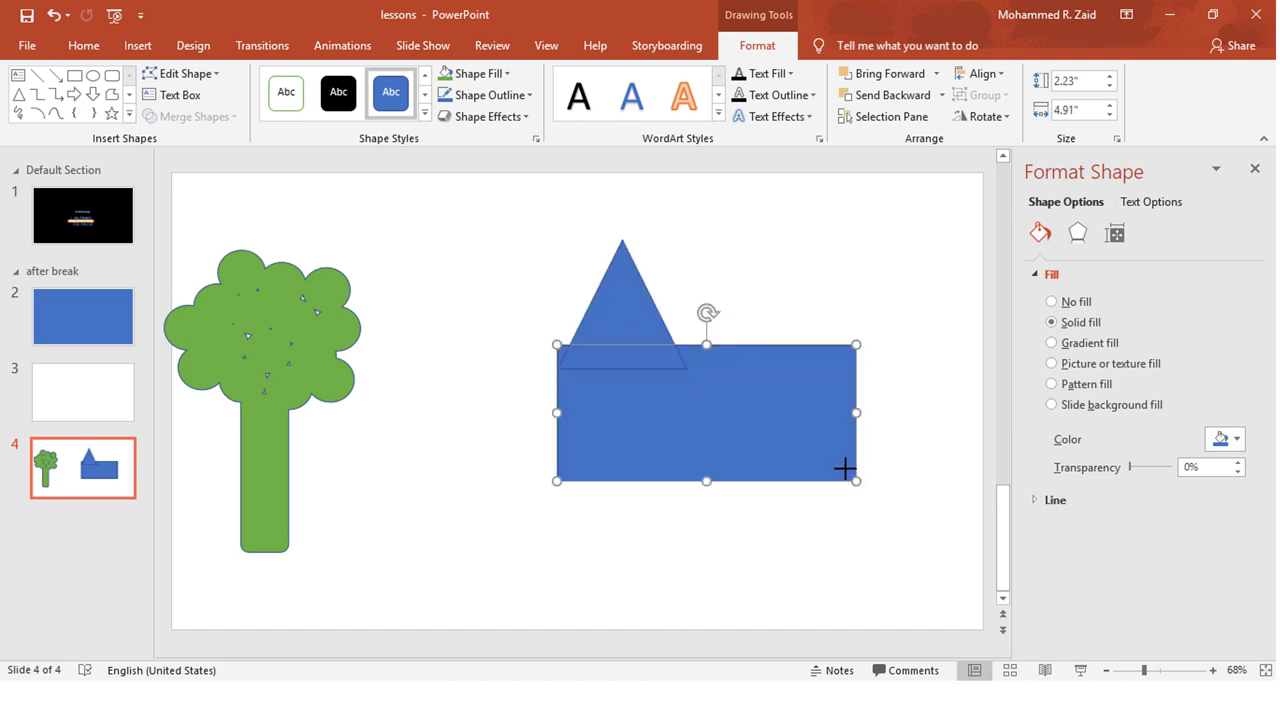
drag(844, 468, 846, 433)
- Duplicate the triangle, rotate it to point down, and place it under the rectangle's right end
click(615, 309)
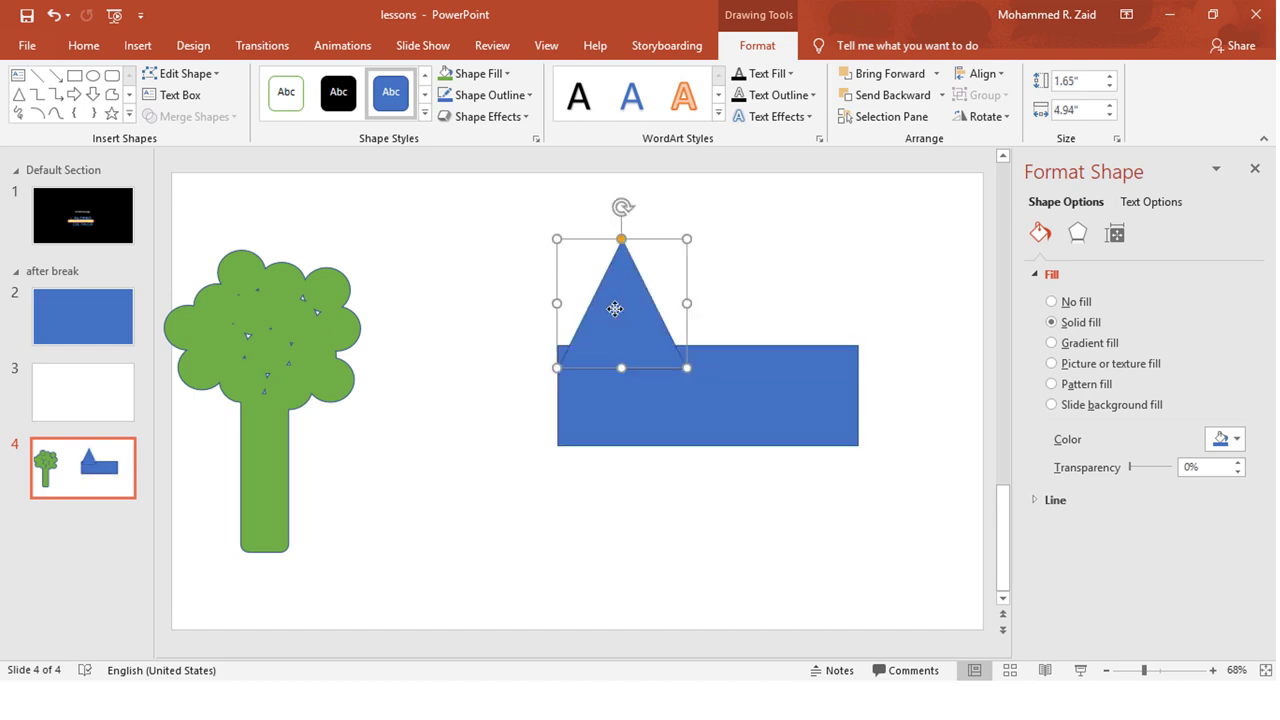
key(ctrl+v)
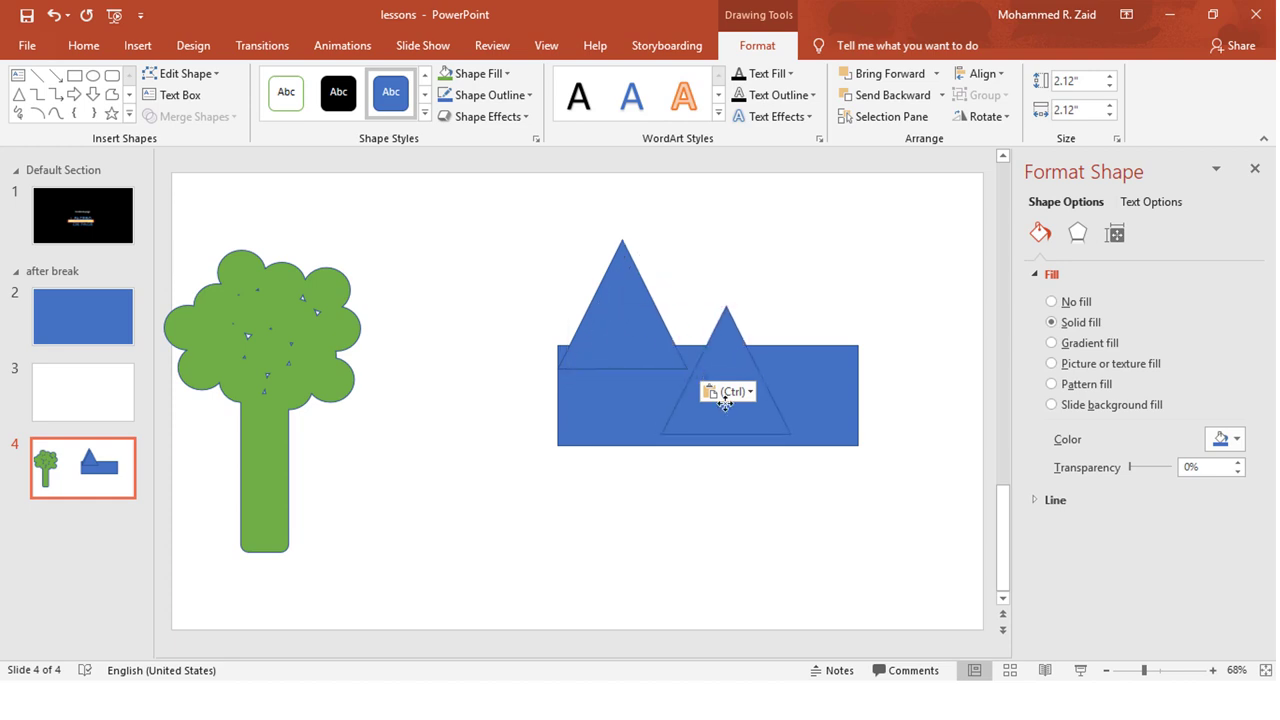
drag(600, 313, 740, 421)
click(795, 335)
click(751, 428)
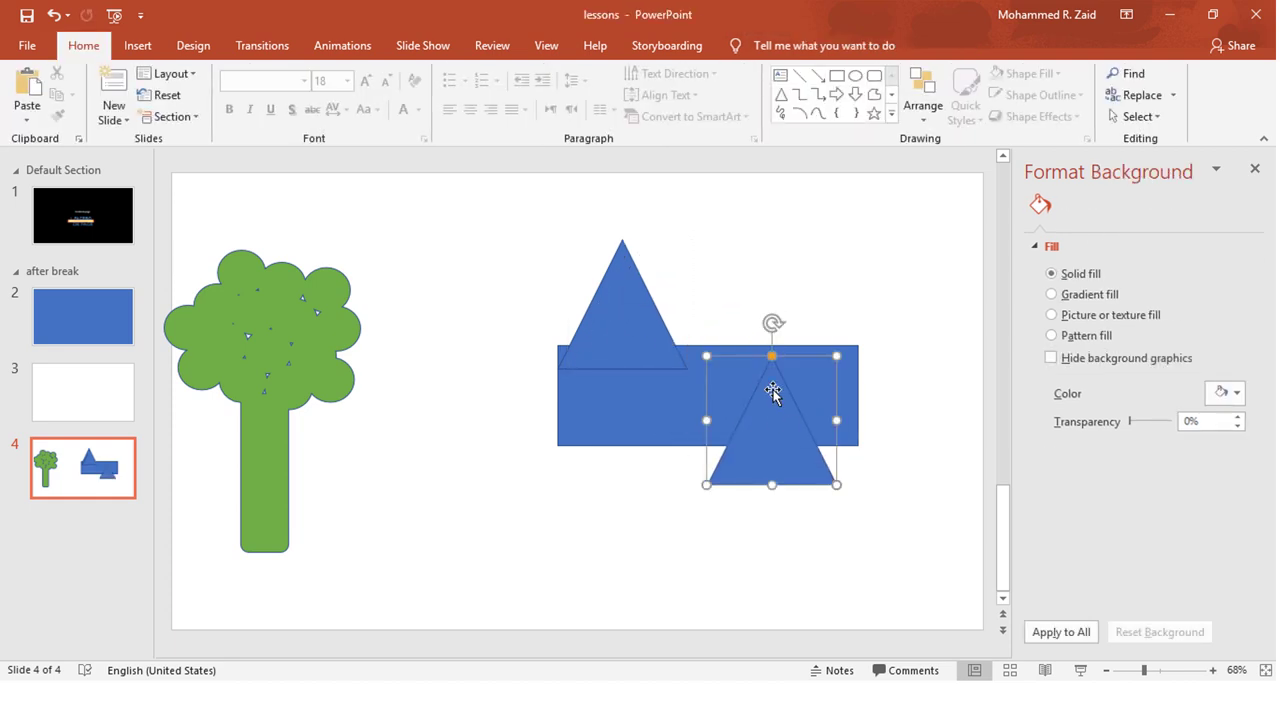
mouse_move(771, 320)
mouse_down()
mouse_move(860, 460)
mouse_move(774, 508)
mouse_up()
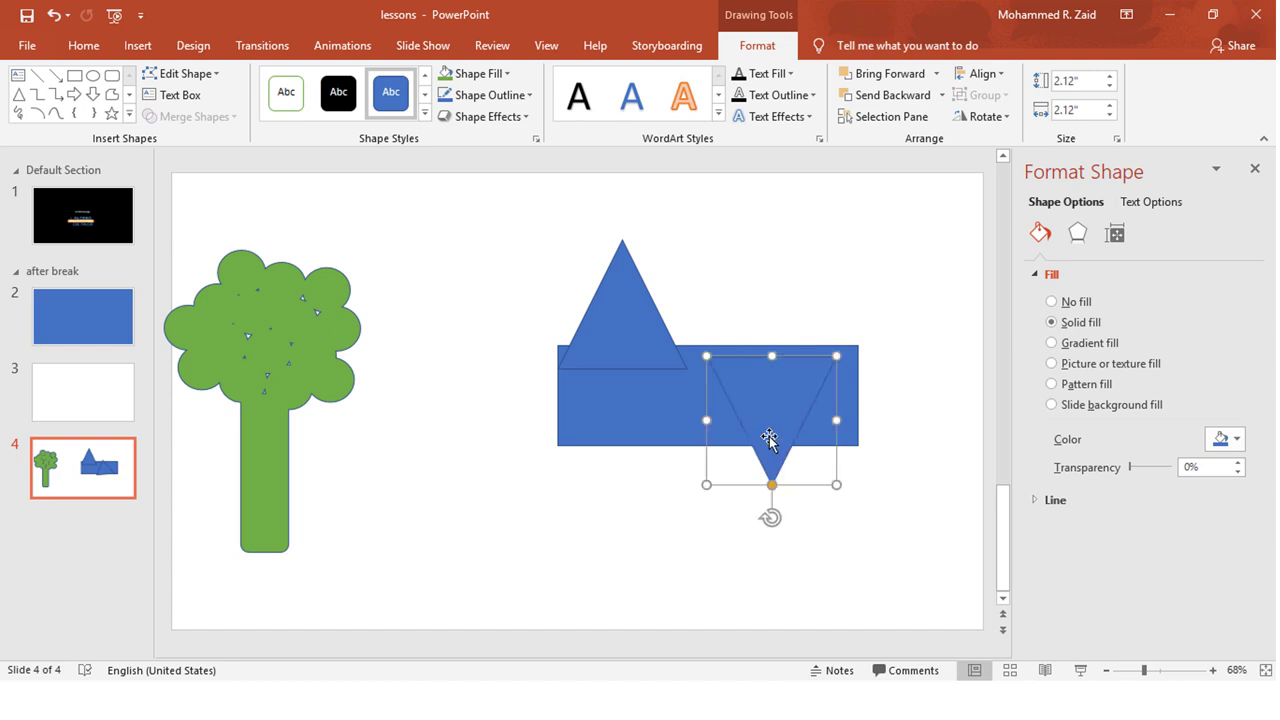
drag(768, 437, 791, 478)
shift+click(634, 394)
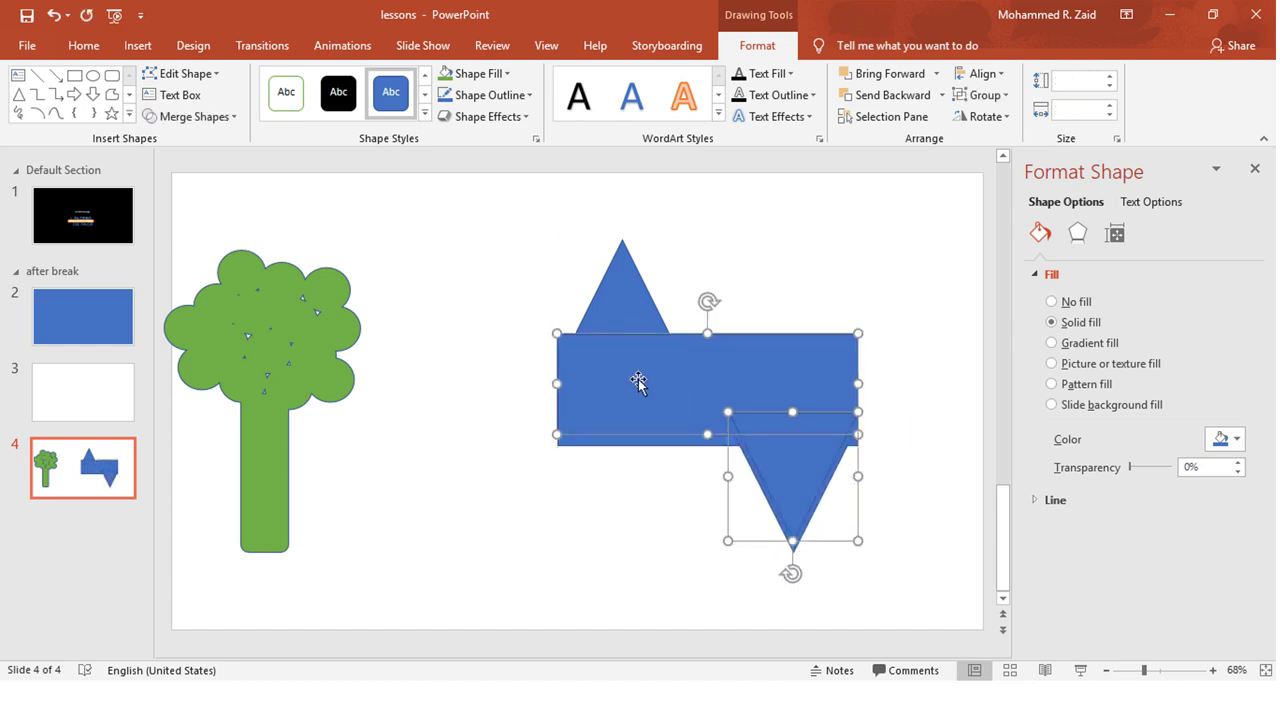
key(ctrl+z)
- Select the lower triangle, rectangle and upper triangle and Union them into one 5.14" by 4.94" shape
shift+click(626, 309)
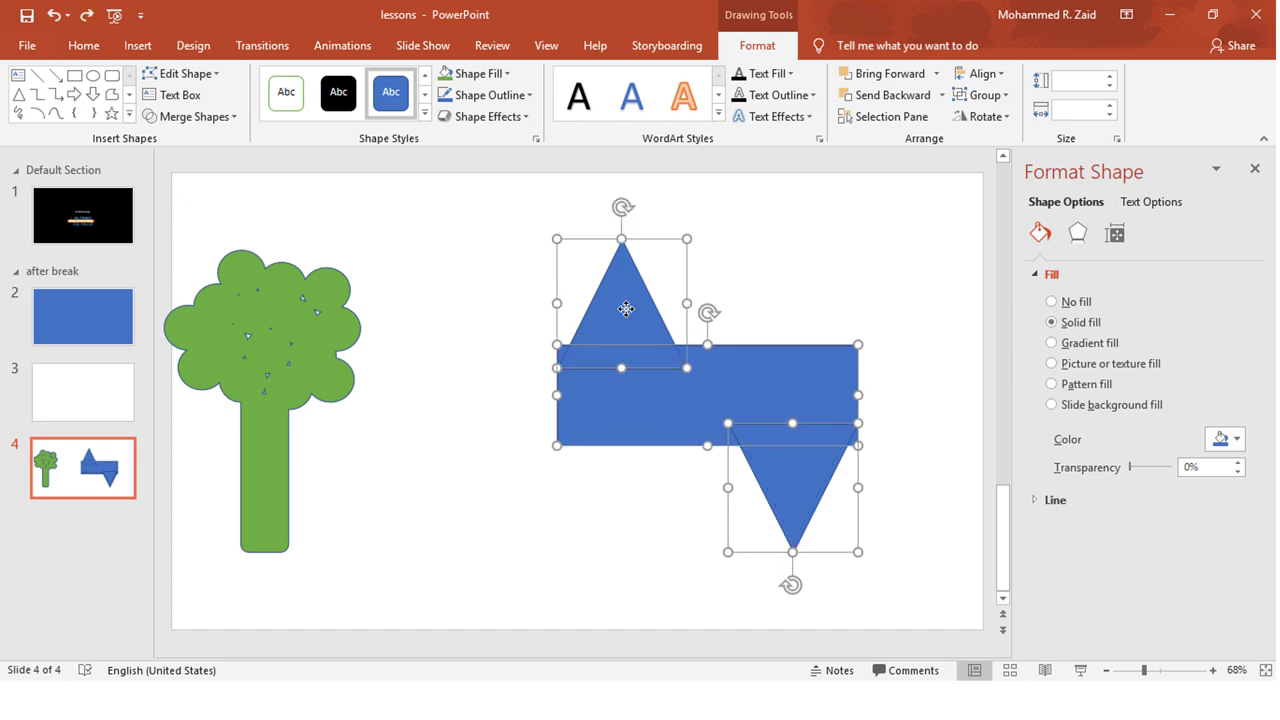
click(508, 600)
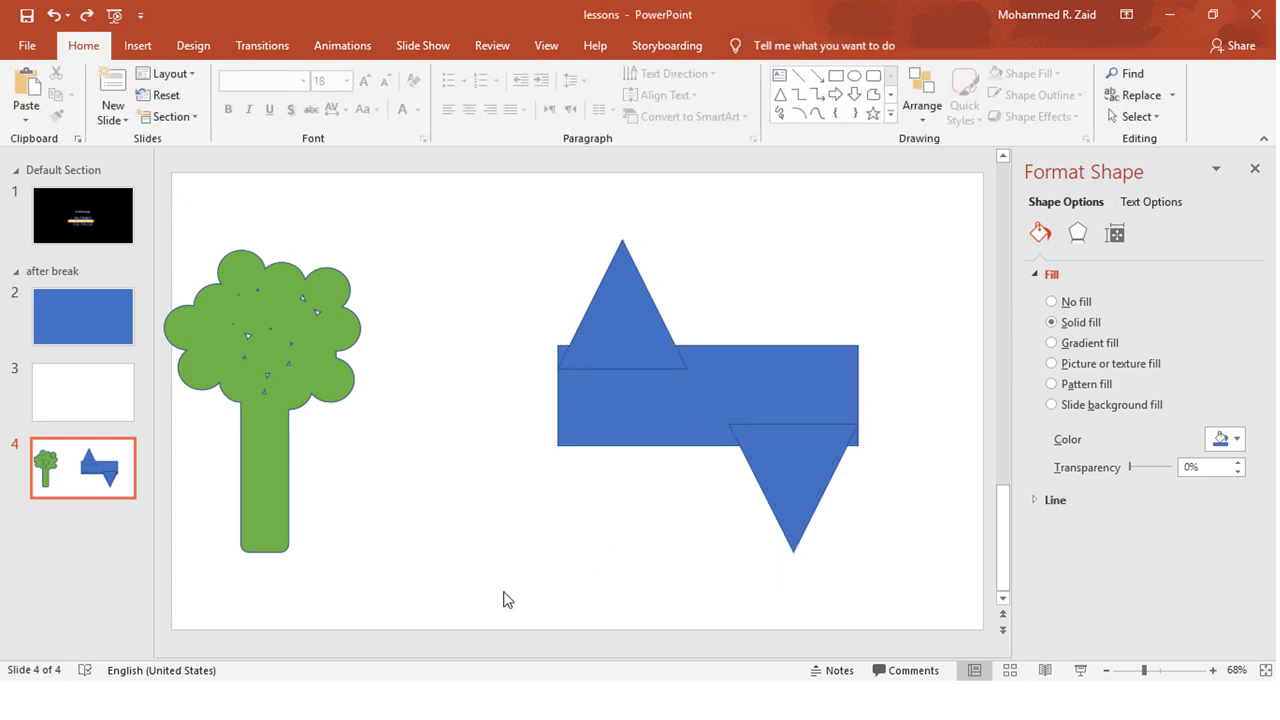
drag(873, 223, 900, 198)
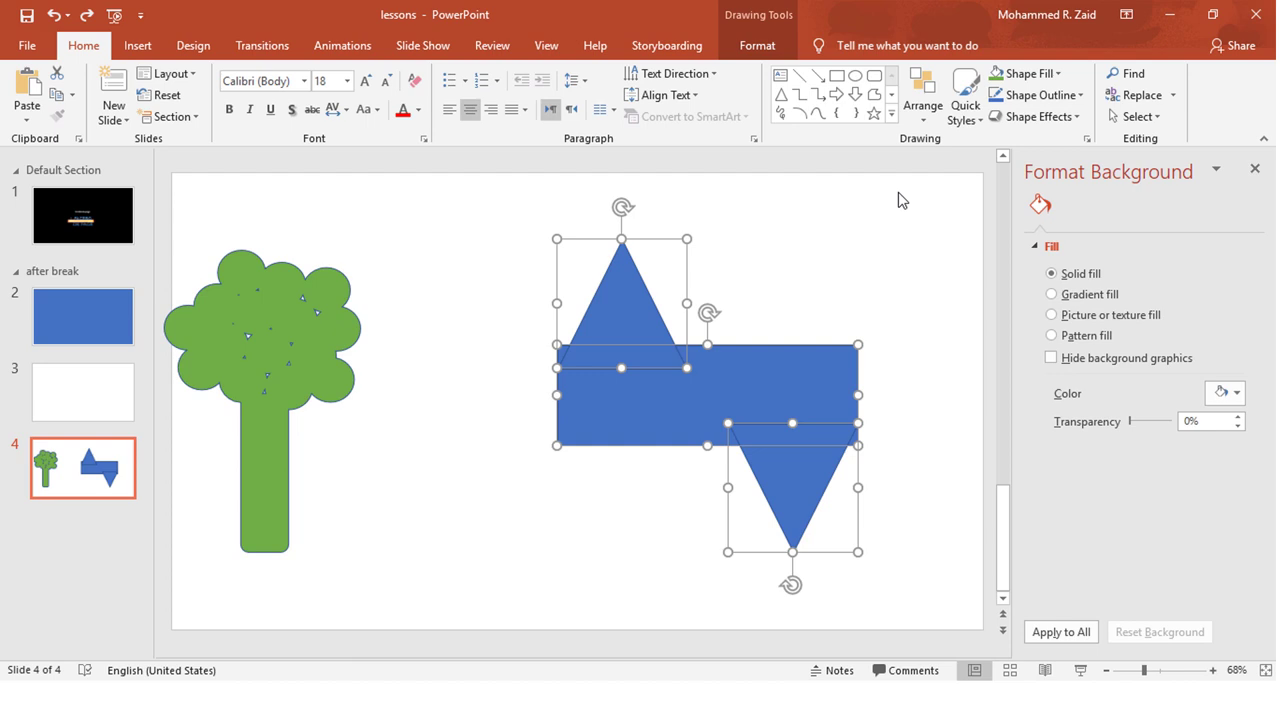
click(908, 466)
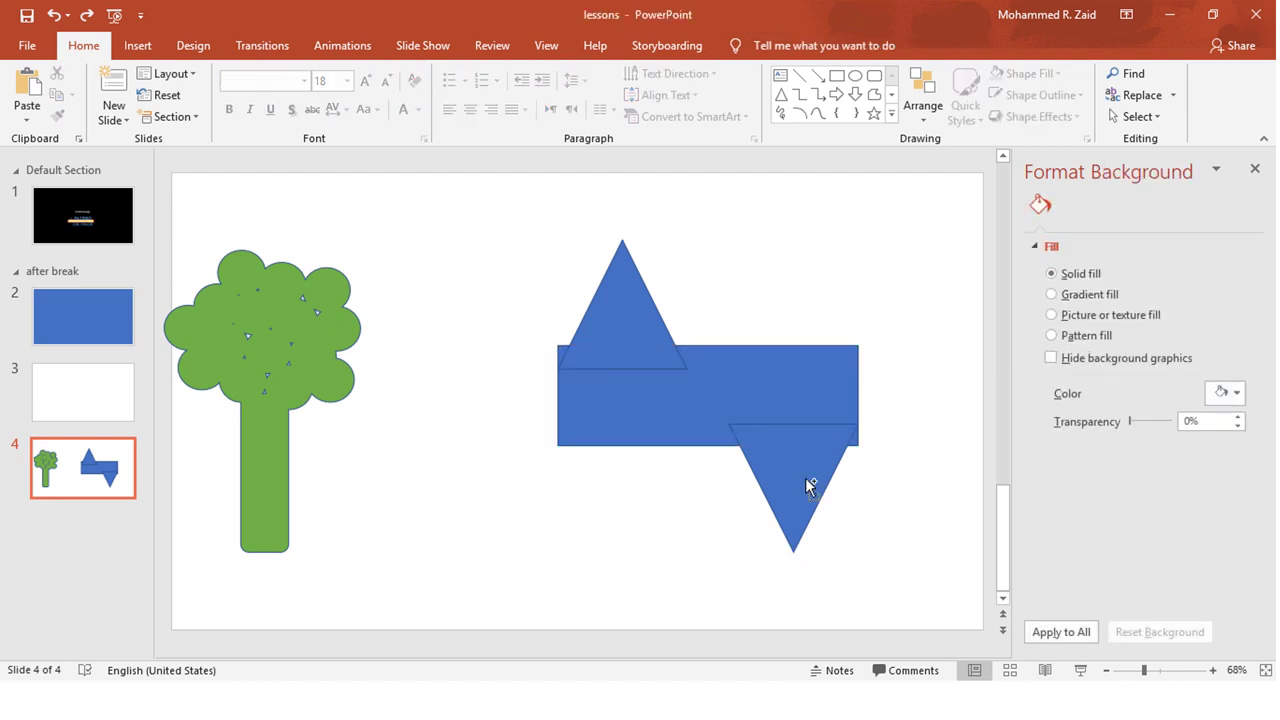
click(806, 478)
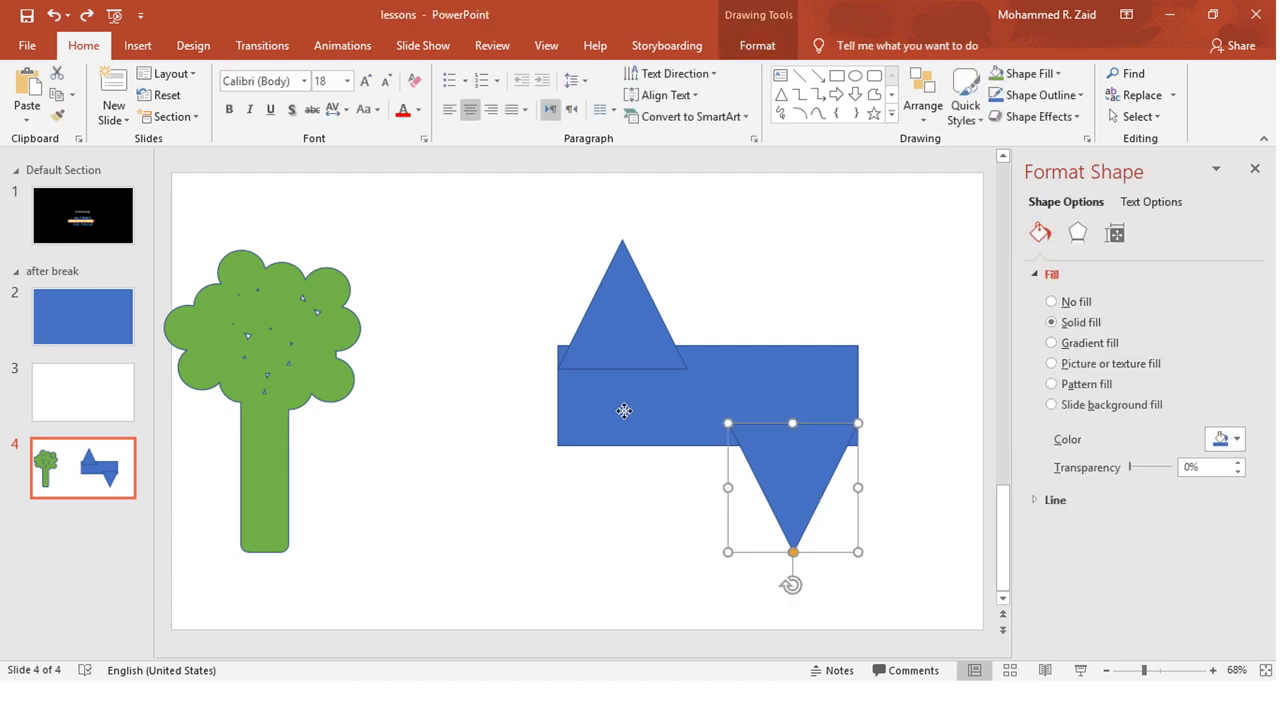
shift+click(624, 410)
shift+click(636, 302)
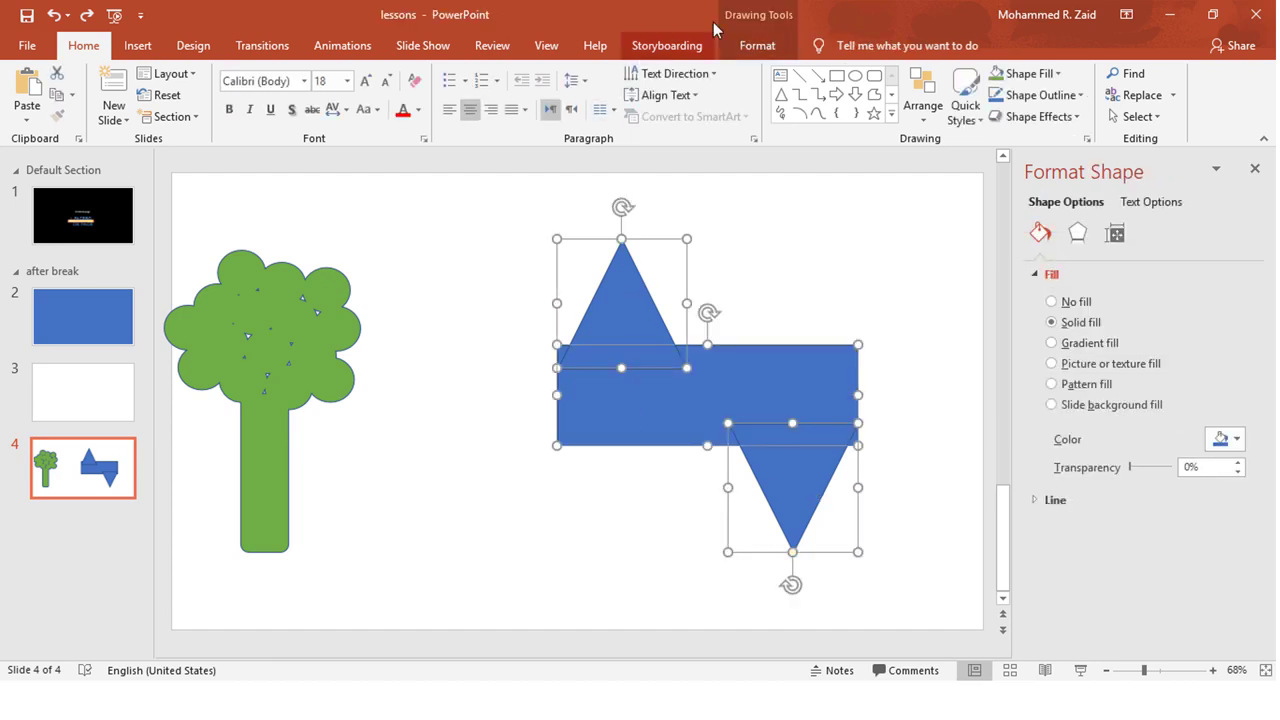
click(758, 45)
click(208, 118)
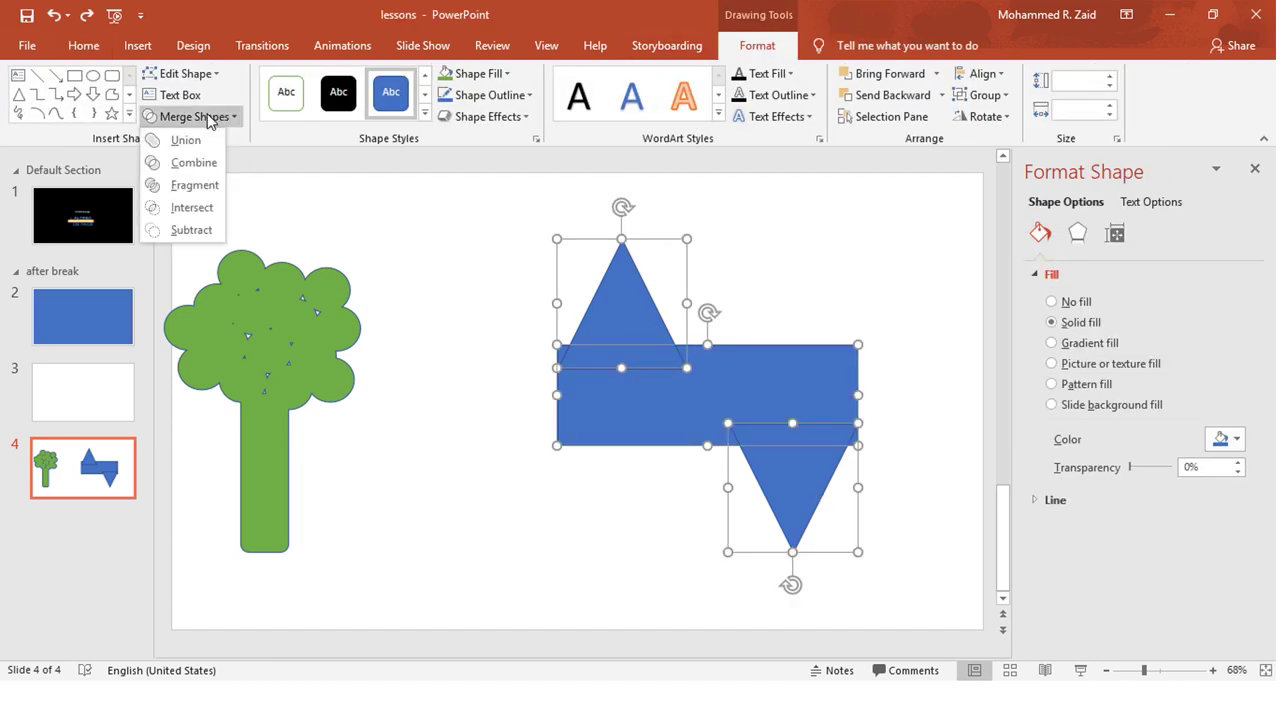
click(200, 142)
drag(764, 396, 756, 406)
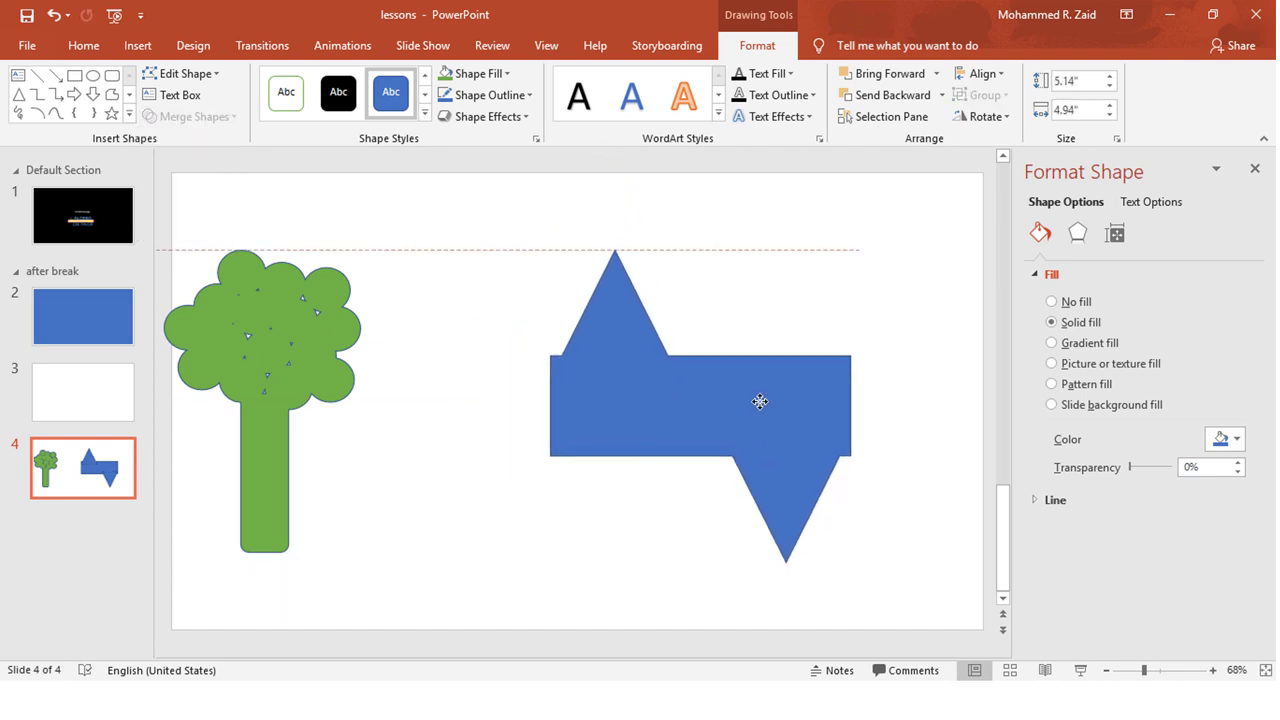
click(1255, 169)
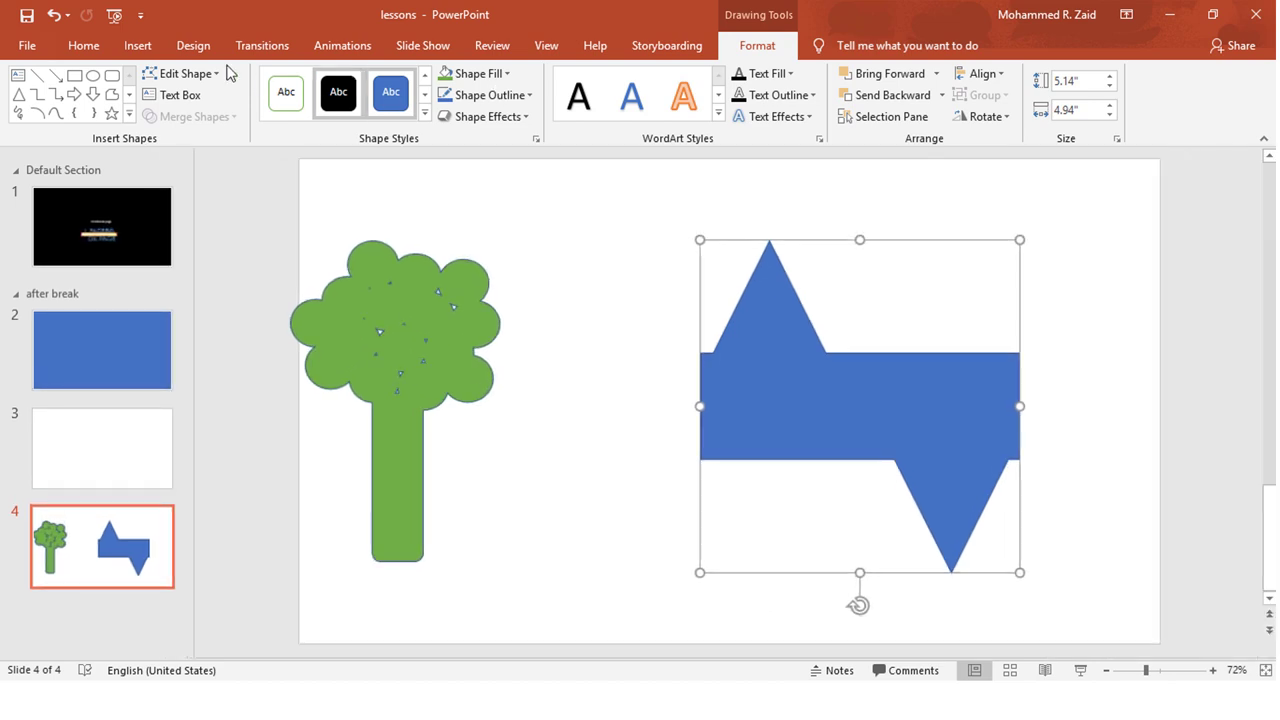
- Fill the blue merged shape with the light green standard colour through Format Shape
click(192, 50)
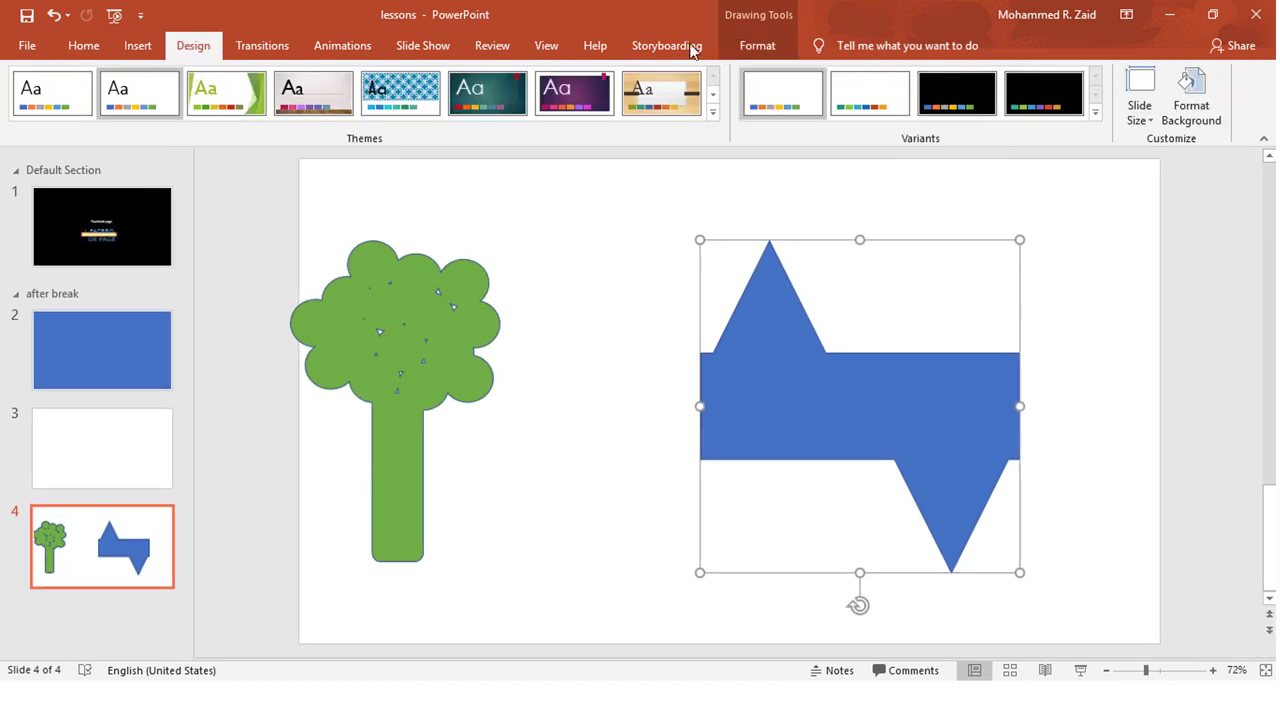
click(1192, 108)
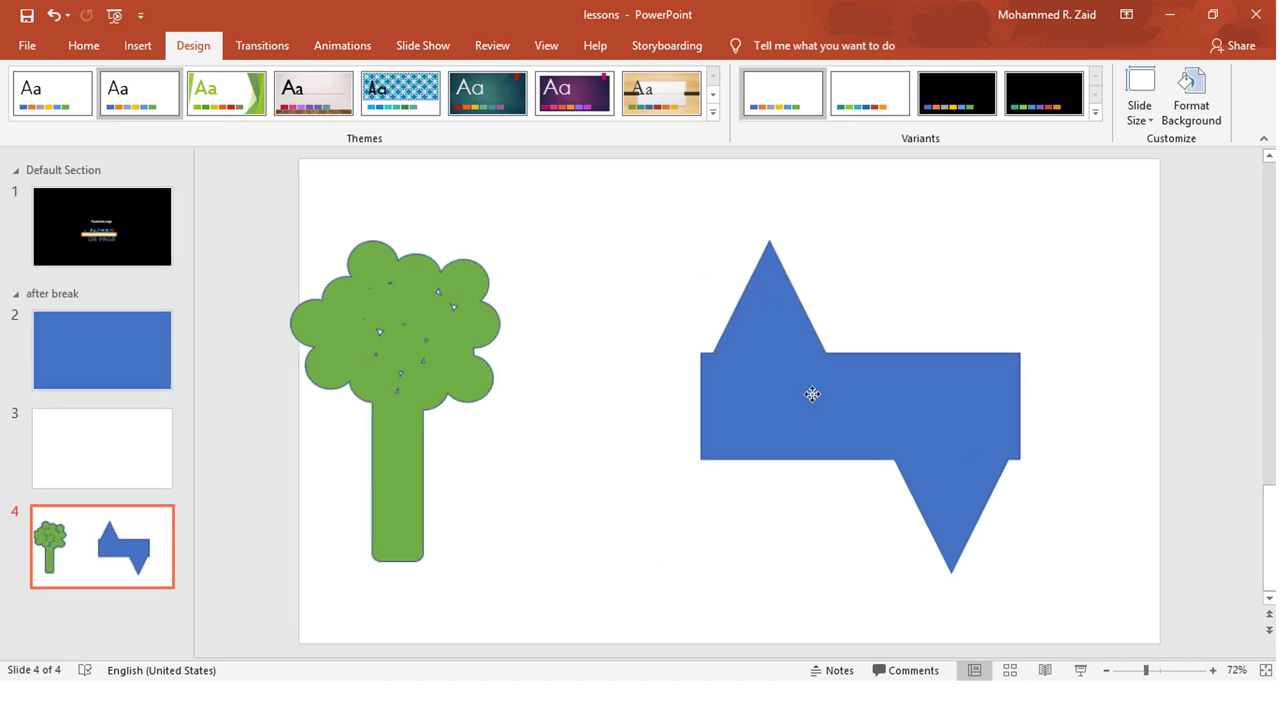
click(814, 393)
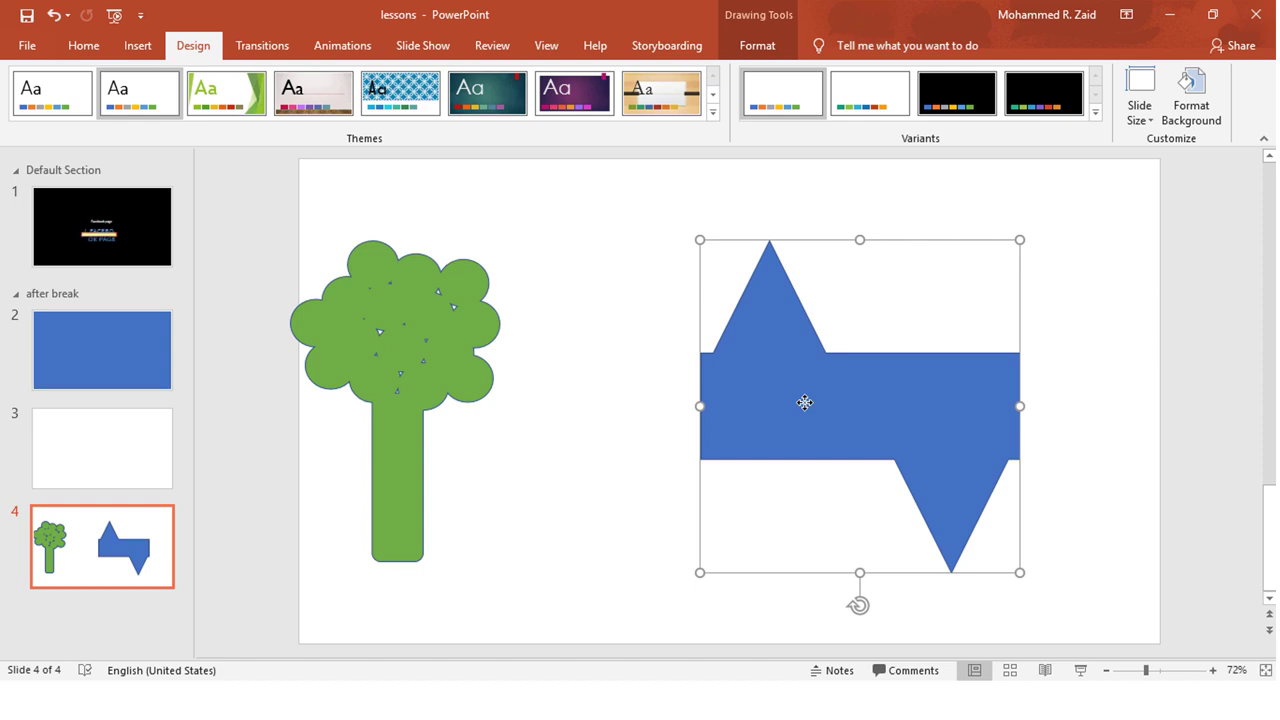
right_click(805, 405)
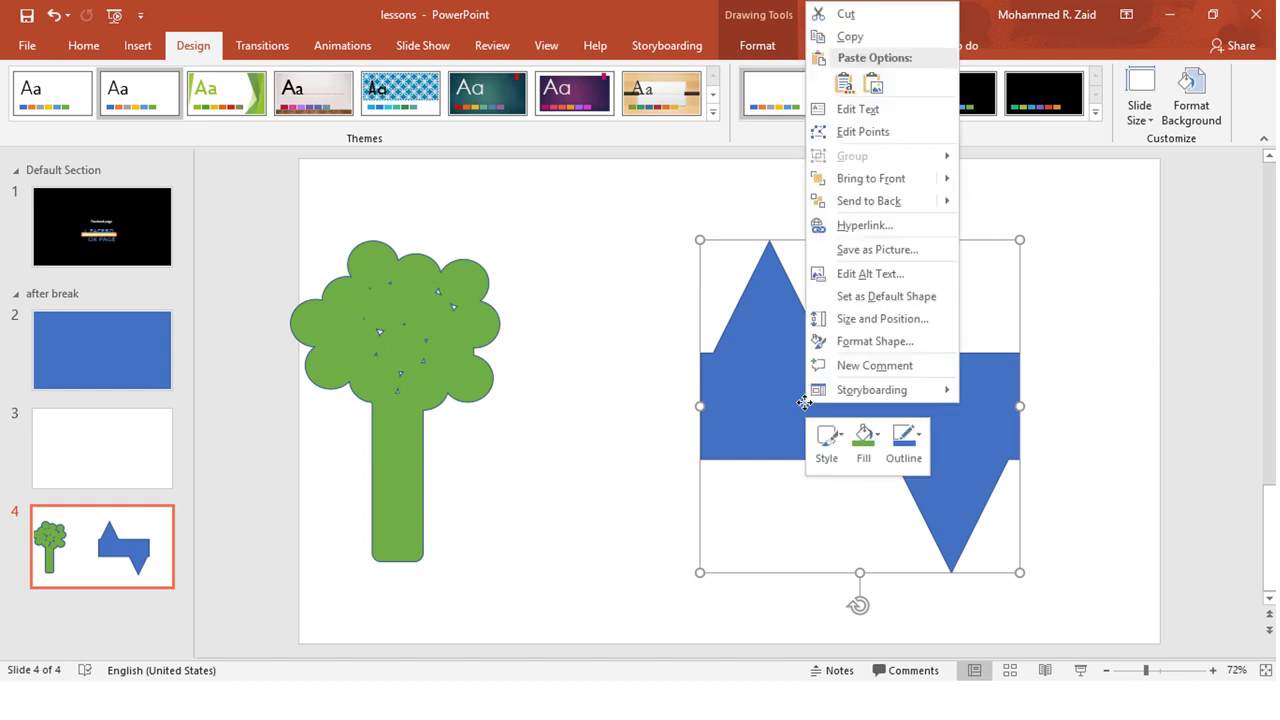
click(911, 341)
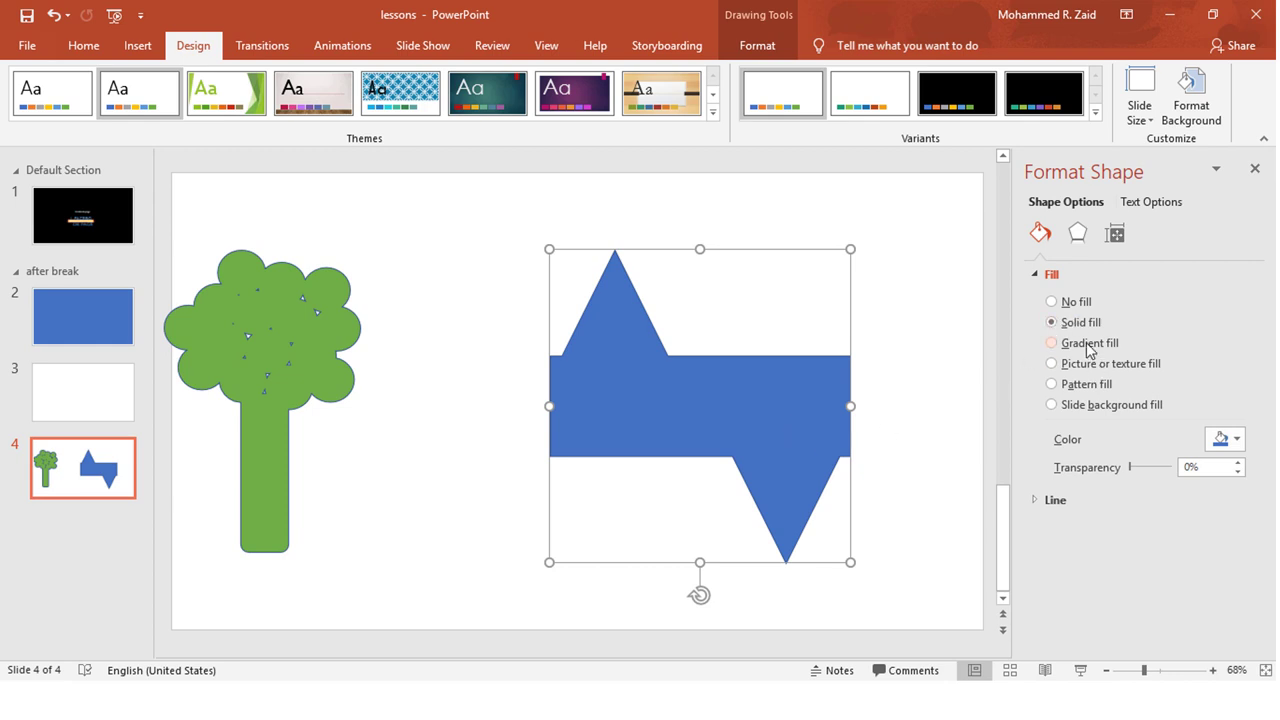
click(1219, 441)
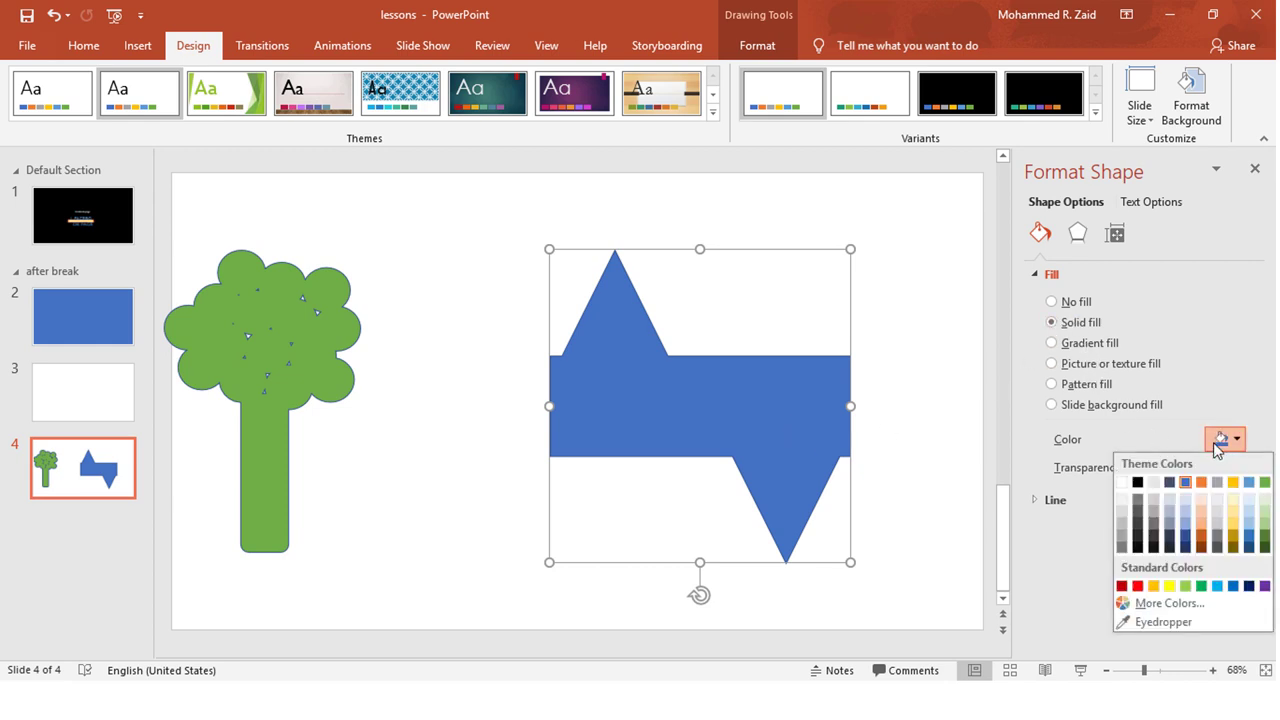
click(1189, 586)
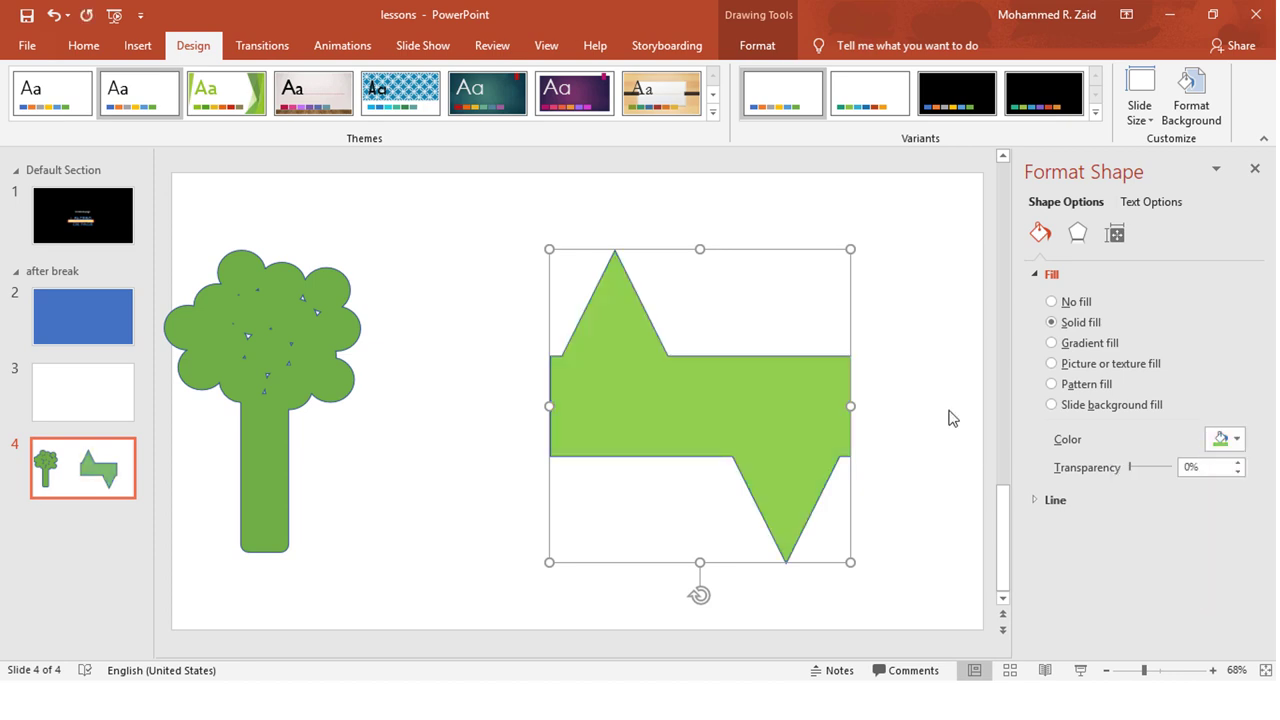
- Rotate the green shape 90° and stretch it from the slide top to the bottom
click(697, 603)
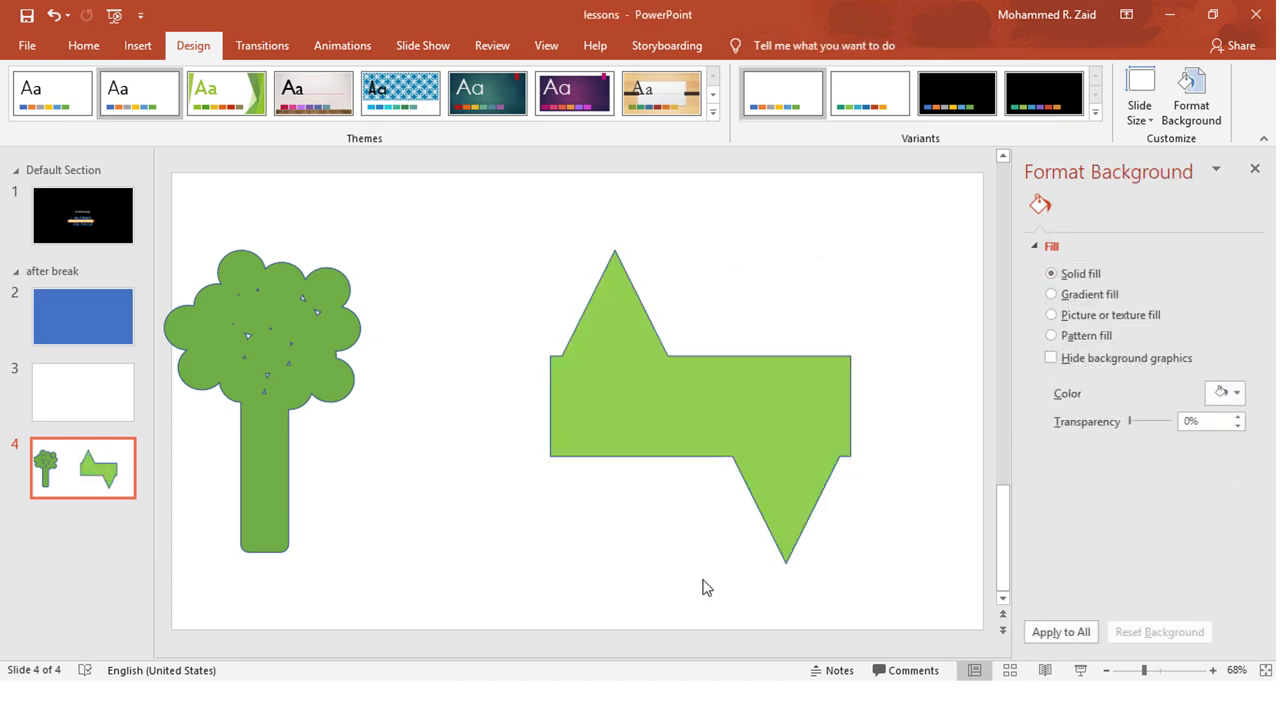
click(823, 432)
mouse_move(699, 597)
mouse_down()
mouse_move(607, 387)
mouse_move(591, 406)
mouse_up()
drag(703, 256, 700, 172)
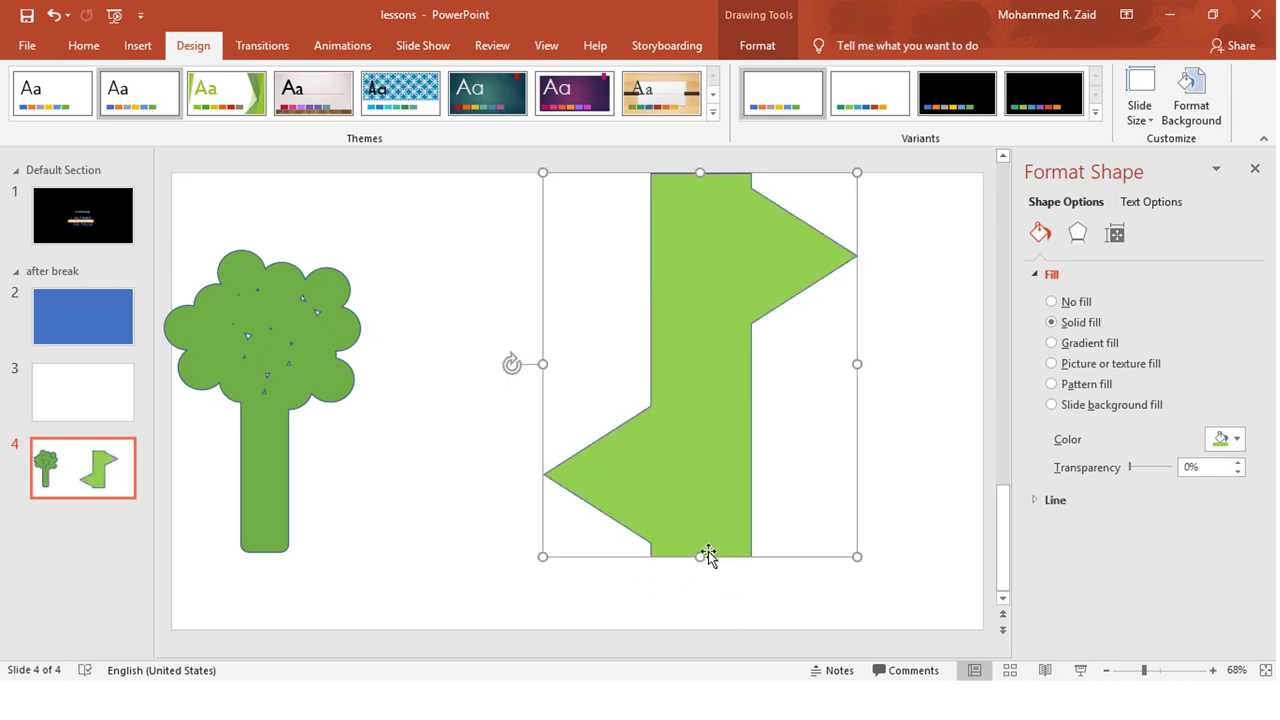
drag(713, 615, 714, 628)
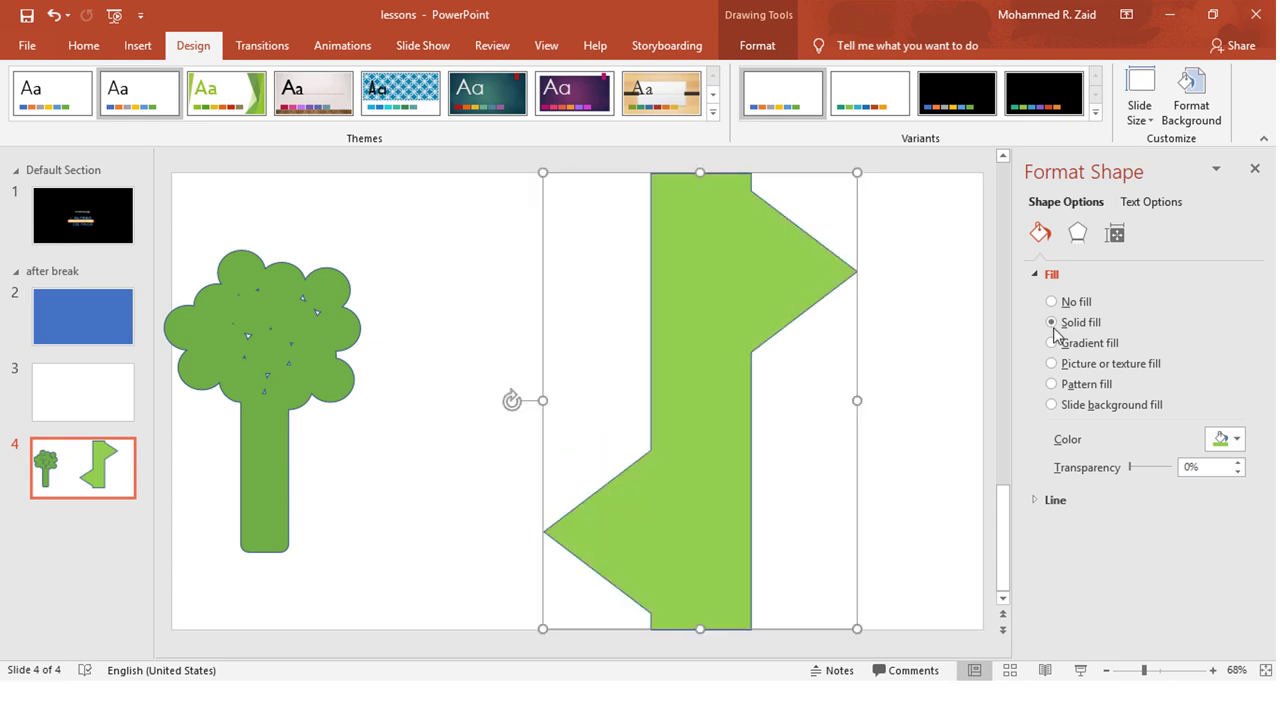
- Remove the green shape's outline with Shape Outline > No Outline
click(82, 47)
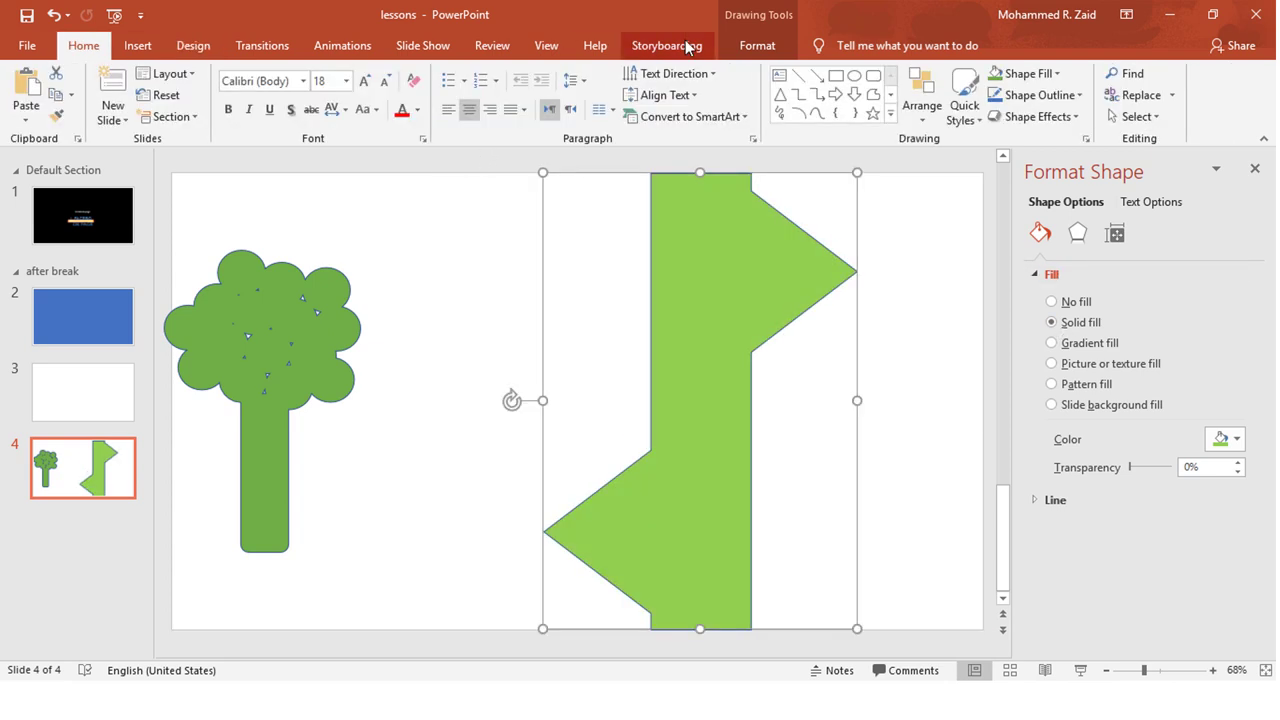
click(1035, 96)
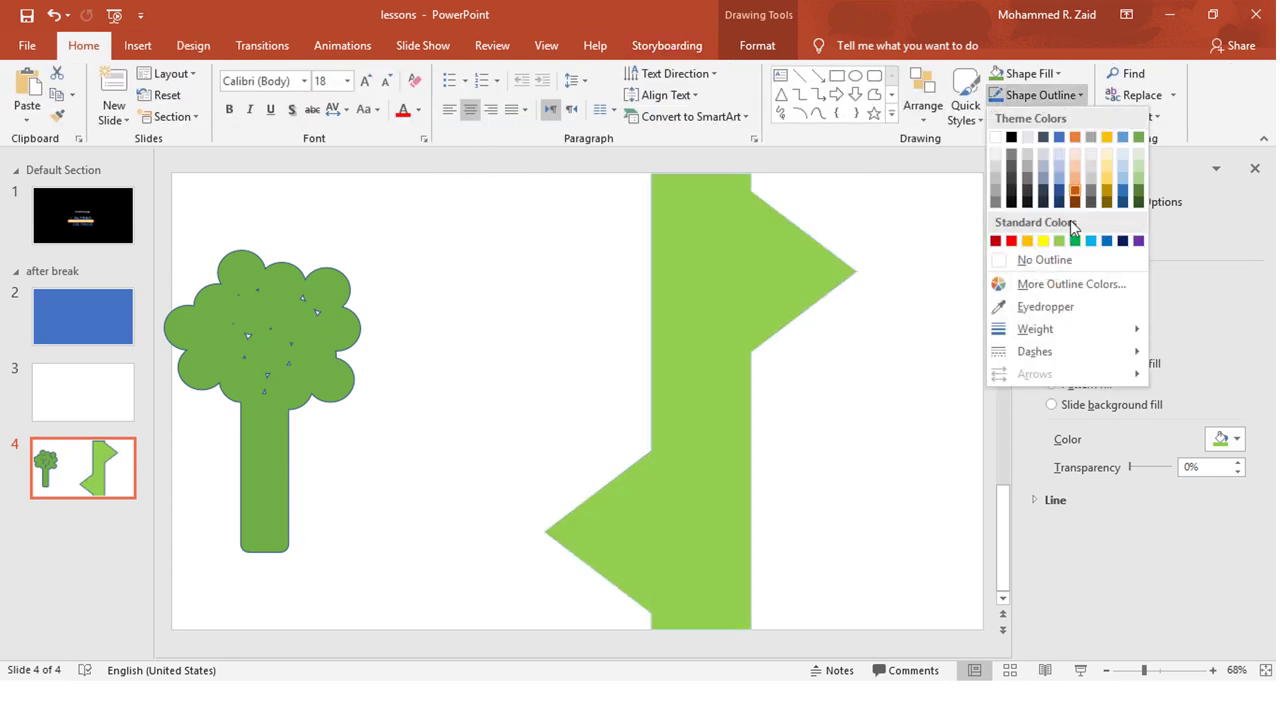
click(1087, 262)
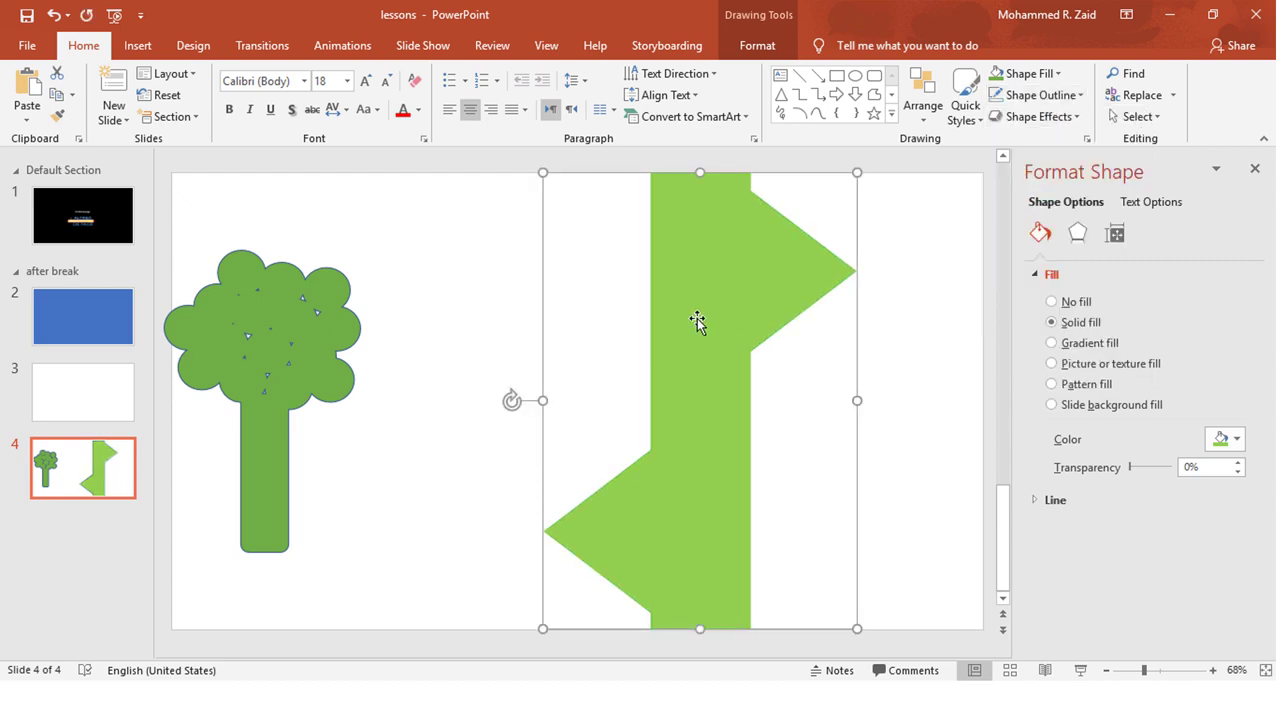
- Place the green shape left of centre and move the tree to the slide's right side
mouse_move(694, 323)
mouse_down()
mouse_move(435, 328)
mouse_move(465, 330)
mouse_move(458, 345)
mouse_up()
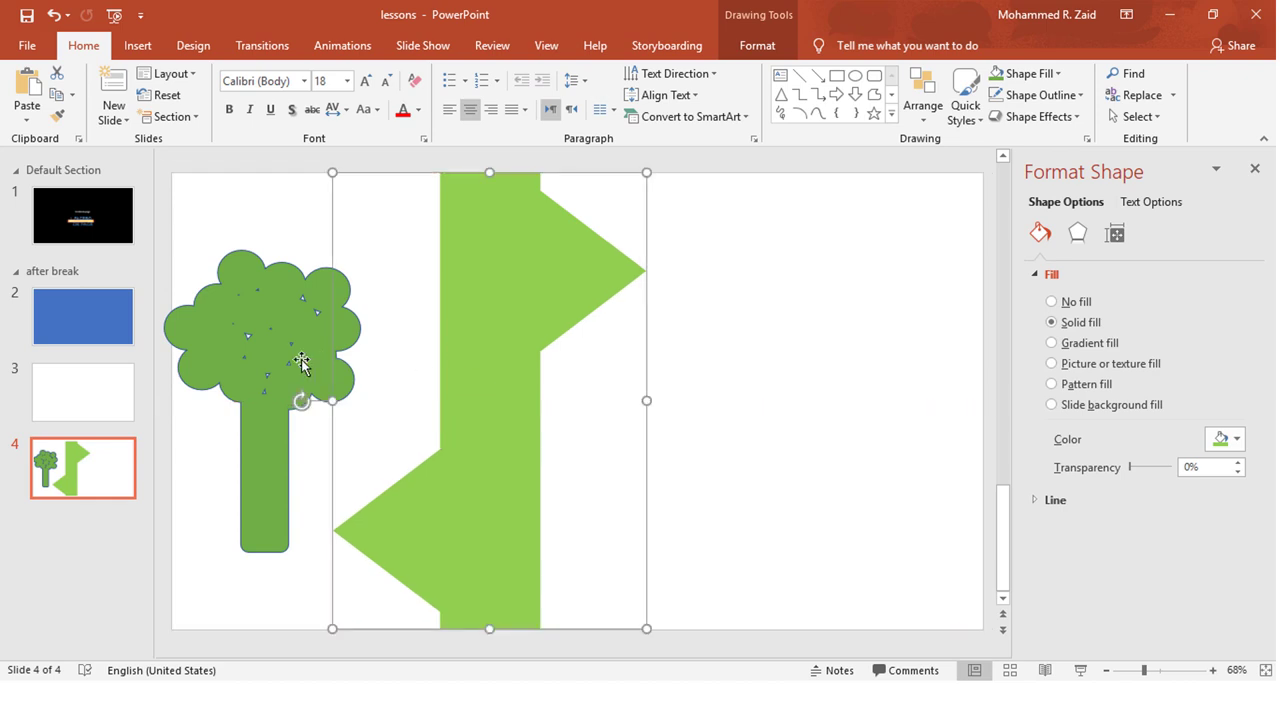
drag(301, 359, 762, 408)
drag(849, 433, 870, 430)
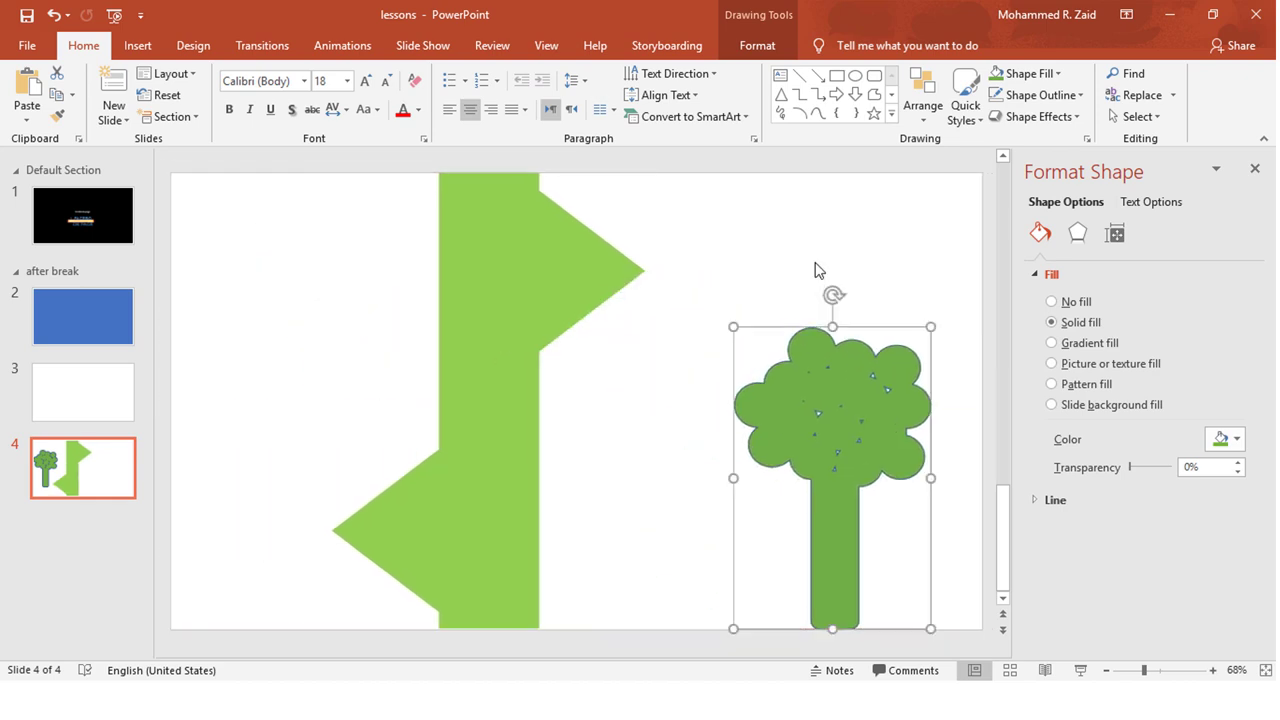
click(696, 267)
drag(645, 169, 946, 294)
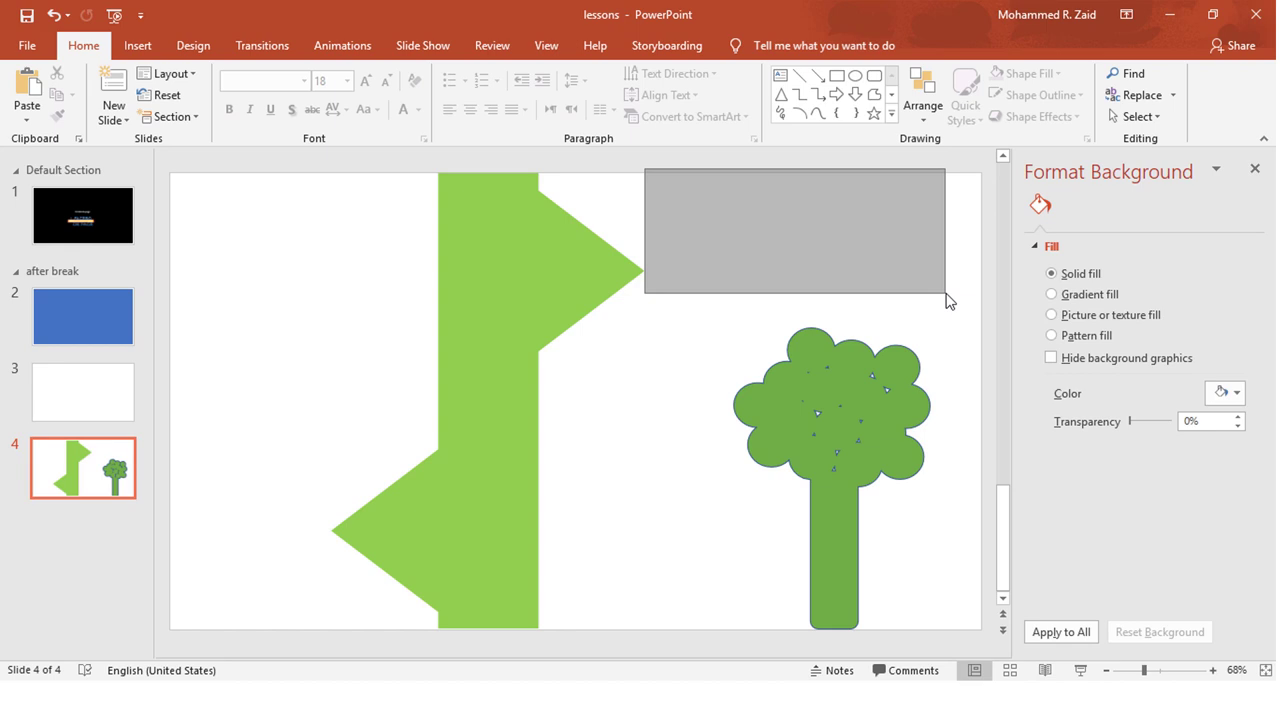
mouse_move(377, 190)
mouse_down()
mouse_move(197, 516)
mouse_move(281, 374)
mouse_up()
- Switch the zigzag shape to a gradient fill and move the tree up beside its tip
click(550, 293)
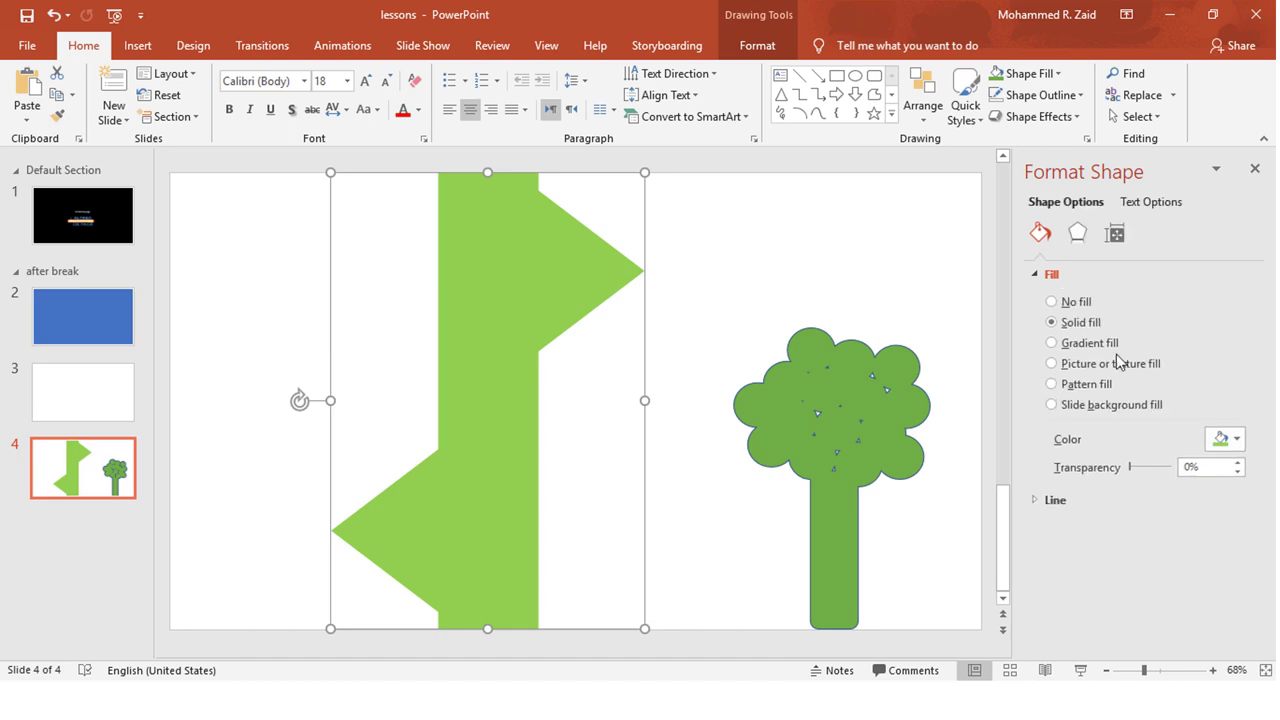
click(1051, 343)
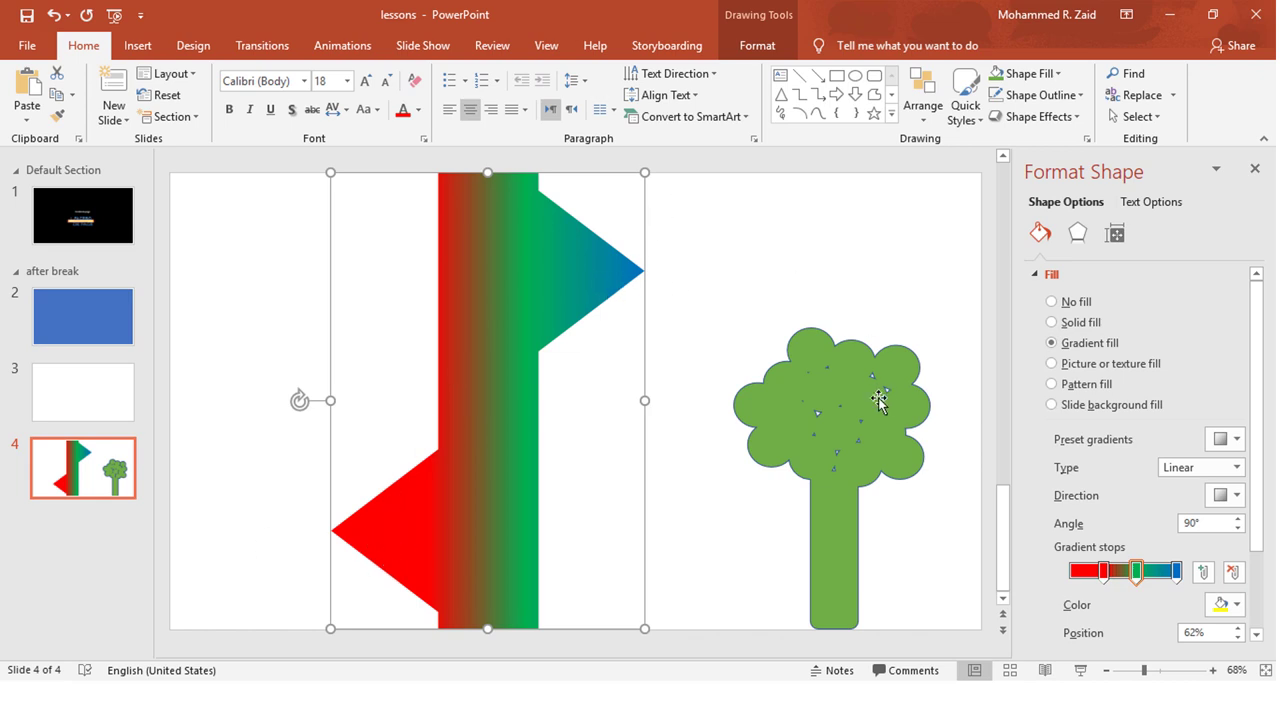
mouse_move(850, 408)
mouse_down()
mouse_move(786, 270)
mouse_move(835, 284)
mouse_up()
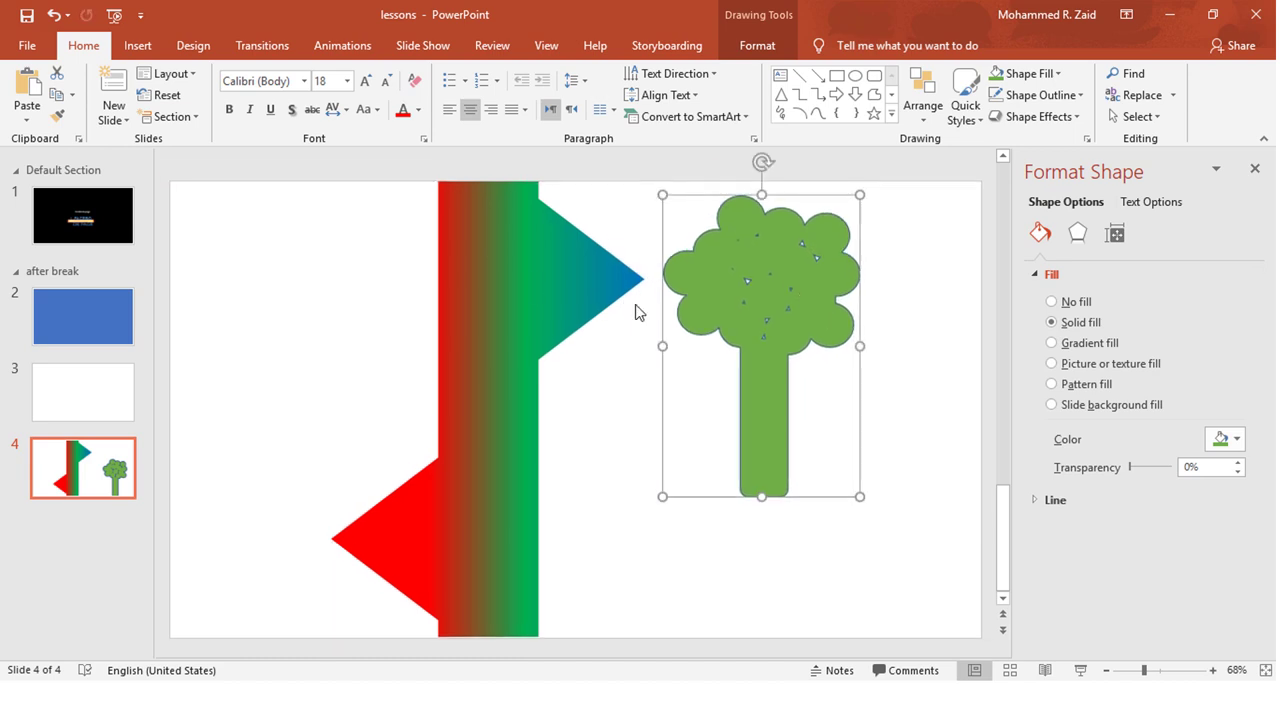
- Delete the gradient arrow shape, then undo to restore it
click(486, 266)
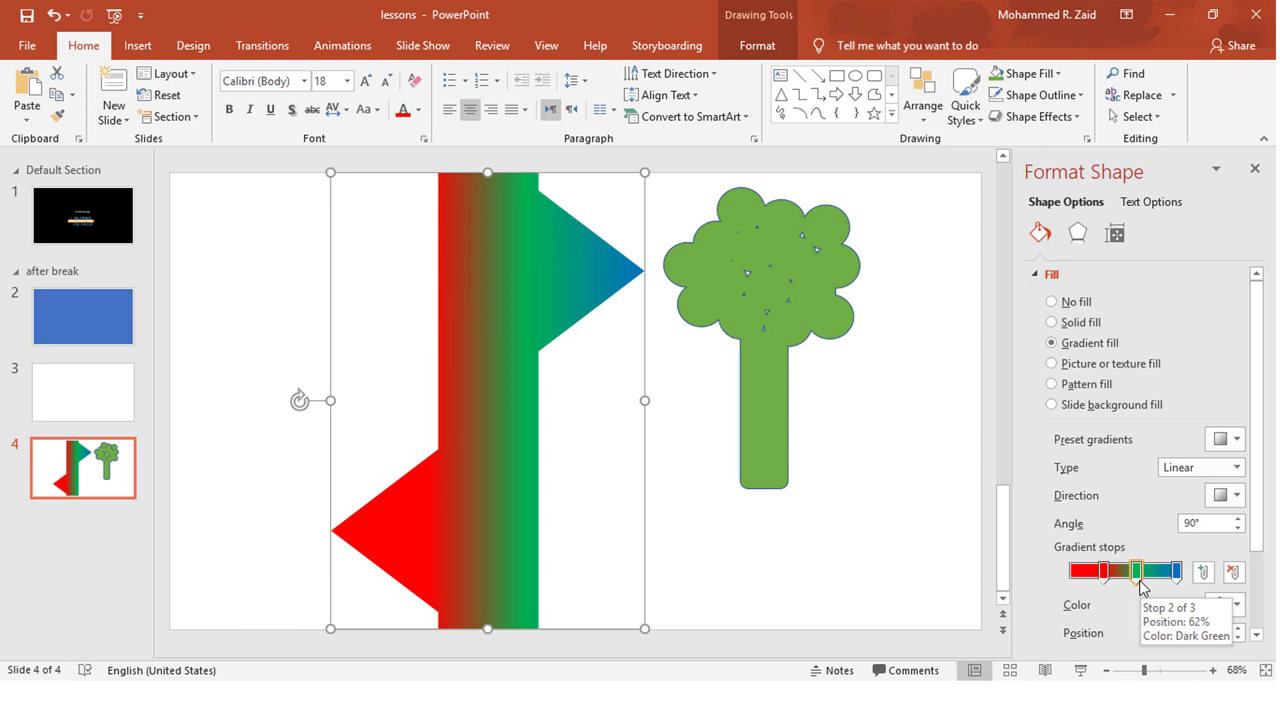
key(Delete)
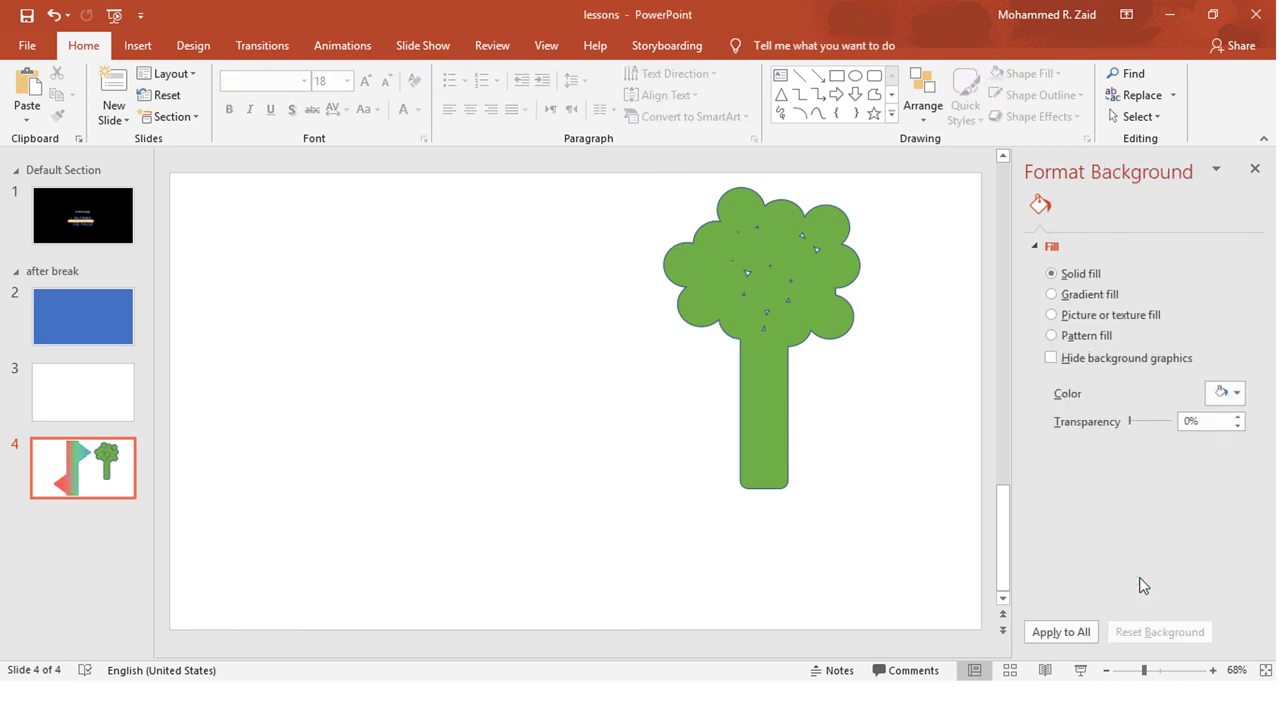
key(ctrl+z)
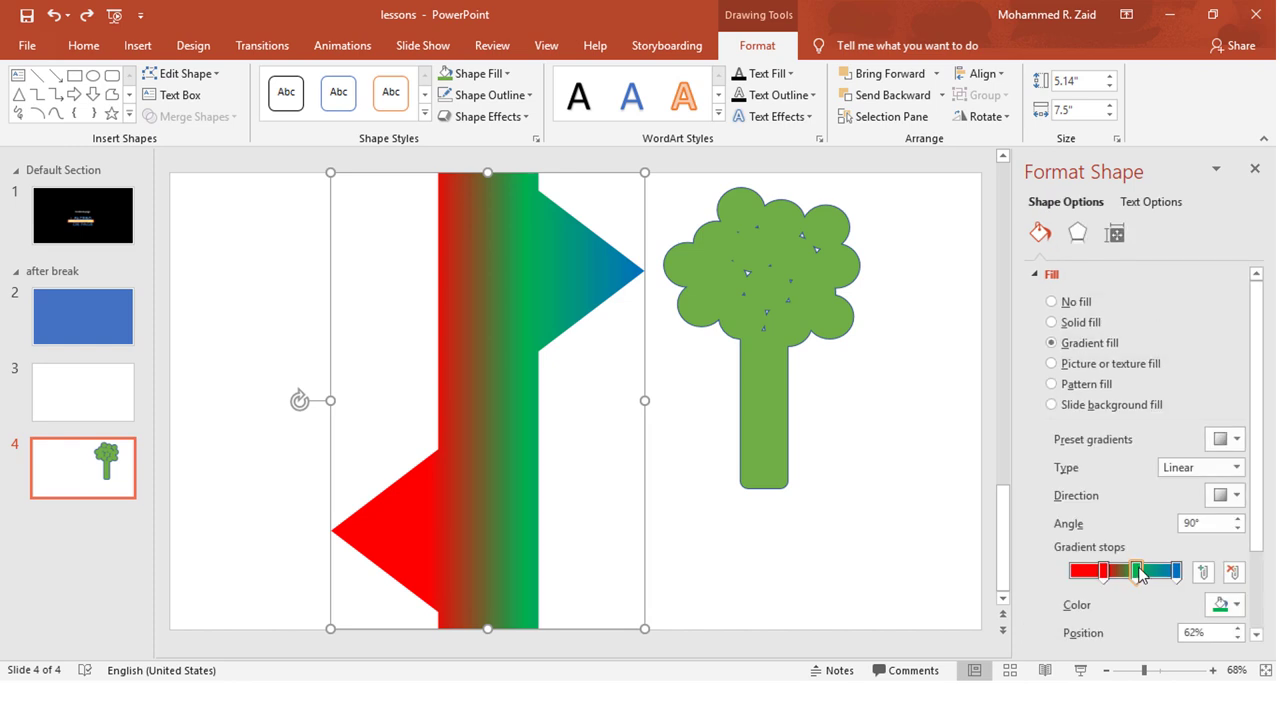
- Remove the middle gradient stop, make the right stop light green and move it to about 51%
drag(1140, 575, 1145, 583)
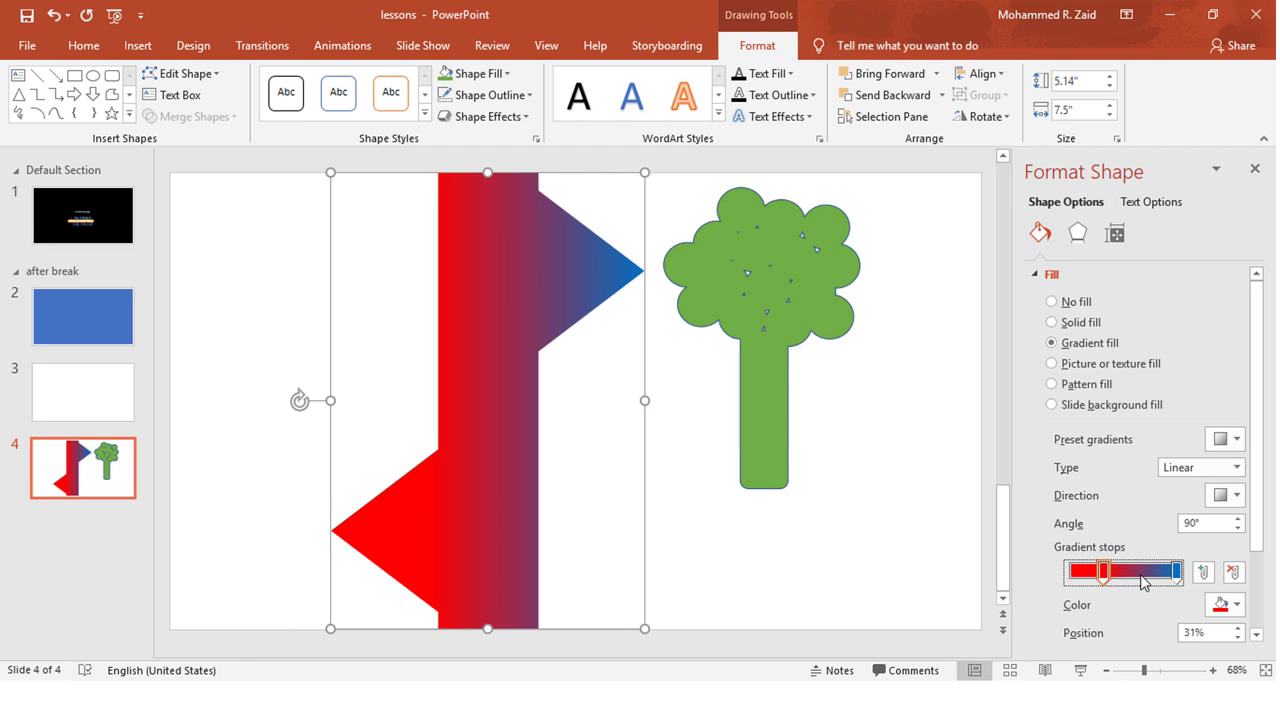
click(1176, 571)
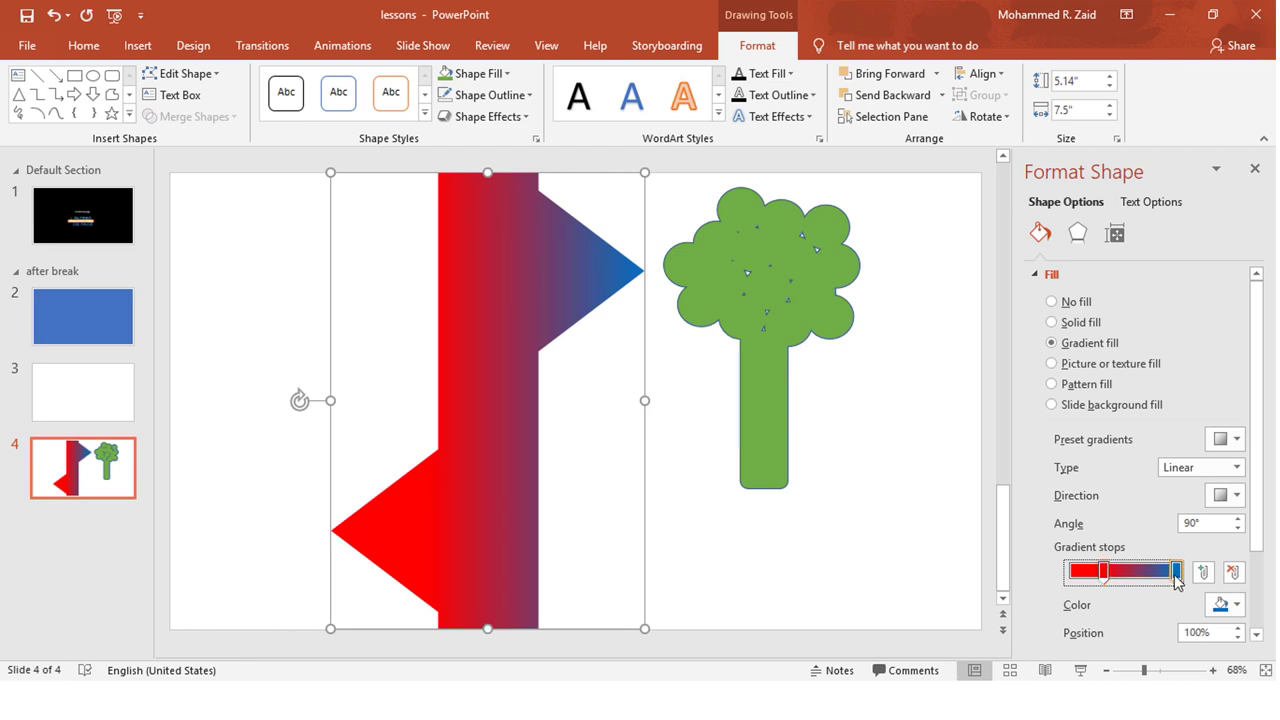
click(1237, 605)
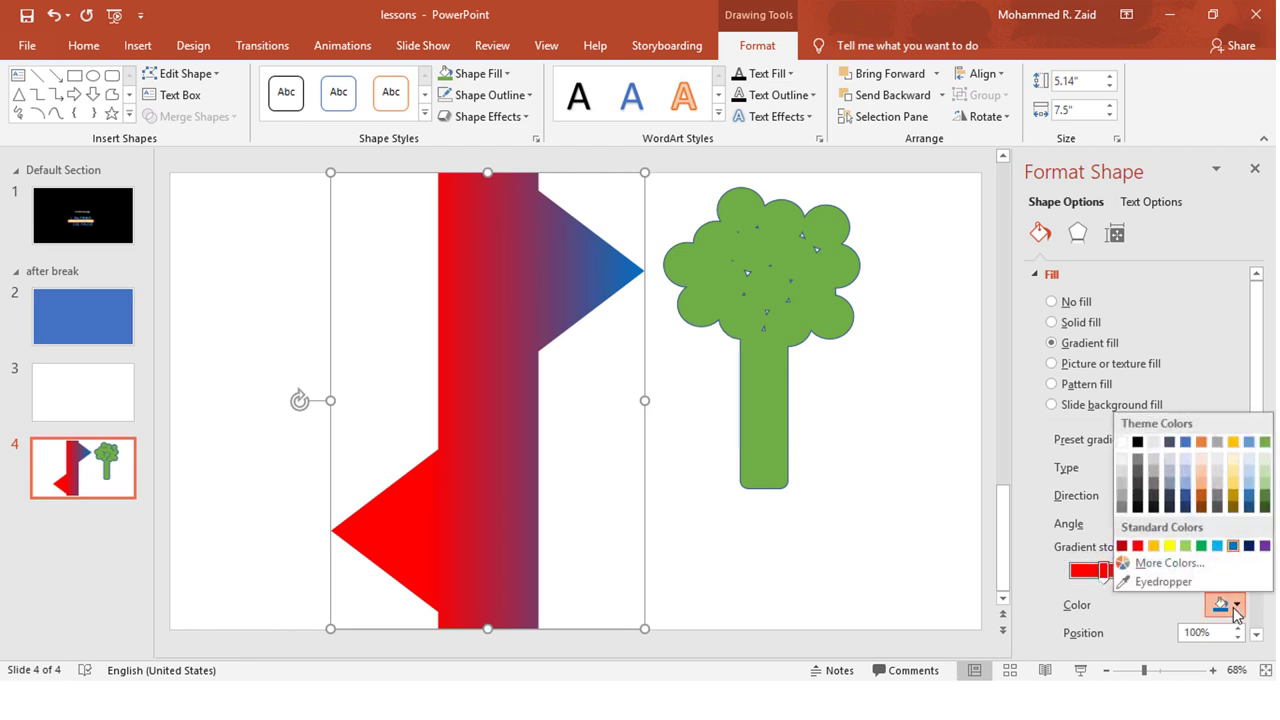
click(1189, 546)
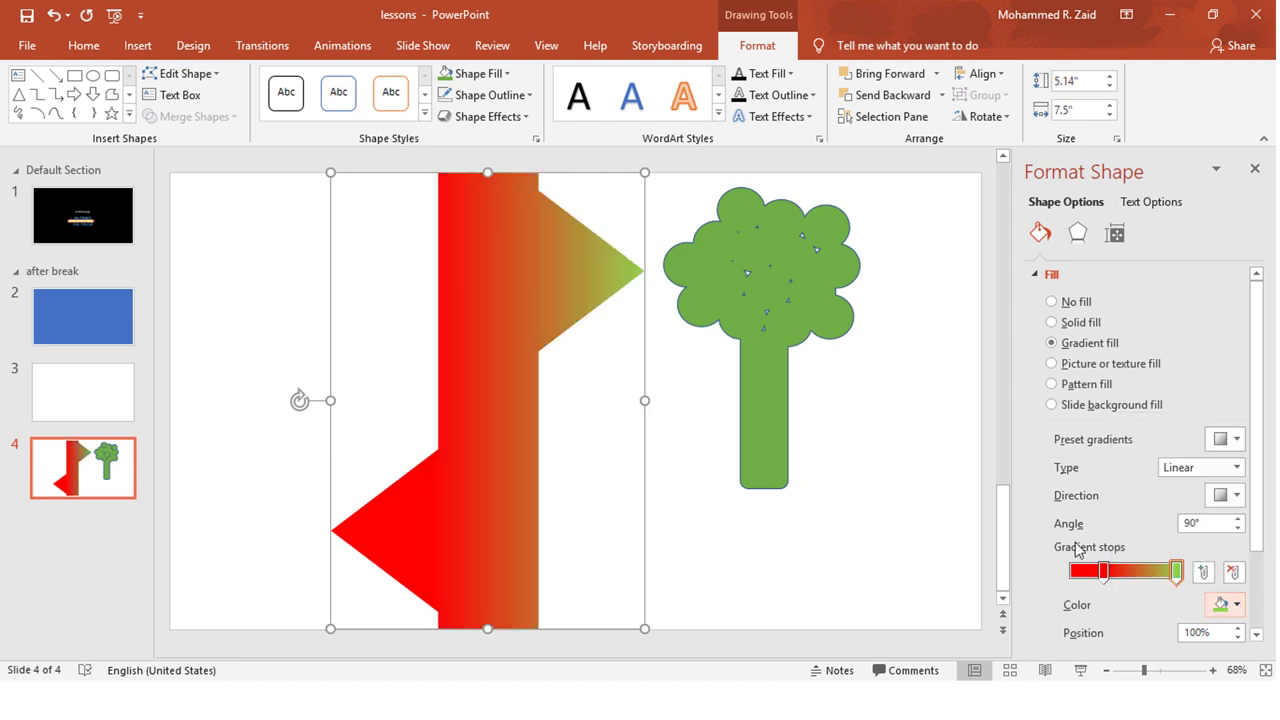
click(1177, 571)
drag(1177, 576, 1124, 594)
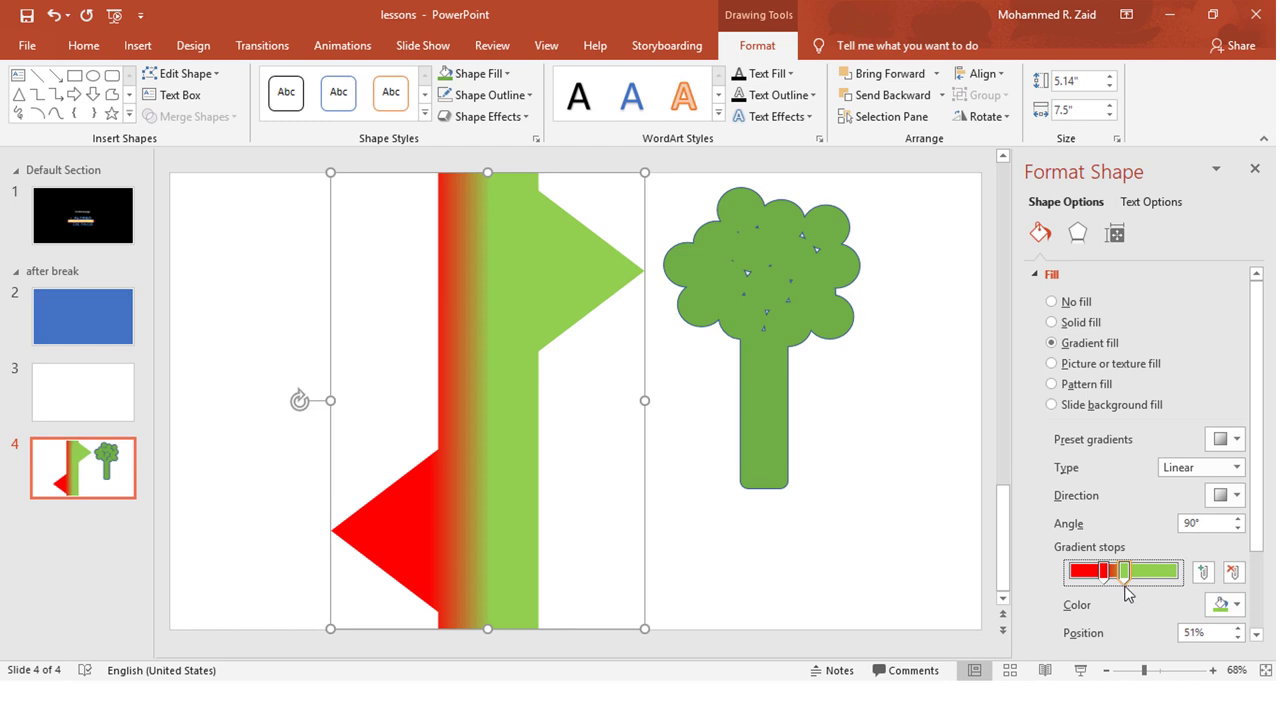
click(800, 544)
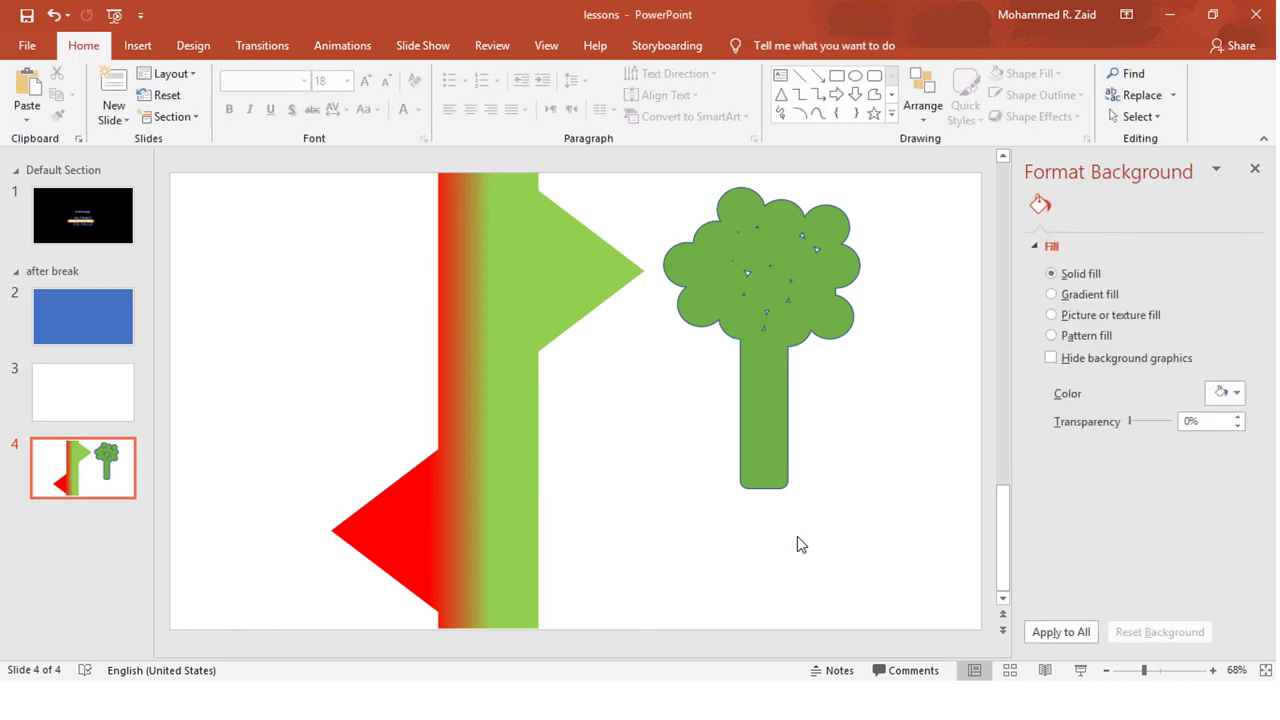